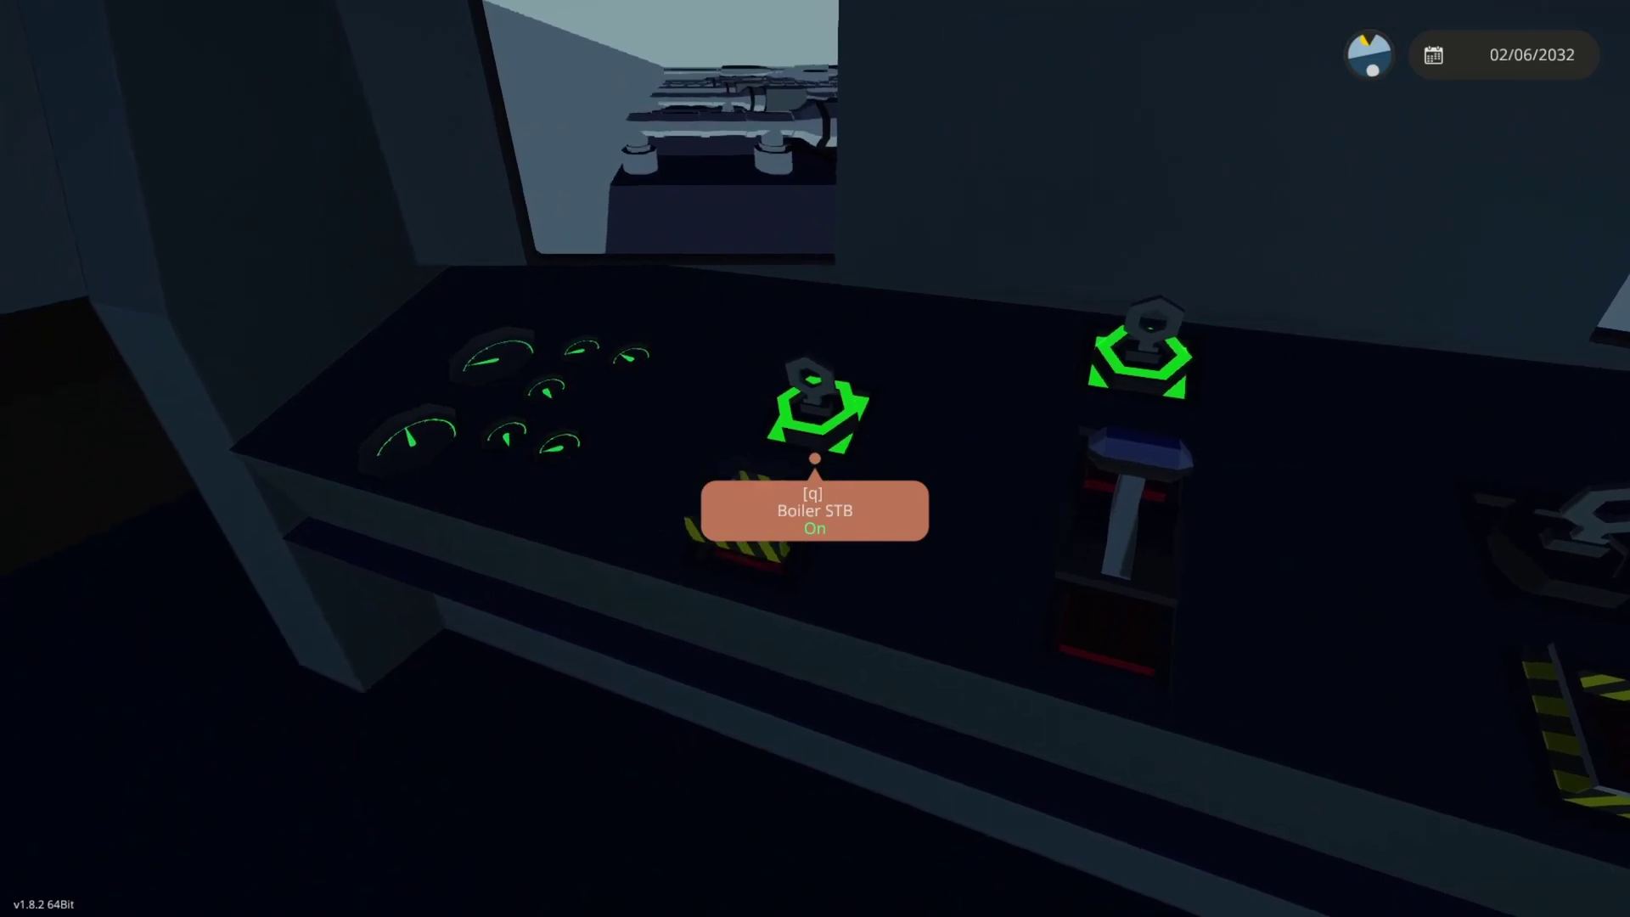
# Unlock and switch on the condensers beside both boiler keys on the console, including Condensers PRT.
pyautogui.press('e')
pyautogui.press('e')
pyautogui.press('e')
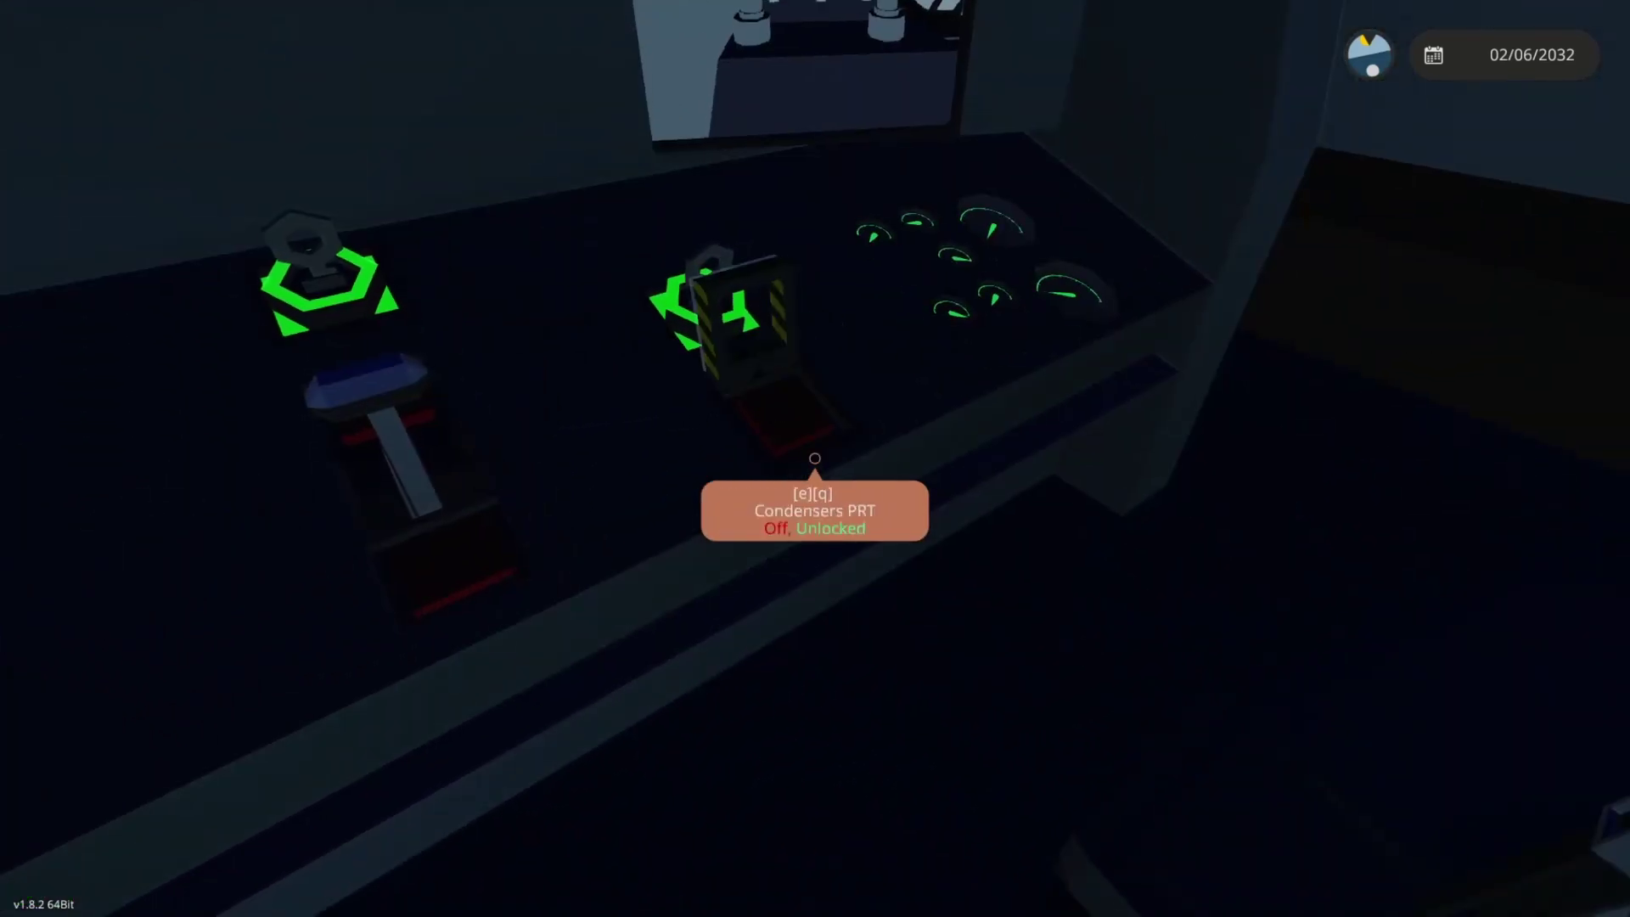
pyautogui.press('q')
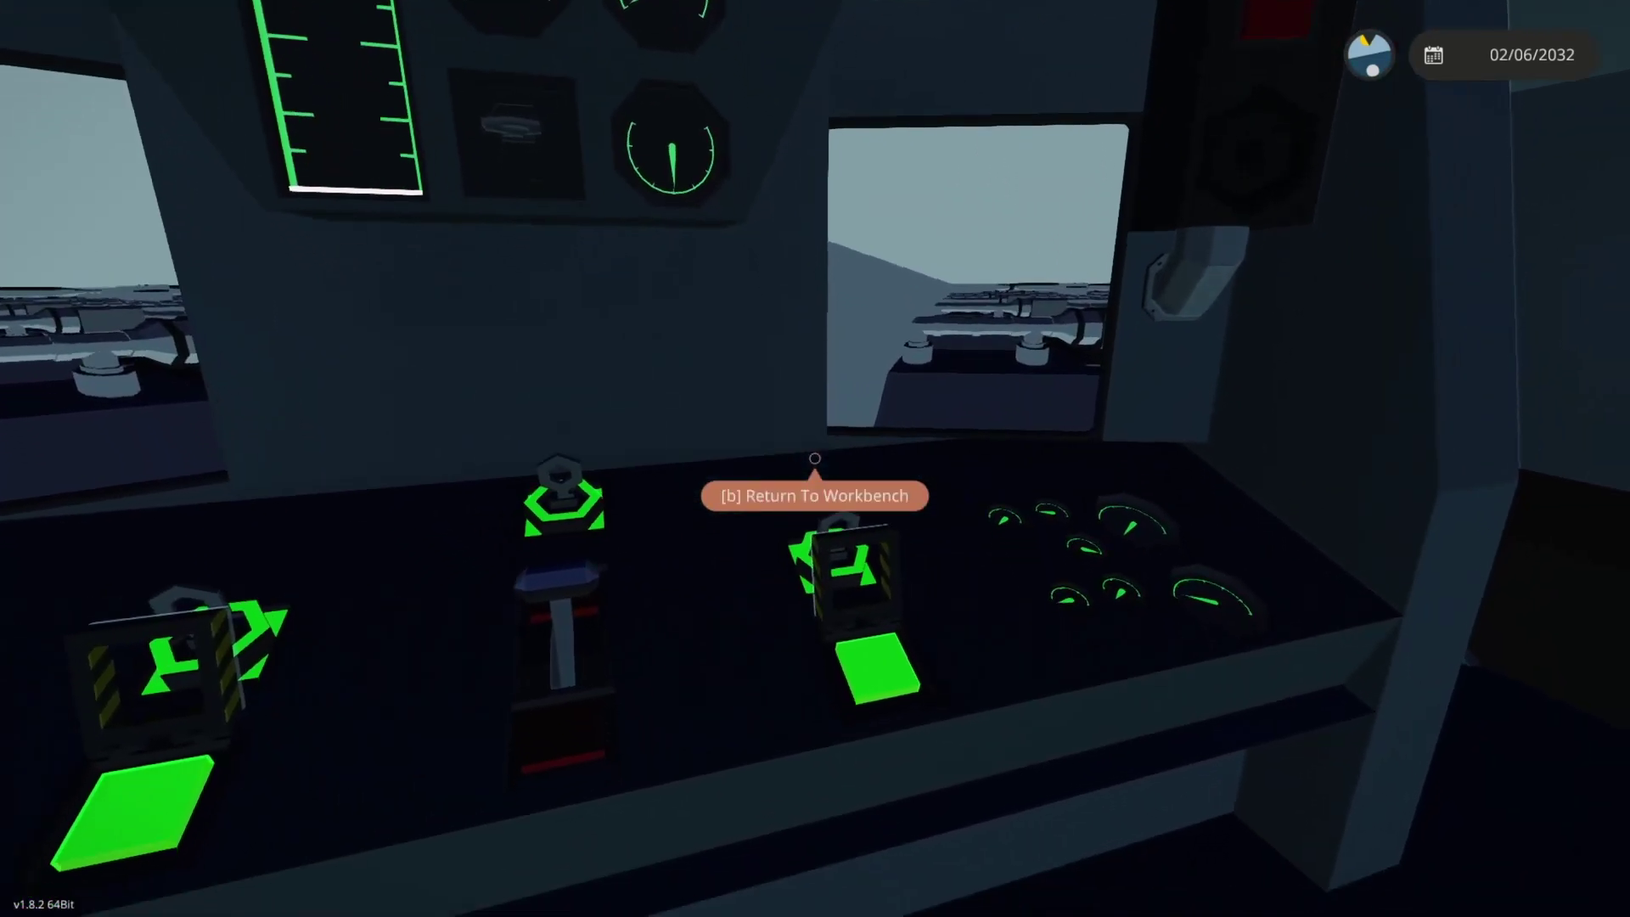
pyautogui.press('w')
pyautogui.press('d')
pyautogui.press('s')
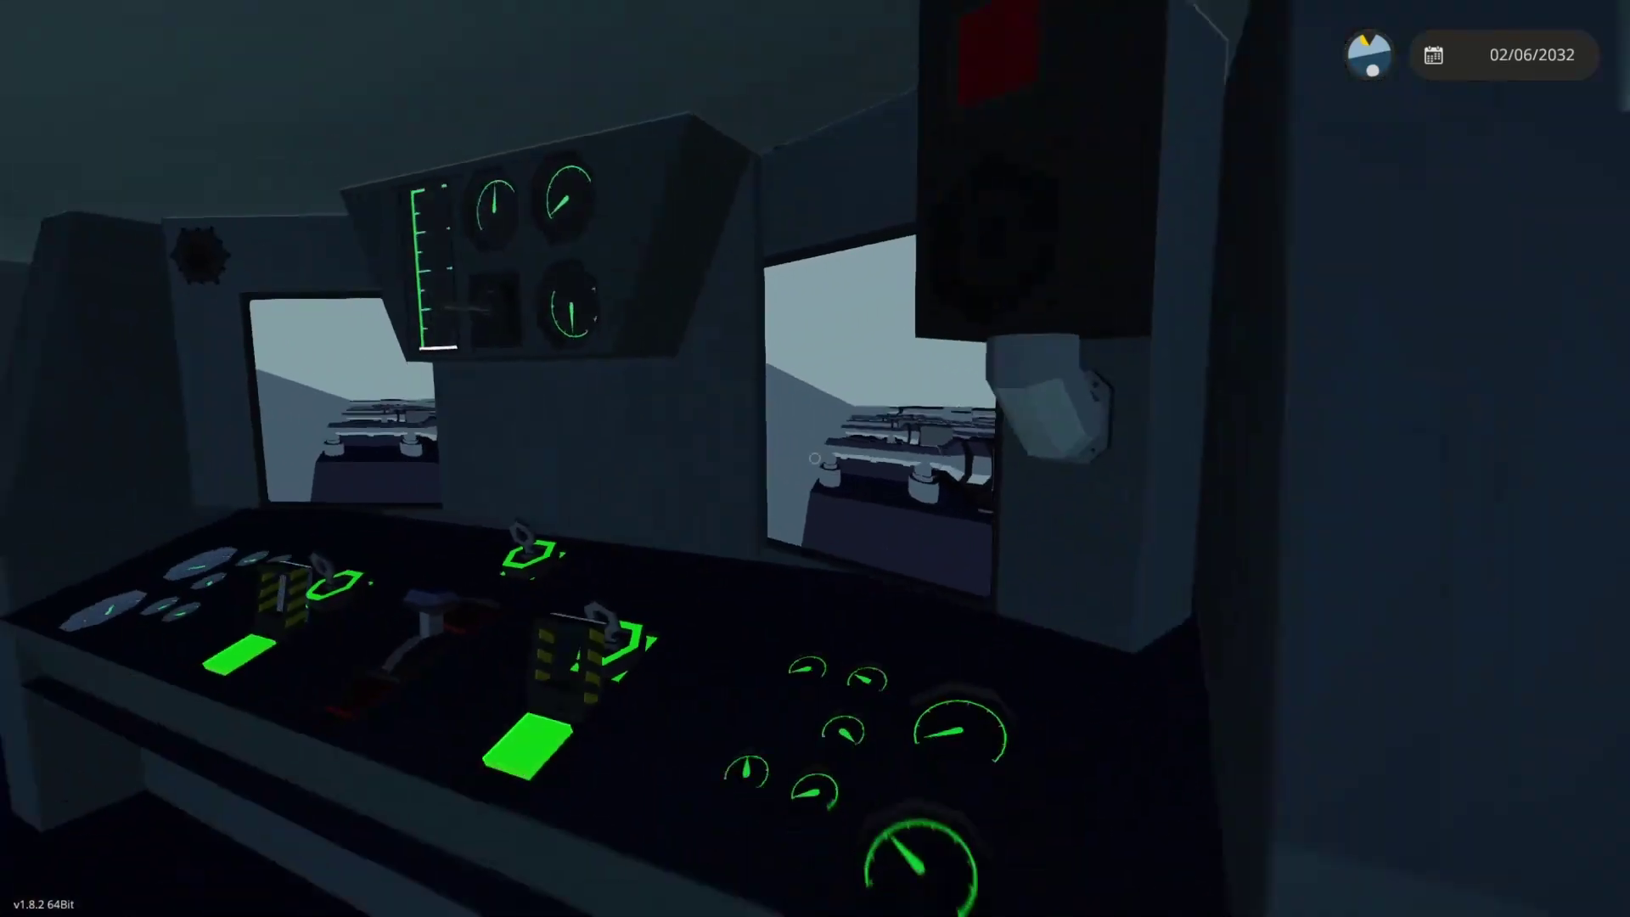
pyautogui.press('s')
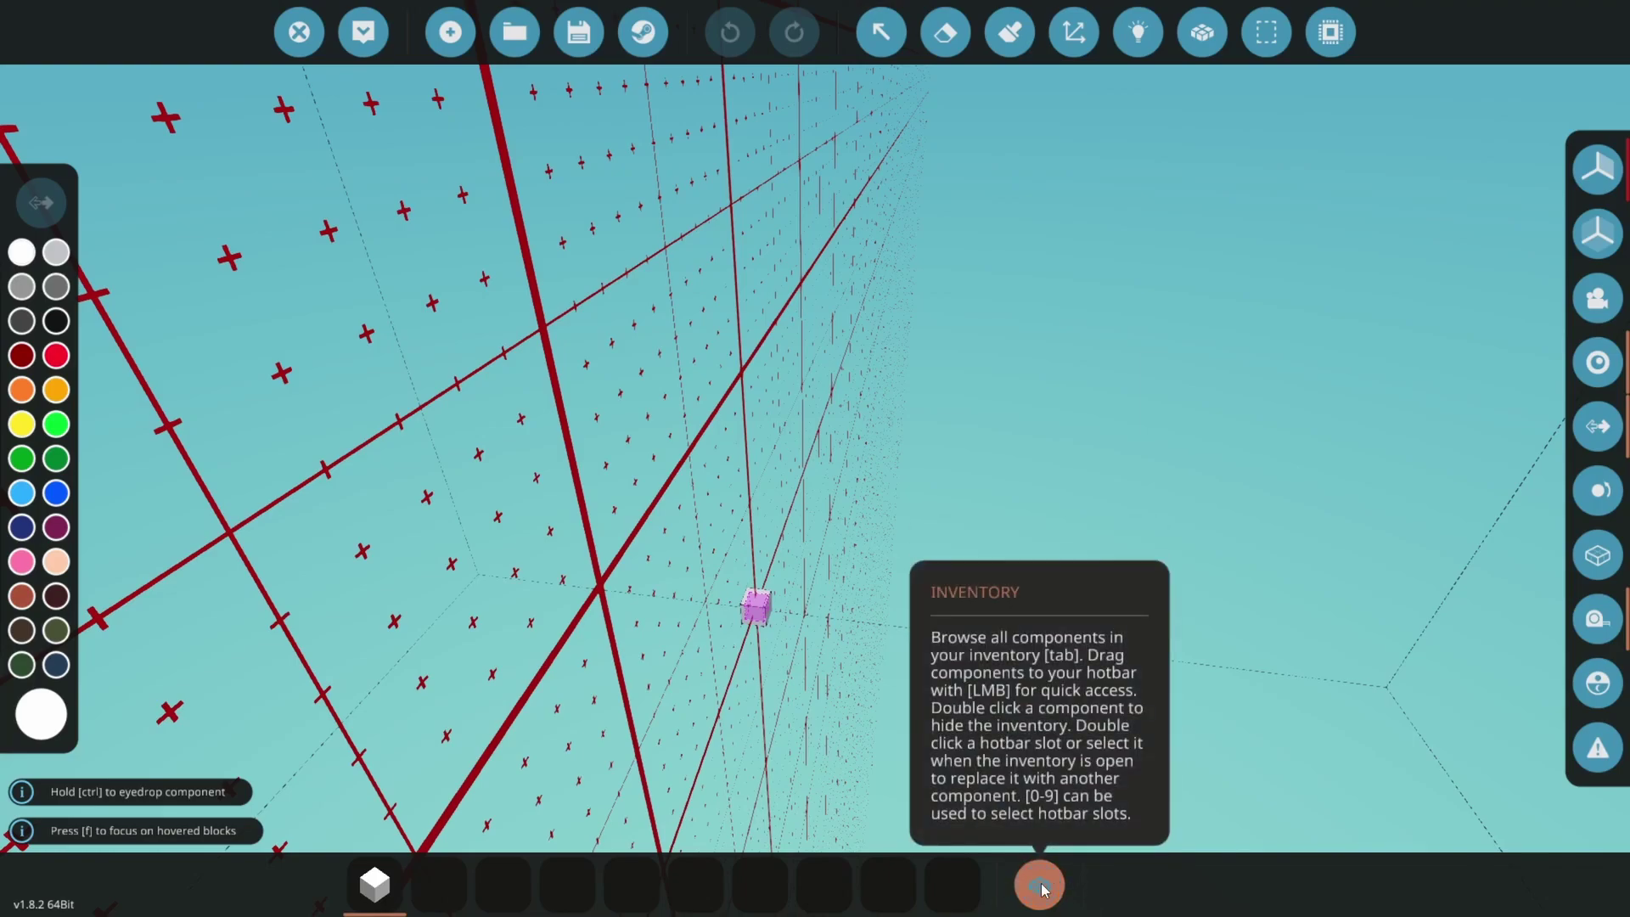
# Find the track components and add the Compact Linear Track Base and Compact Linear Track Extension to the hotbar.
pyautogui.click(1040, 886)
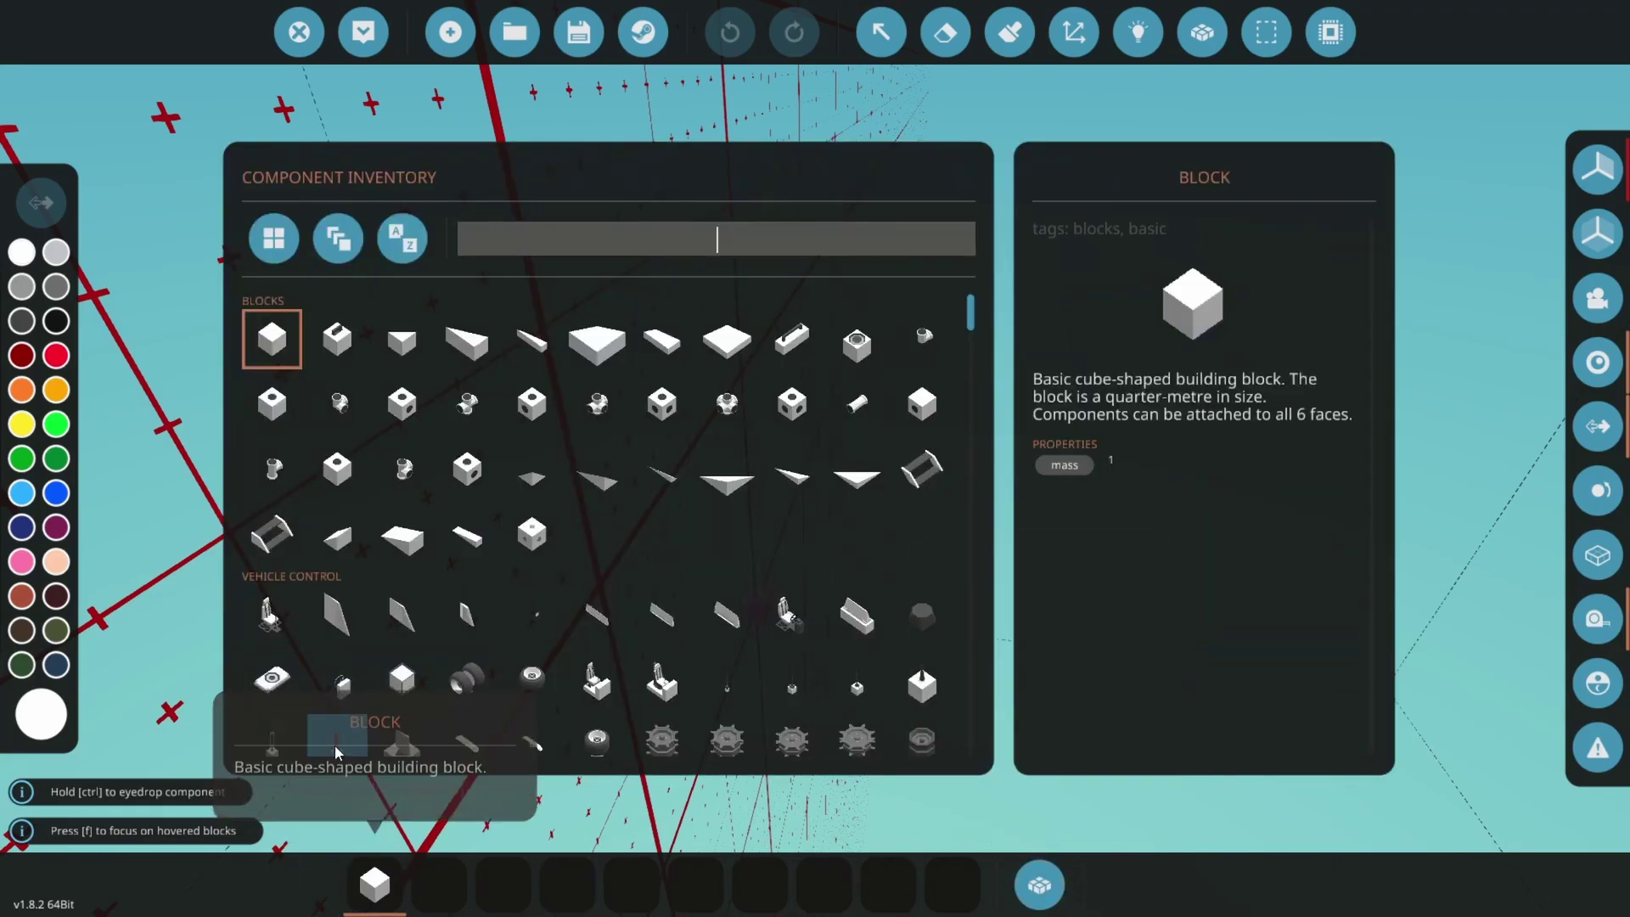
pyautogui.write('track')
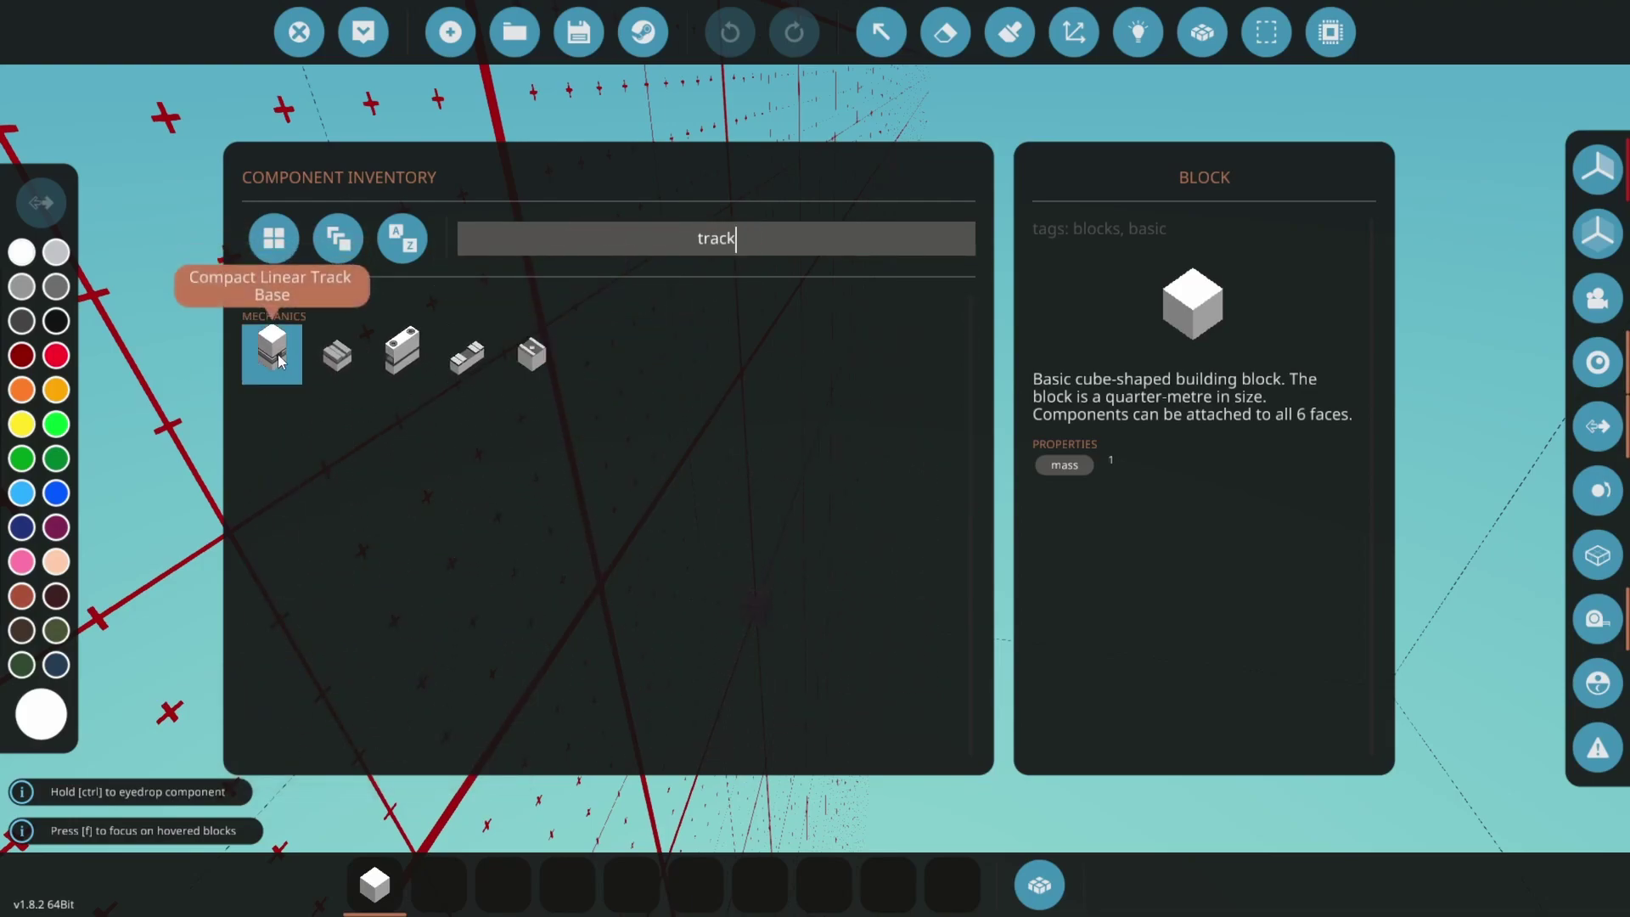
pyautogui.moveTo(280, 360); pyautogui.dragTo(434, 781)
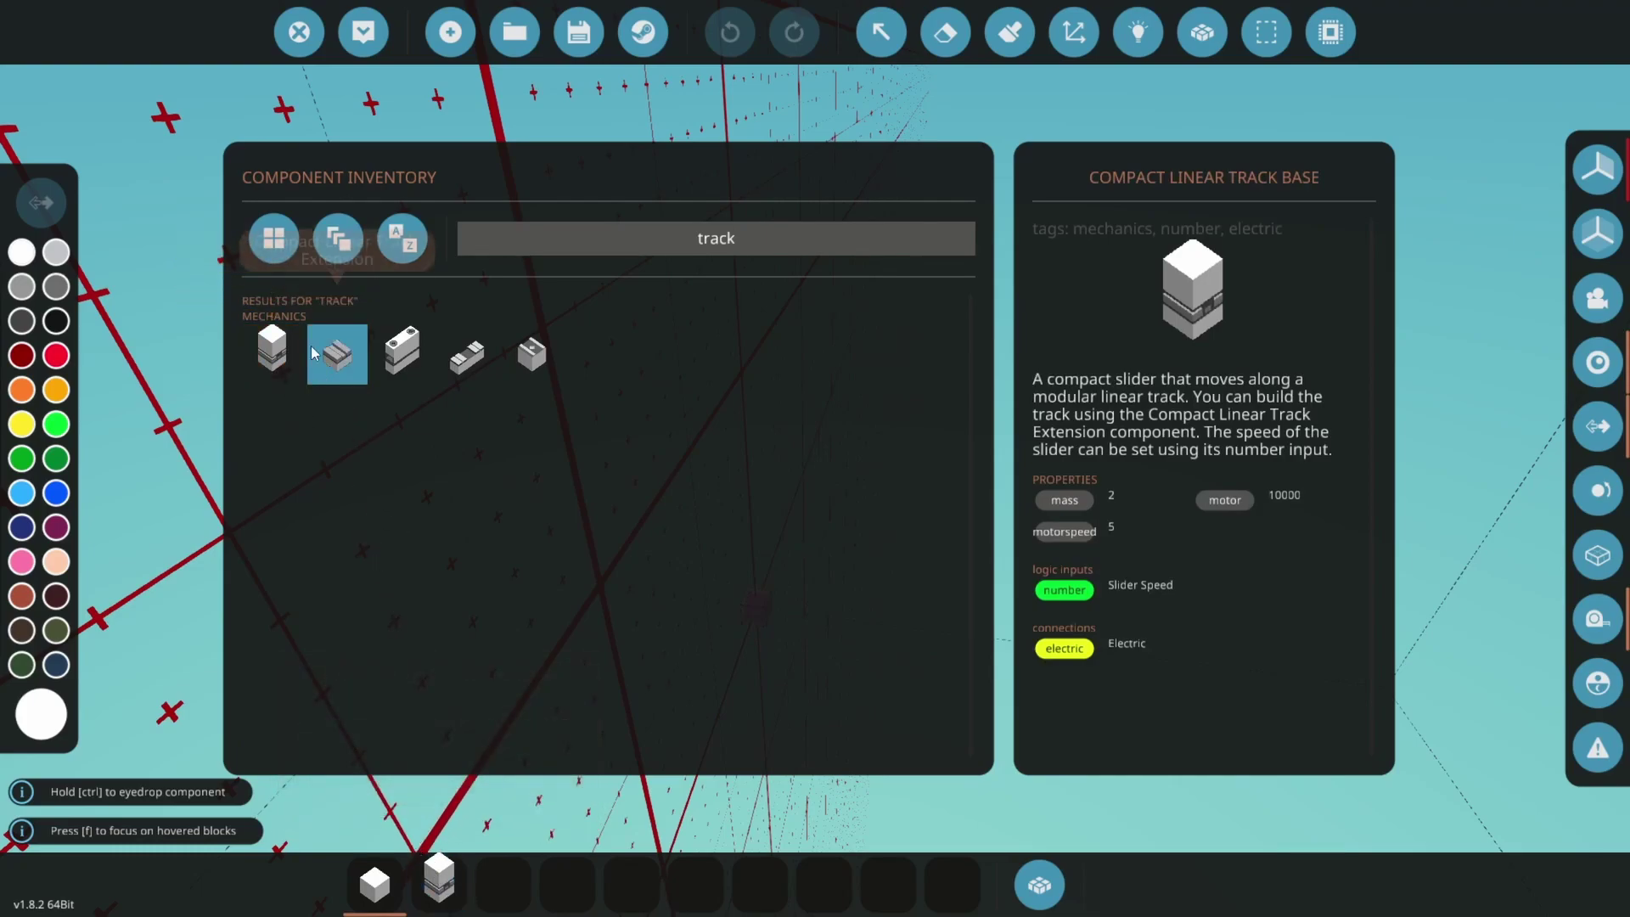
pyautogui.moveTo(337, 354); pyautogui.dragTo(488, 798)
# Find the nuclear components and add the control rod, fuel assembly and fuel rod to the hotbar.
pyautogui.write('n')
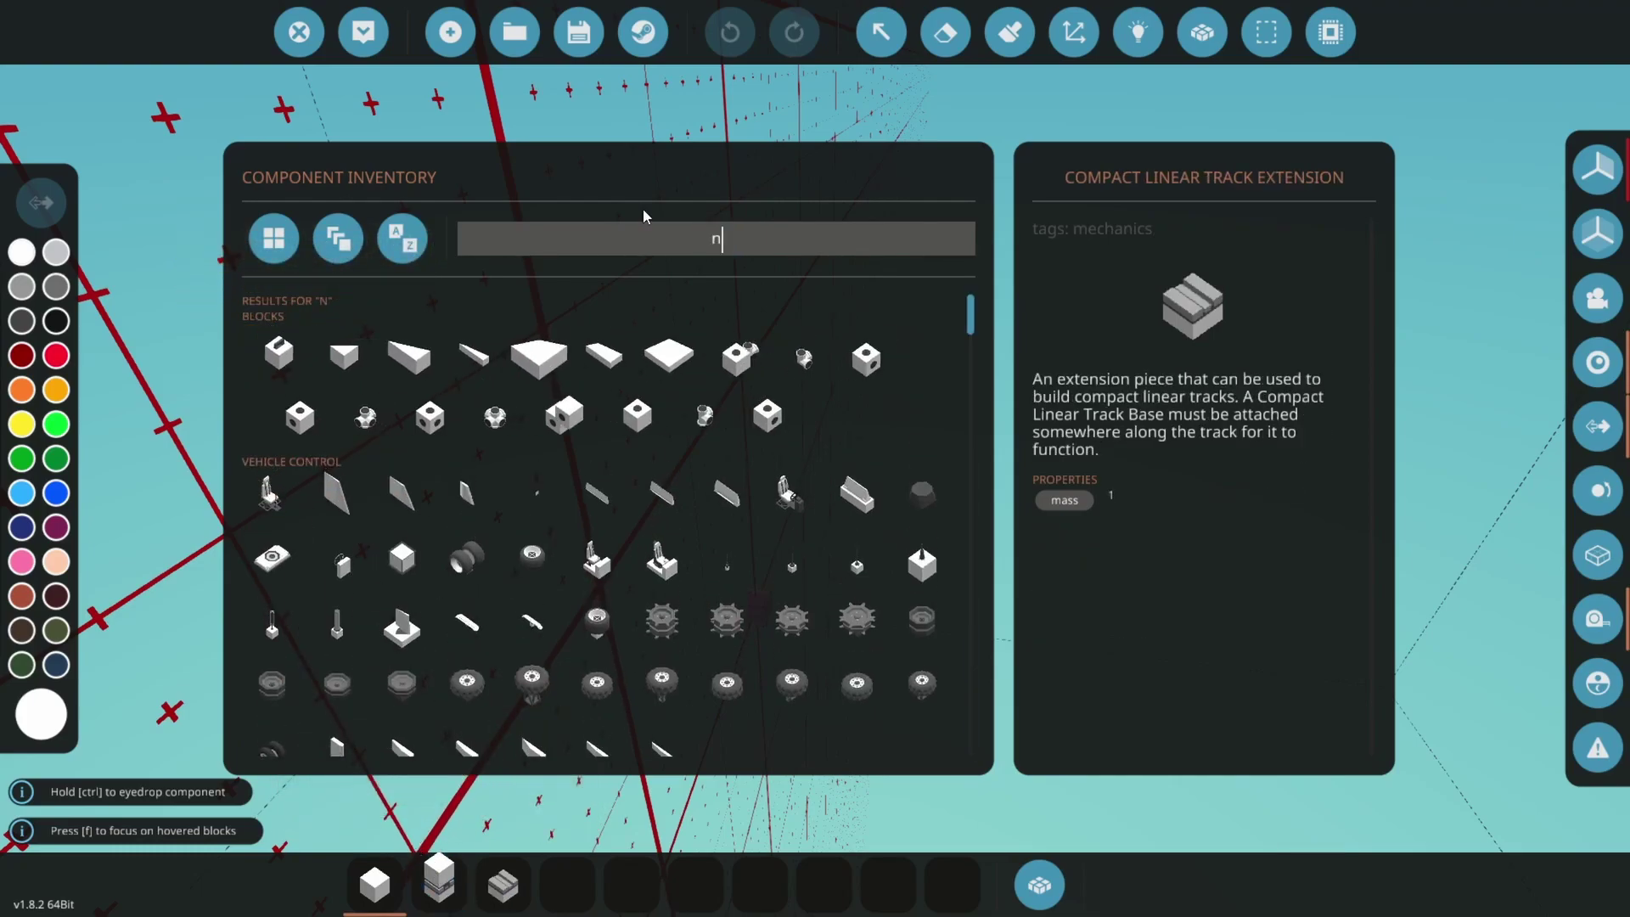
pyautogui.write('uclear')
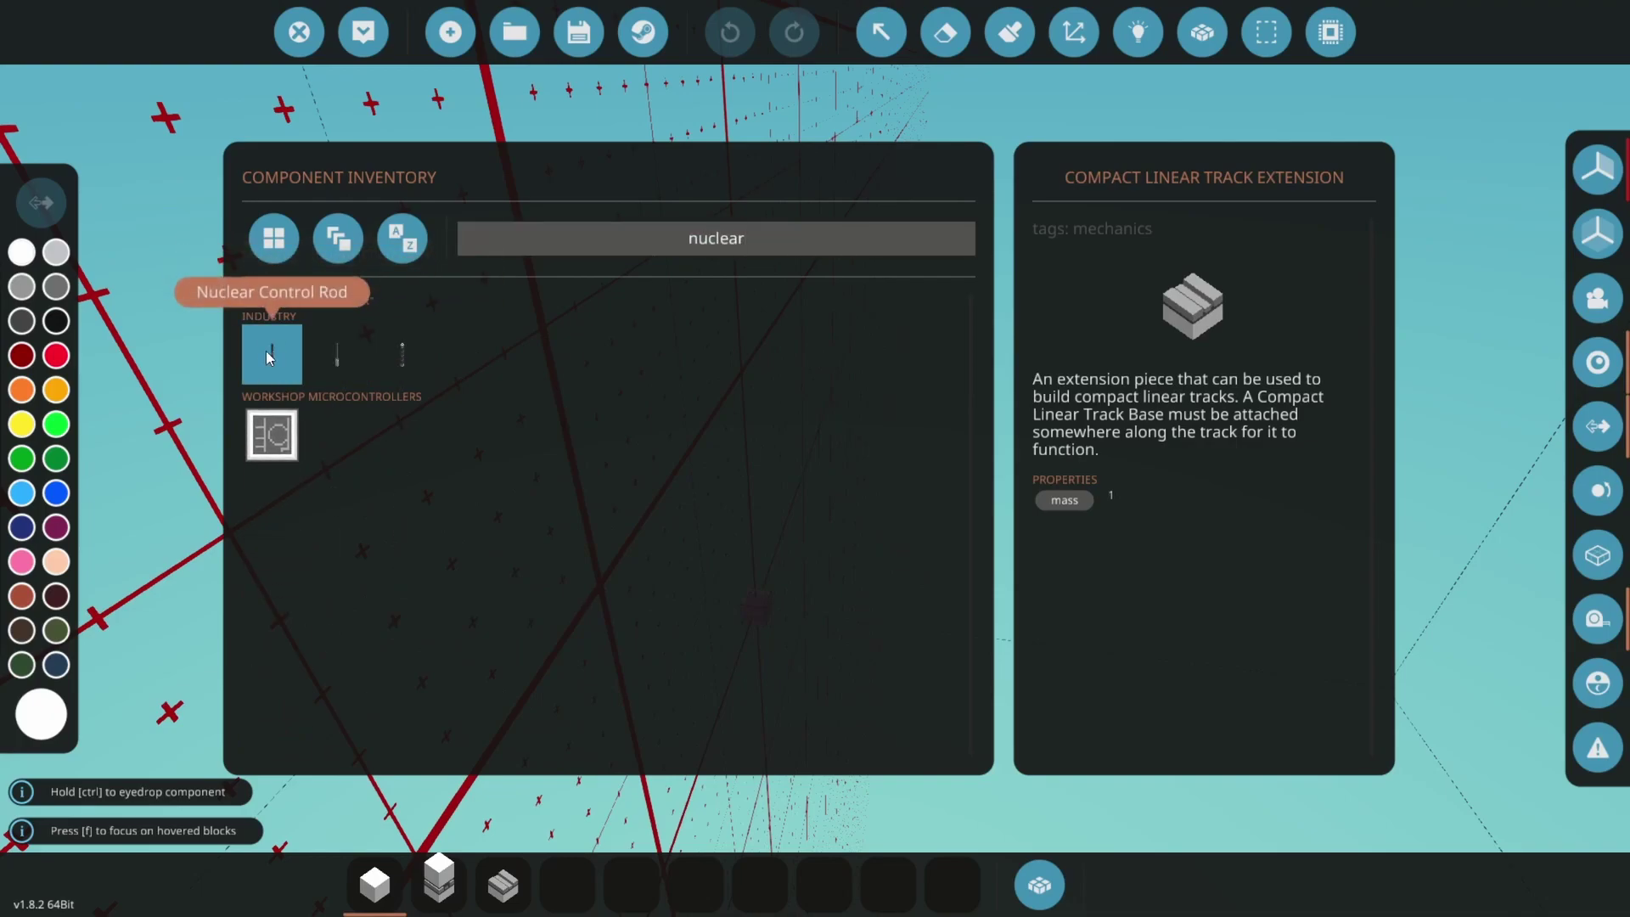
pyautogui.moveTo(268, 357); pyautogui.dragTo(439, 584)
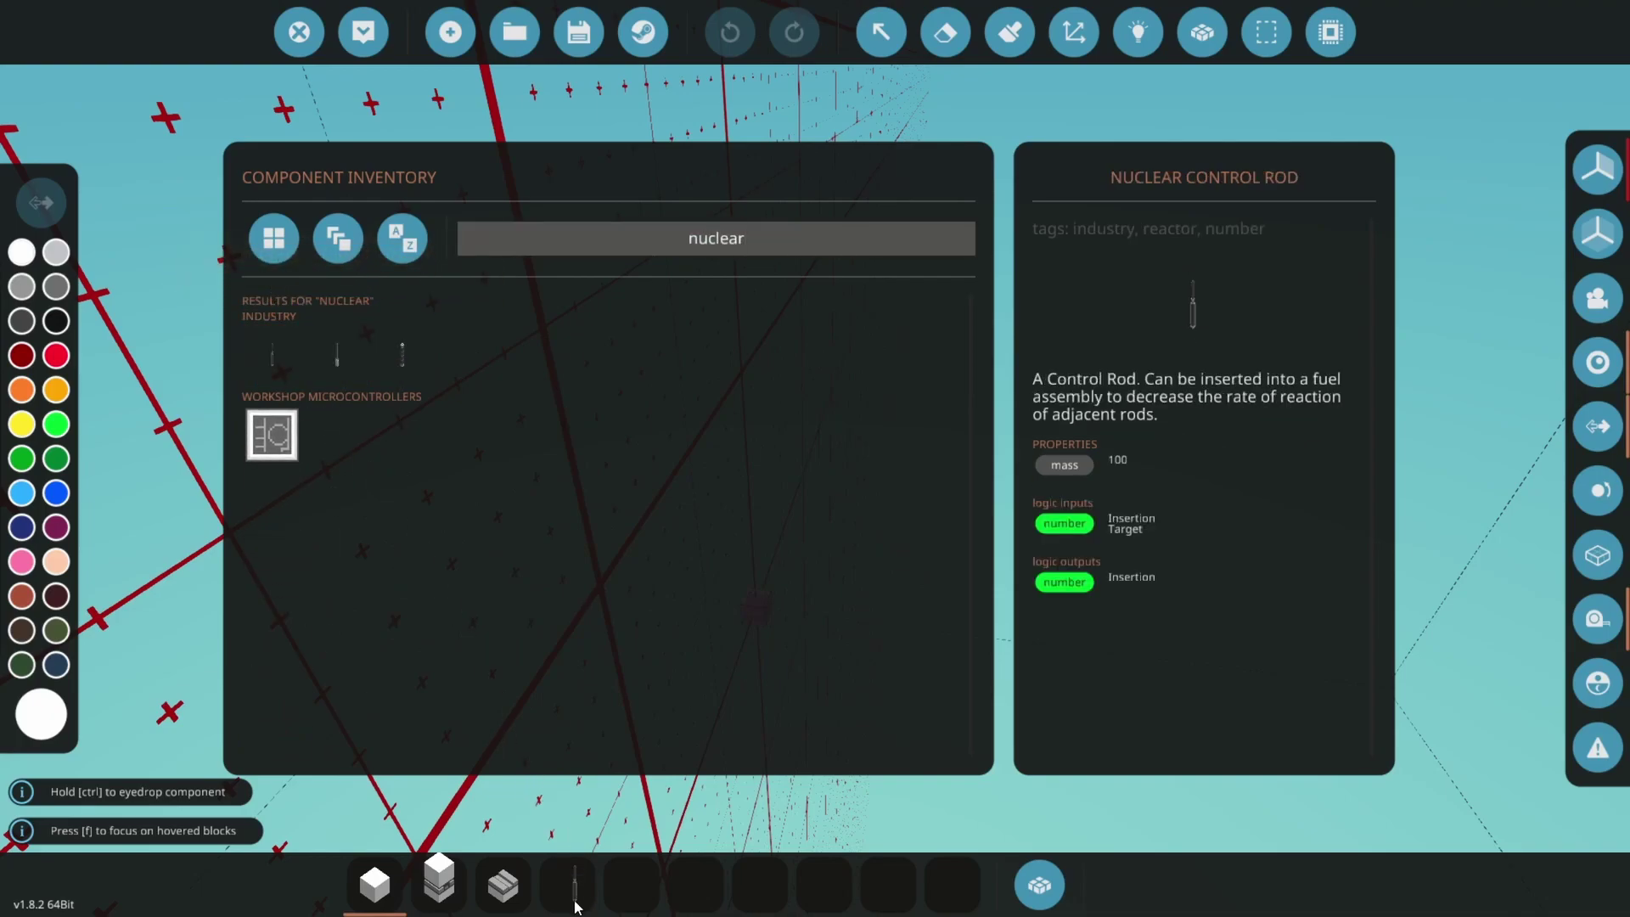
pyautogui.moveTo(329, 344); pyautogui.dragTo(606, 838)
pyautogui.moveTo(633, 907); pyautogui.dragTo(632, 906)
pyautogui.moveTo(402, 353); pyautogui.dragTo(439, 401)
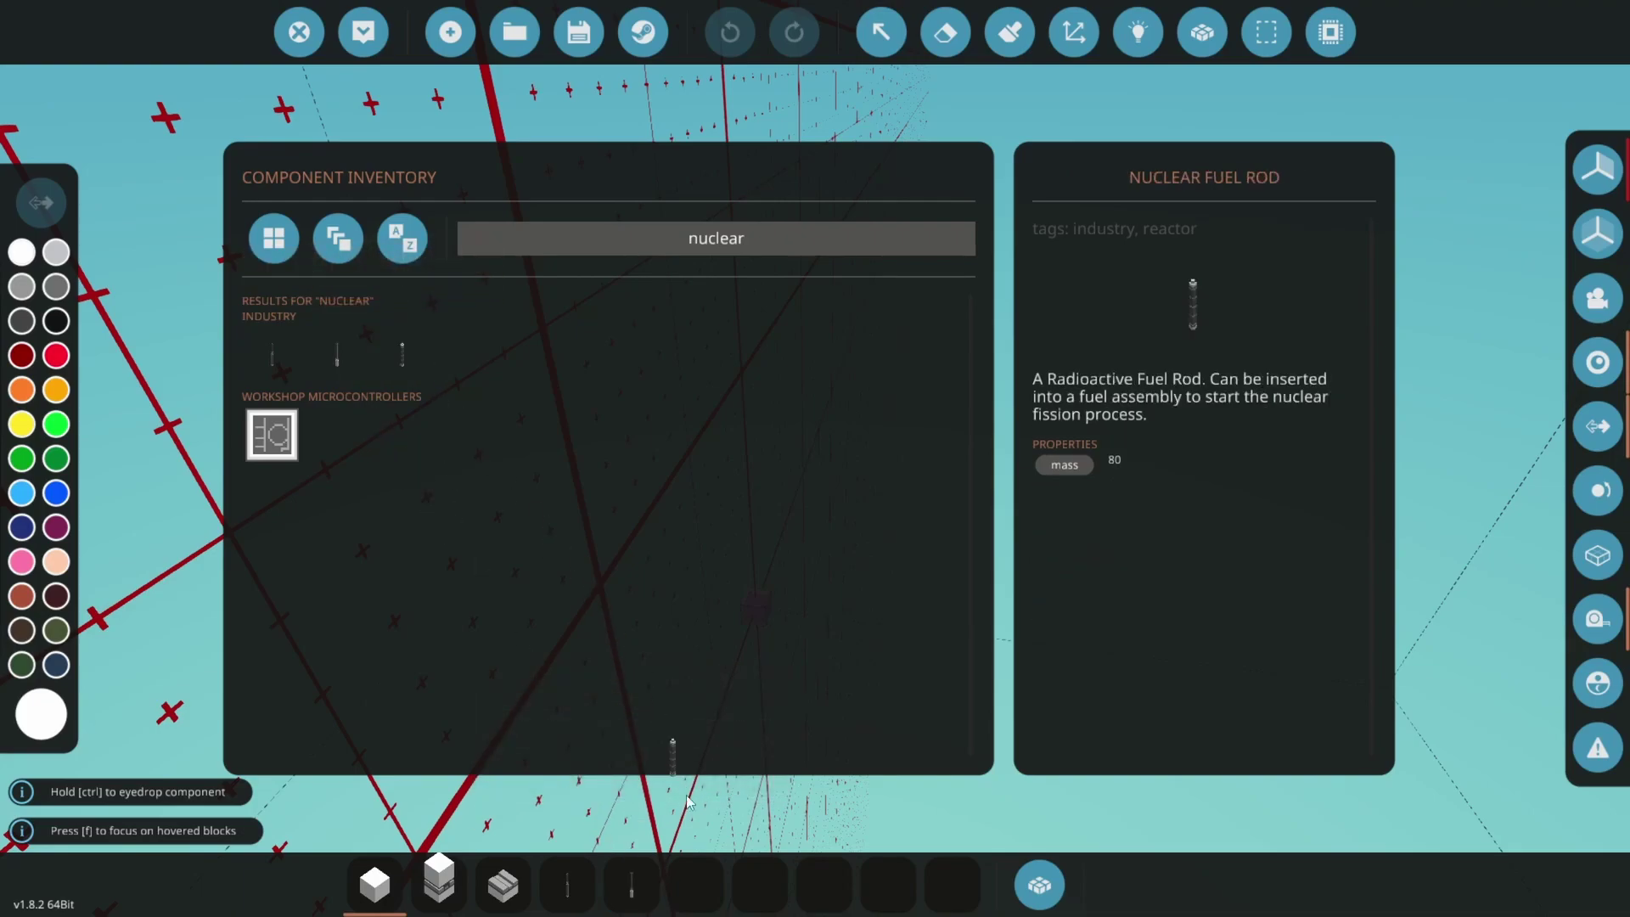
# Add a throttle lever, Function (1 Input), a fluid spawner and a window to the remaining hotbar slots.
pyautogui.click(593, 236)
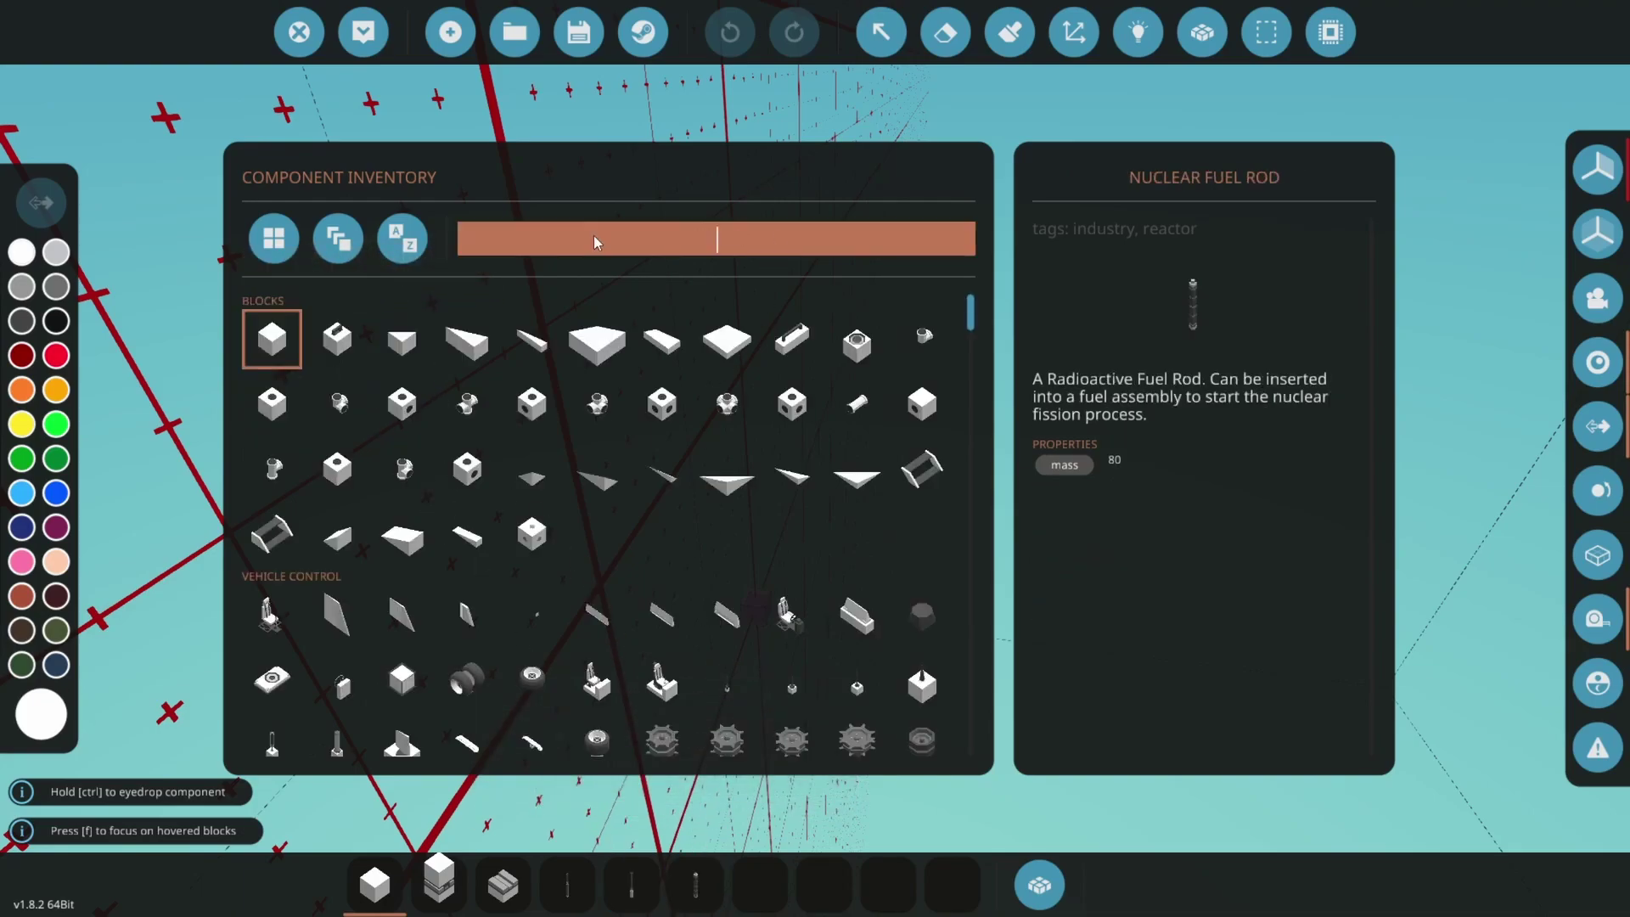
pyautogui.write('throt')
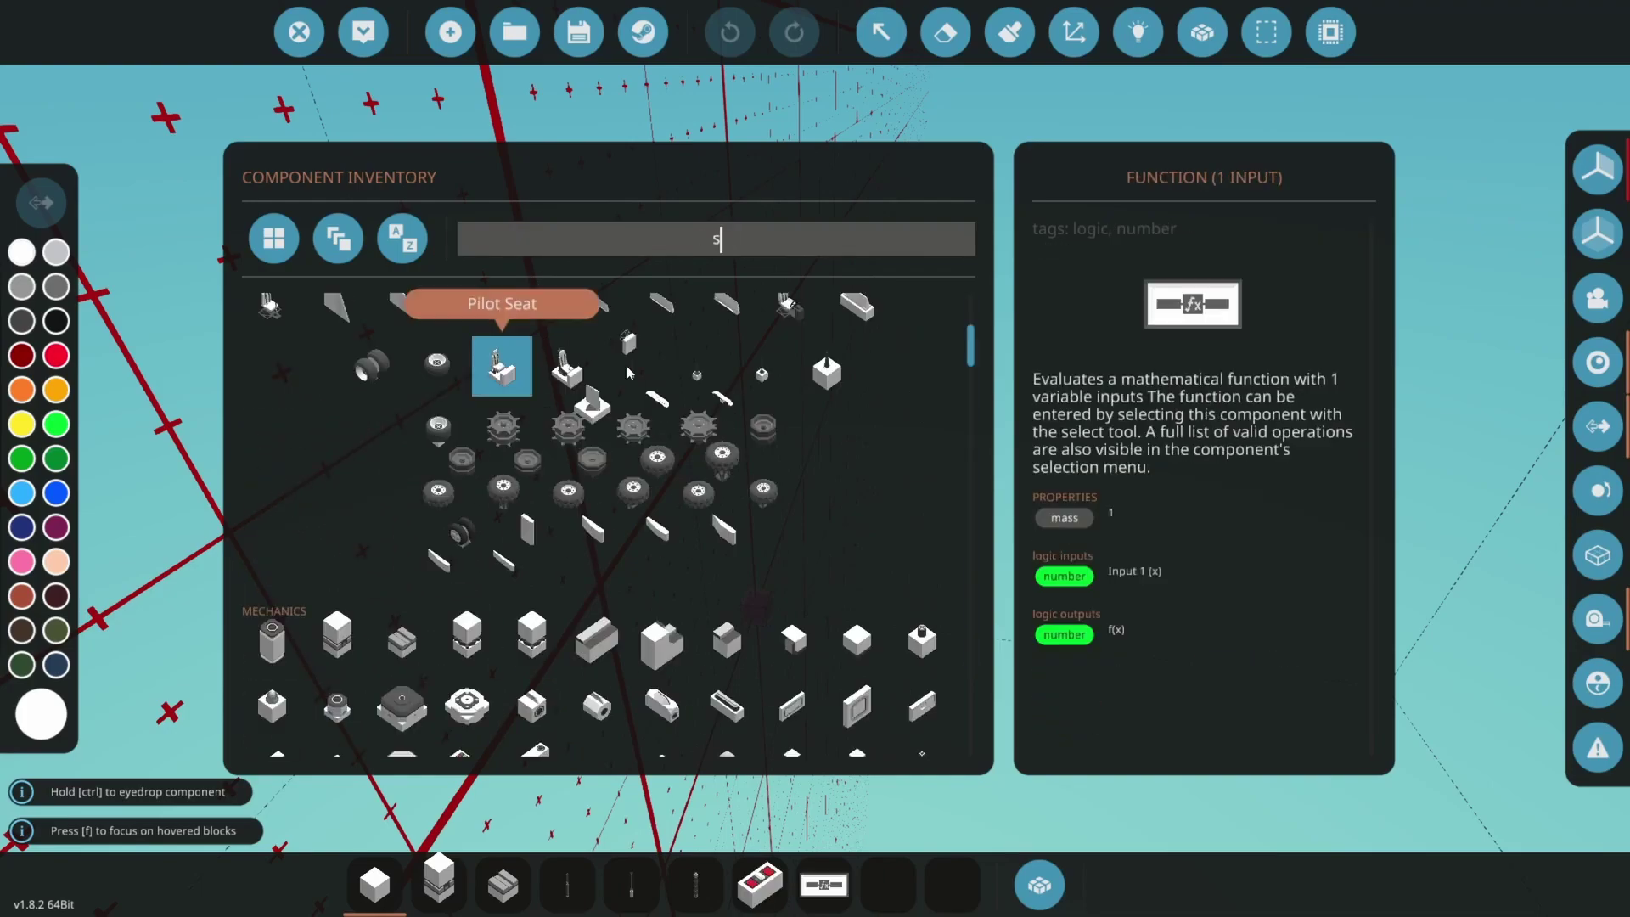
pyautogui.write('paw')
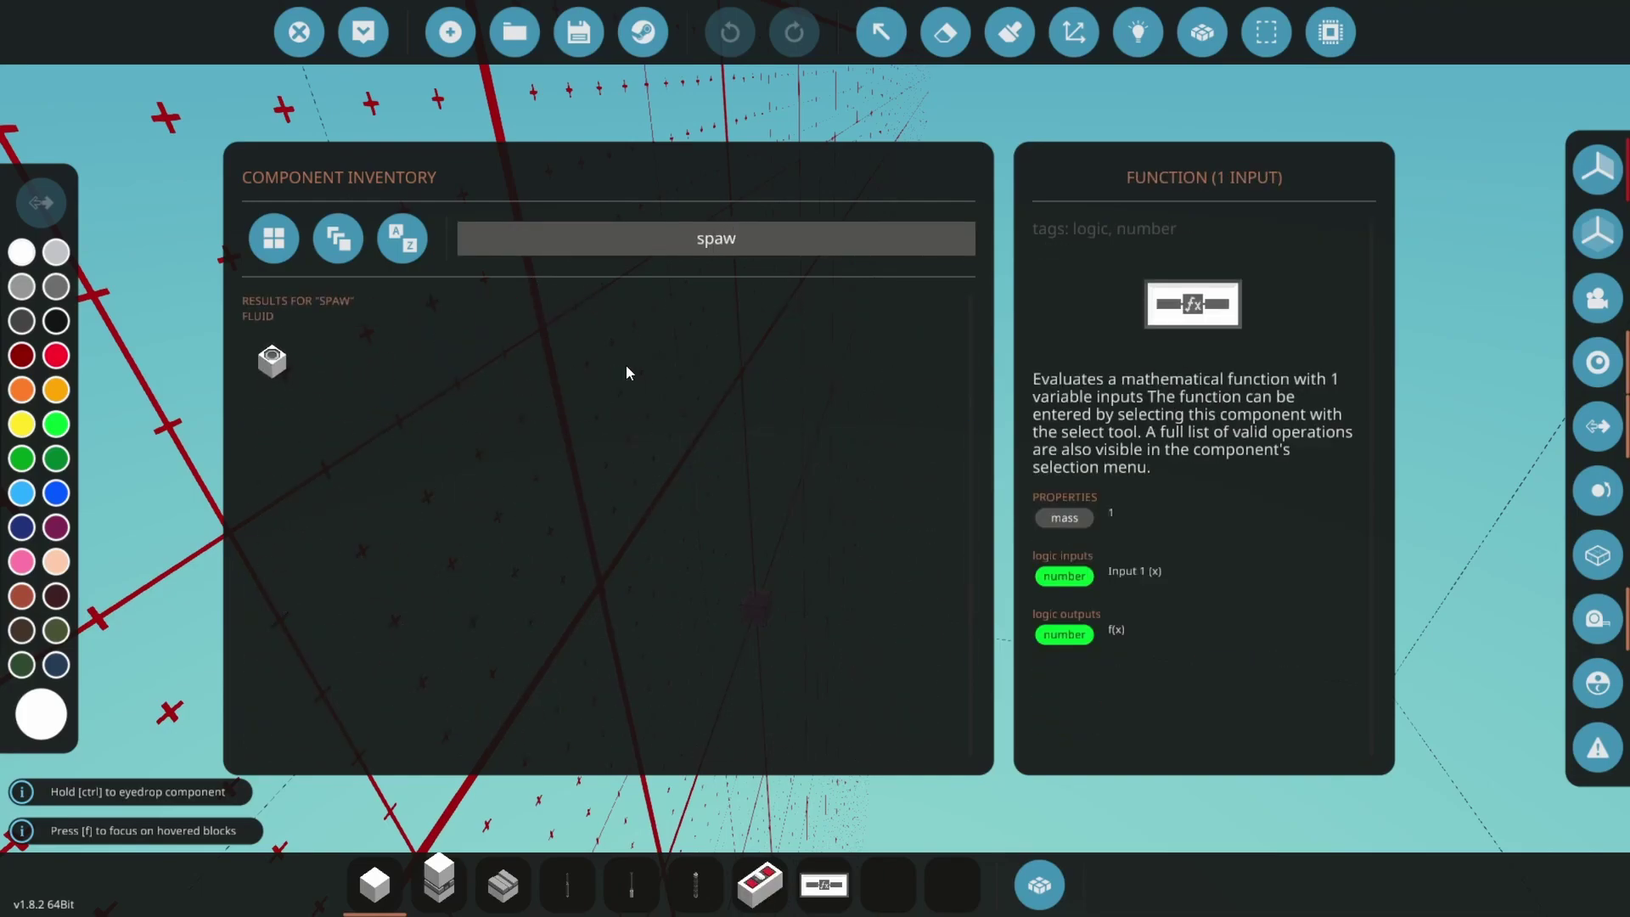
pyautogui.click(273, 373)
pyautogui.moveTo(273, 374); pyautogui.dragTo(887, 883)
pyautogui.press('BackSpace')
pyautogui.write('windo')
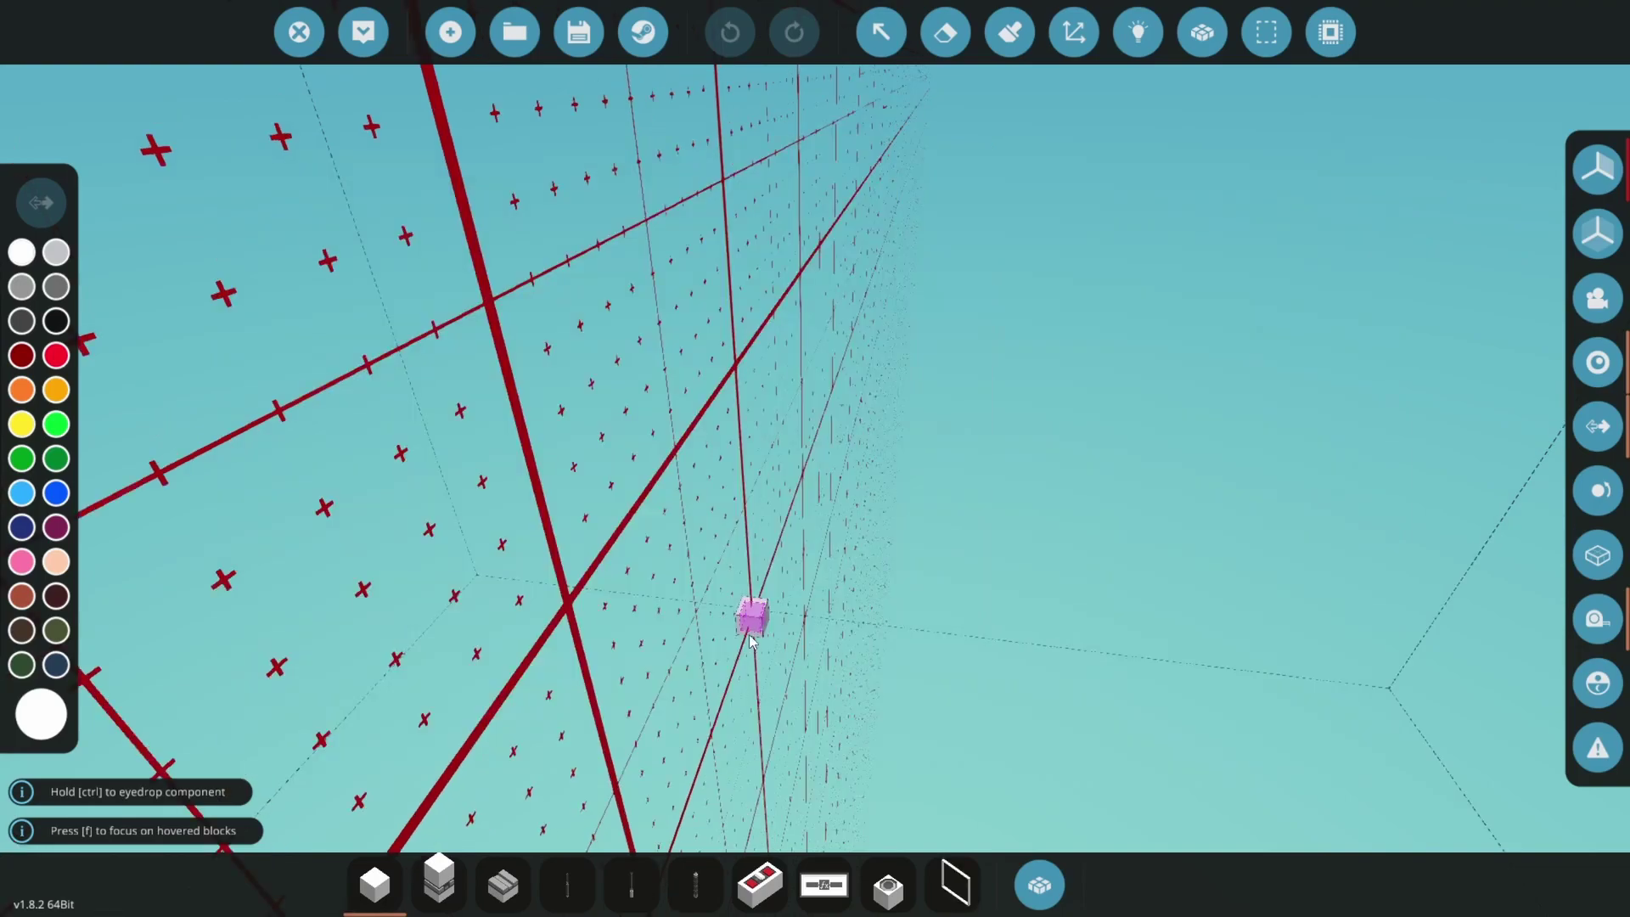
# Lay a large flat floor of blocks and stand two nuclear fuel assemblies side by side on it.
pyautogui.moveTo(336, 446); pyautogui.dragTo(1083, 129)
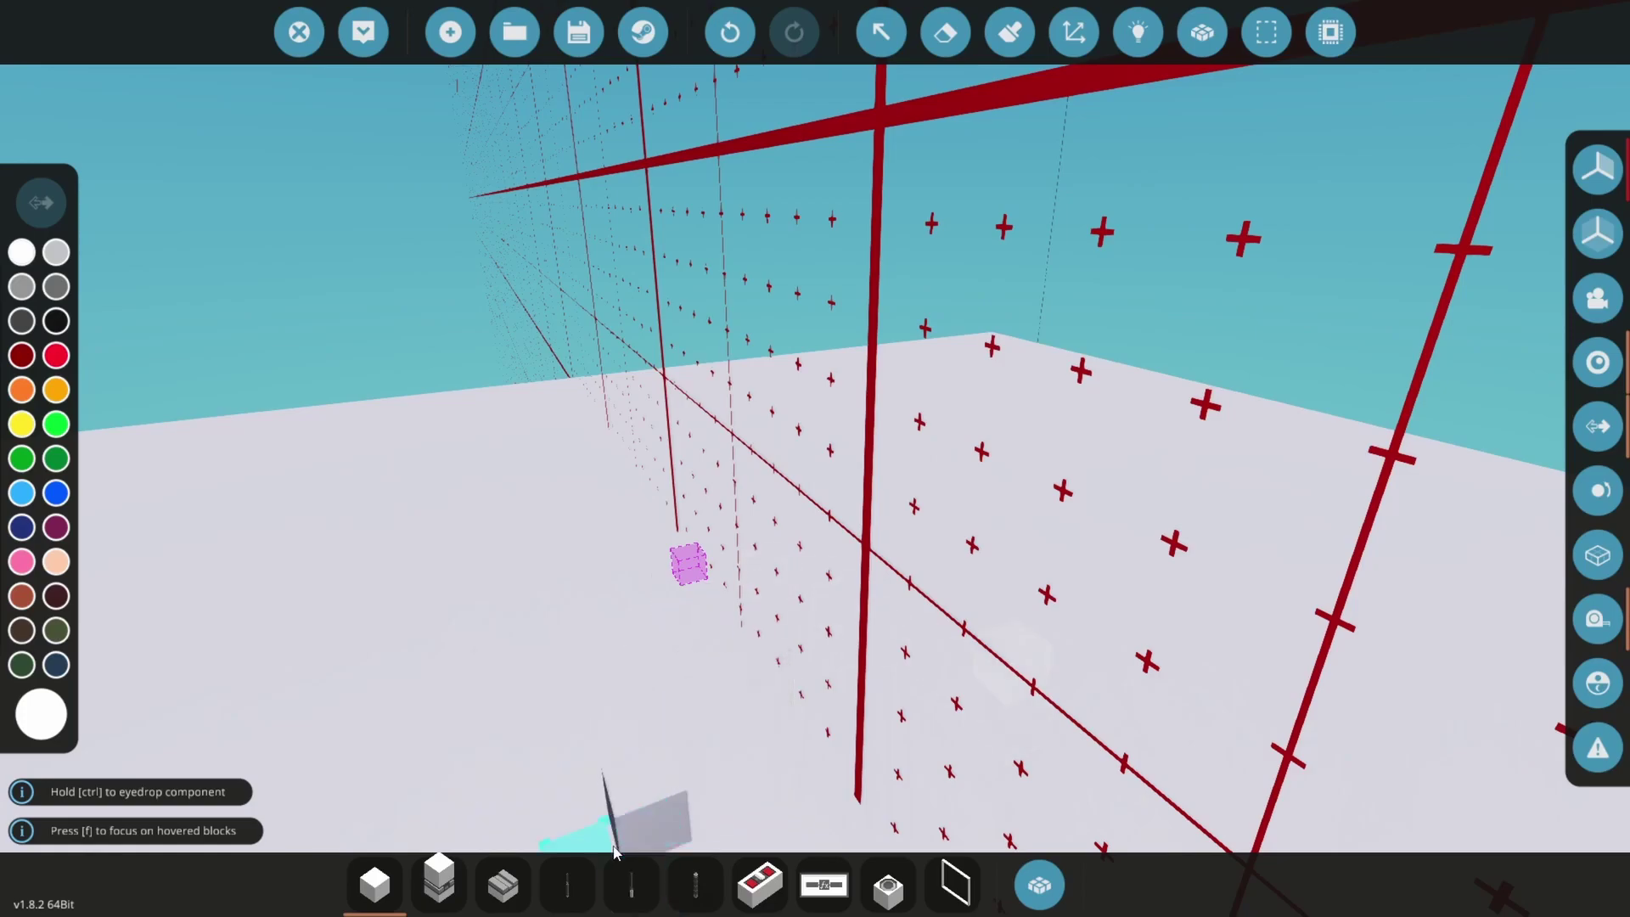
pyautogui.moveTo(998, 664); pyautogui.dragTo(896, 604)
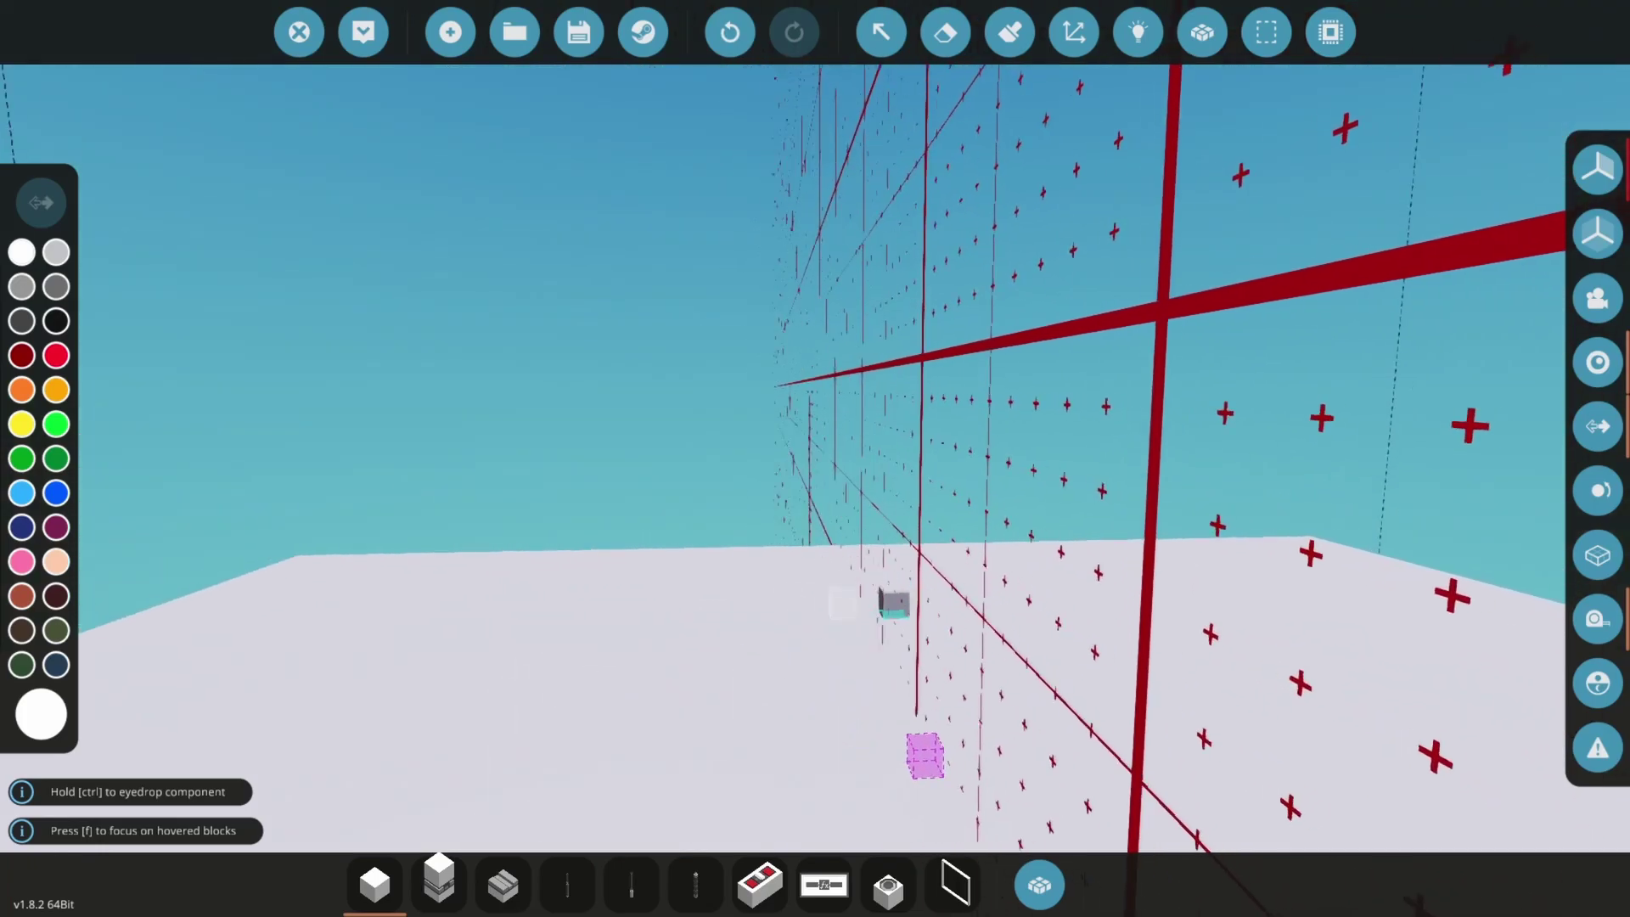
pyautogui.click(638, 888)
pyautogui.click(793, 713)
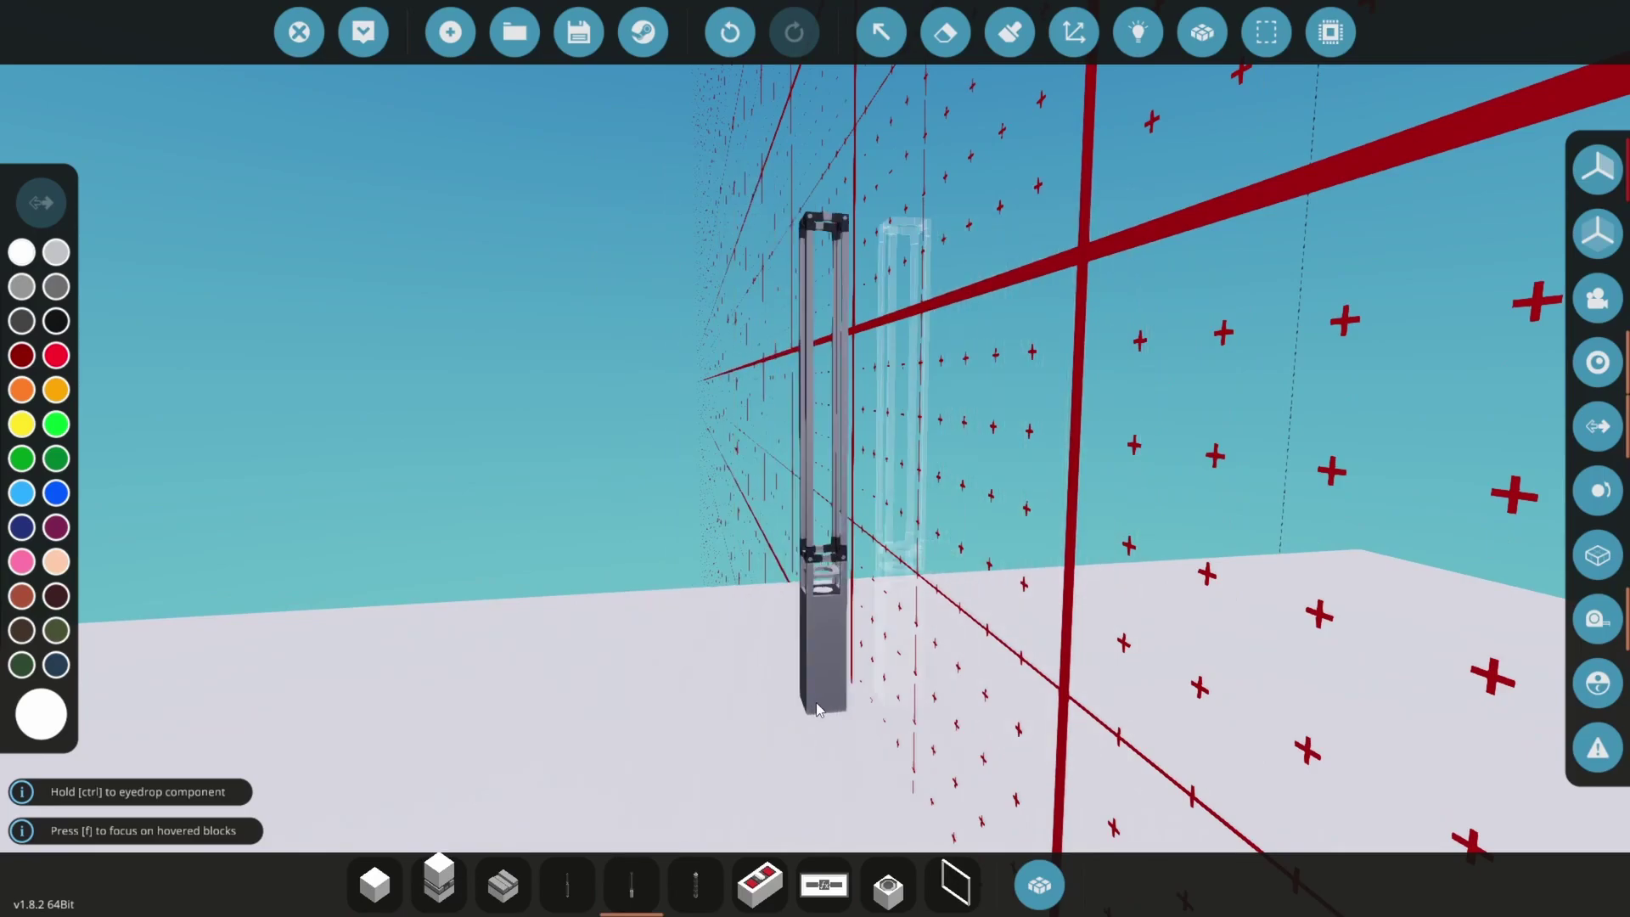
pyautogui.click(878, 704)
# Place two upright nuclear fuel rods next to the two fuel assemblies.
pyautogui.click(696, 888)
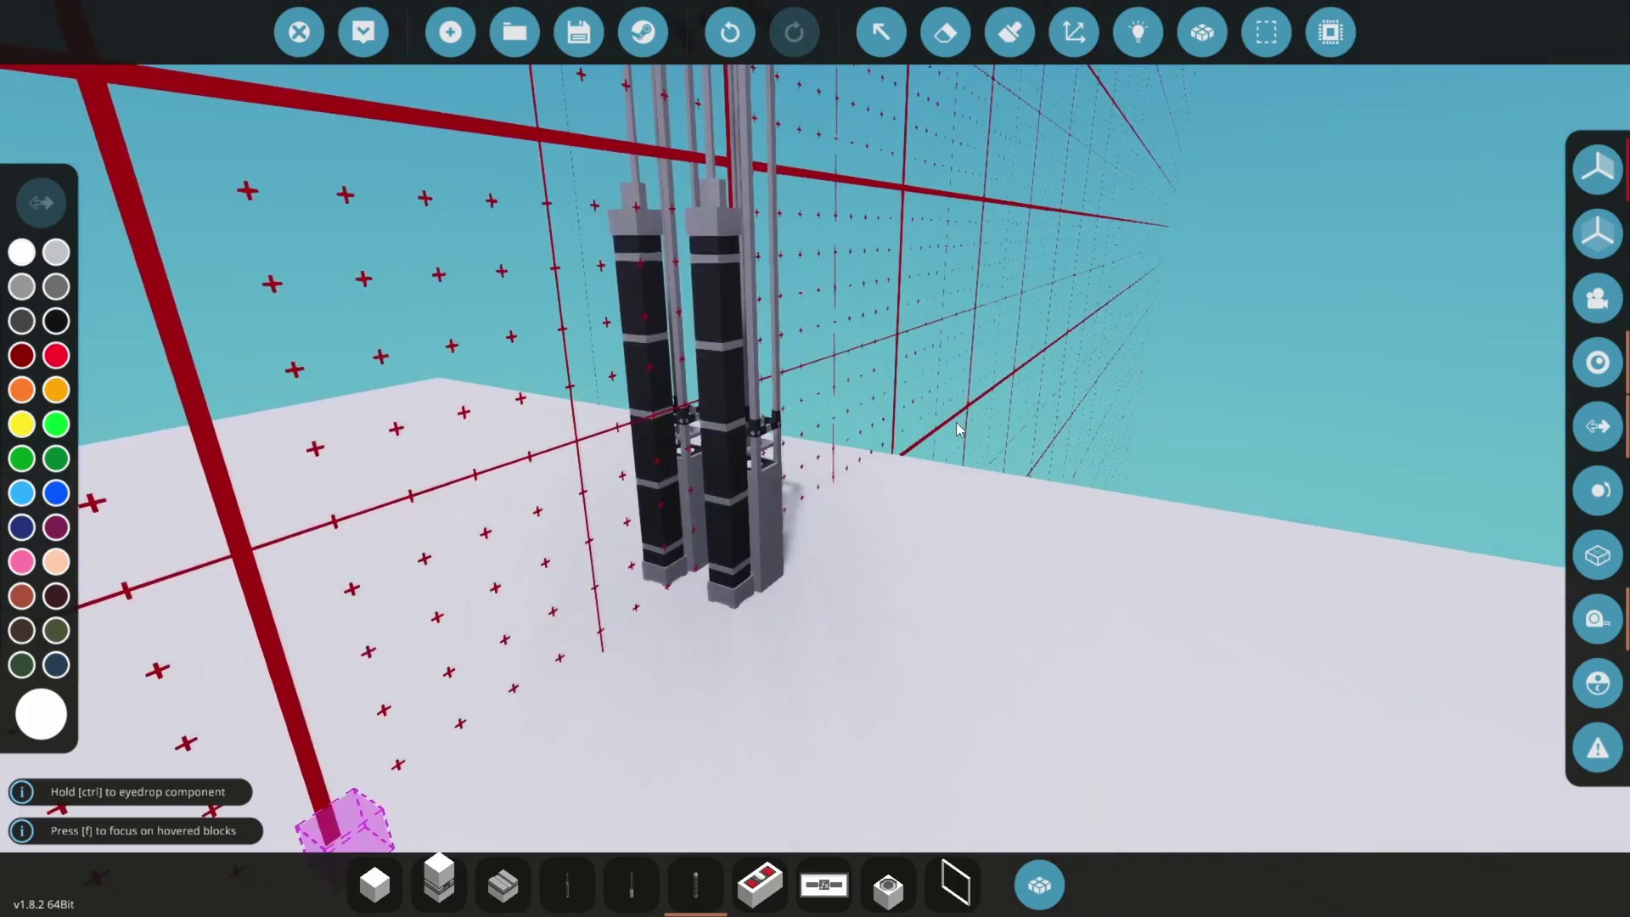
pyautogui.scroll(-3, 865, 585)
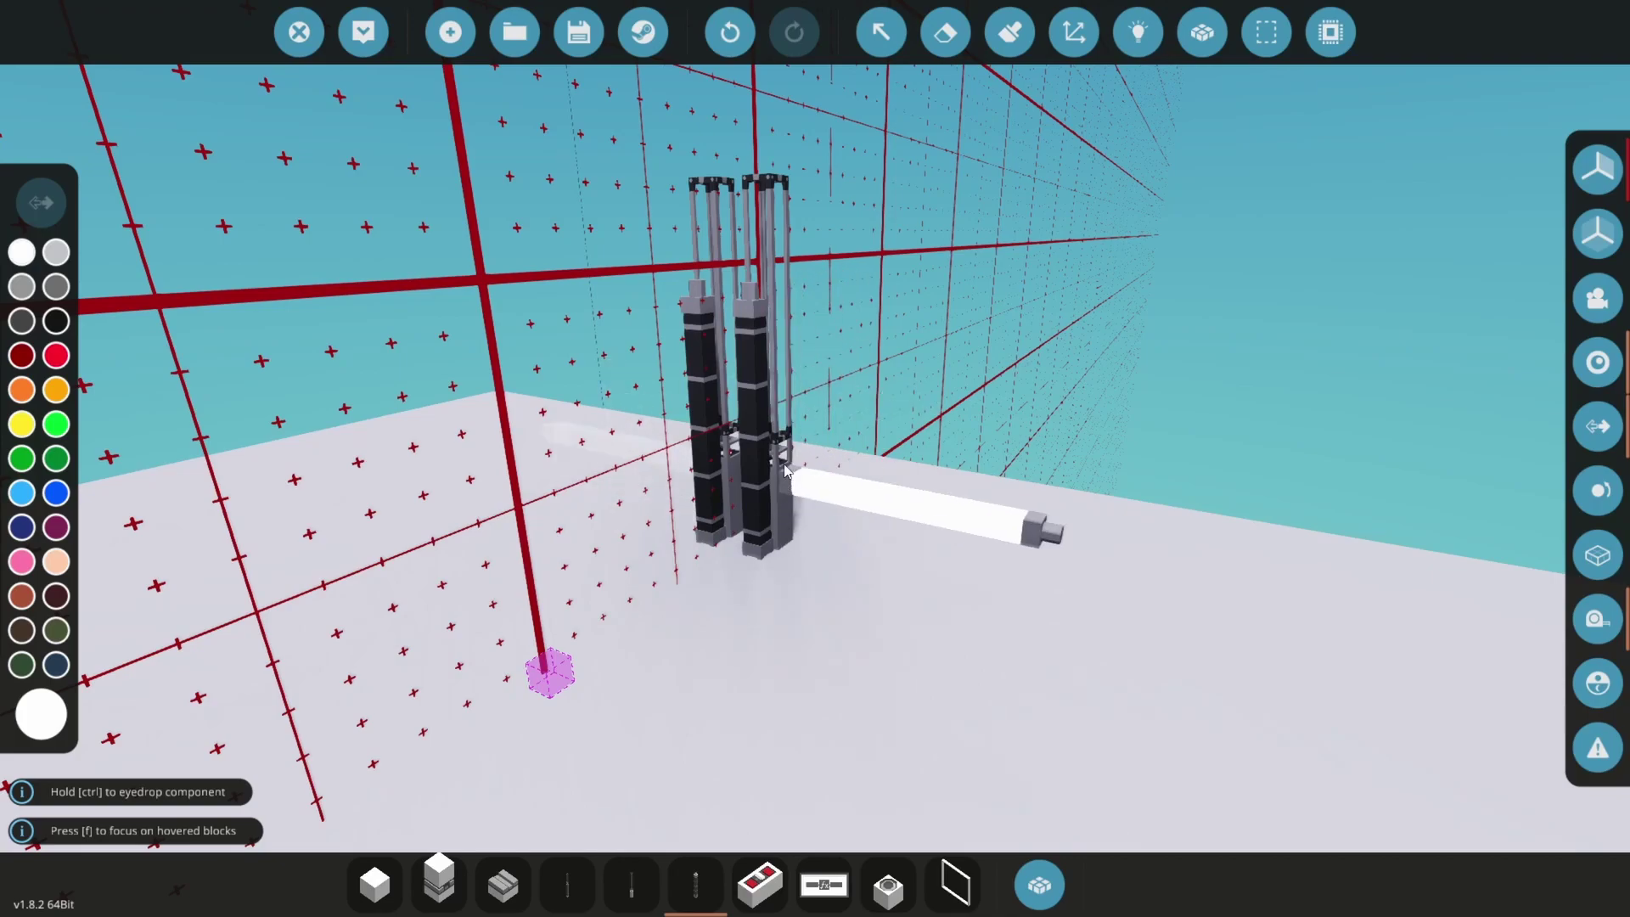
pyautogui.moveTo(785, 469); pyautogui.dragTo(917, 733)
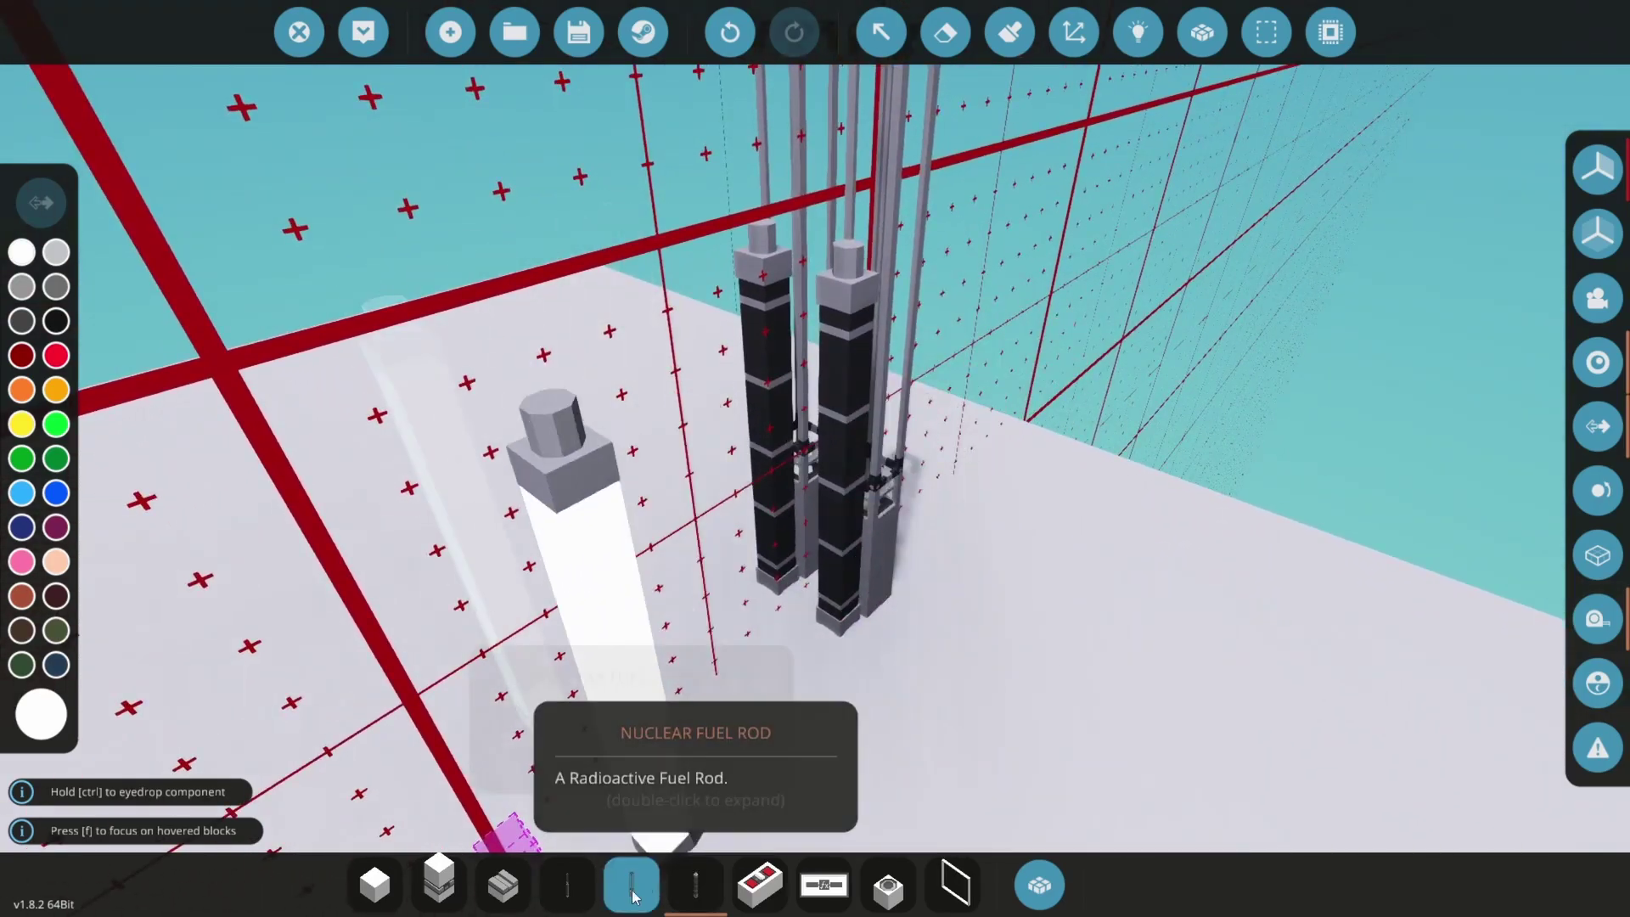
# Place two upright nuclear control rods in front of the fuel rods.
pyautogui.click(567, 885)
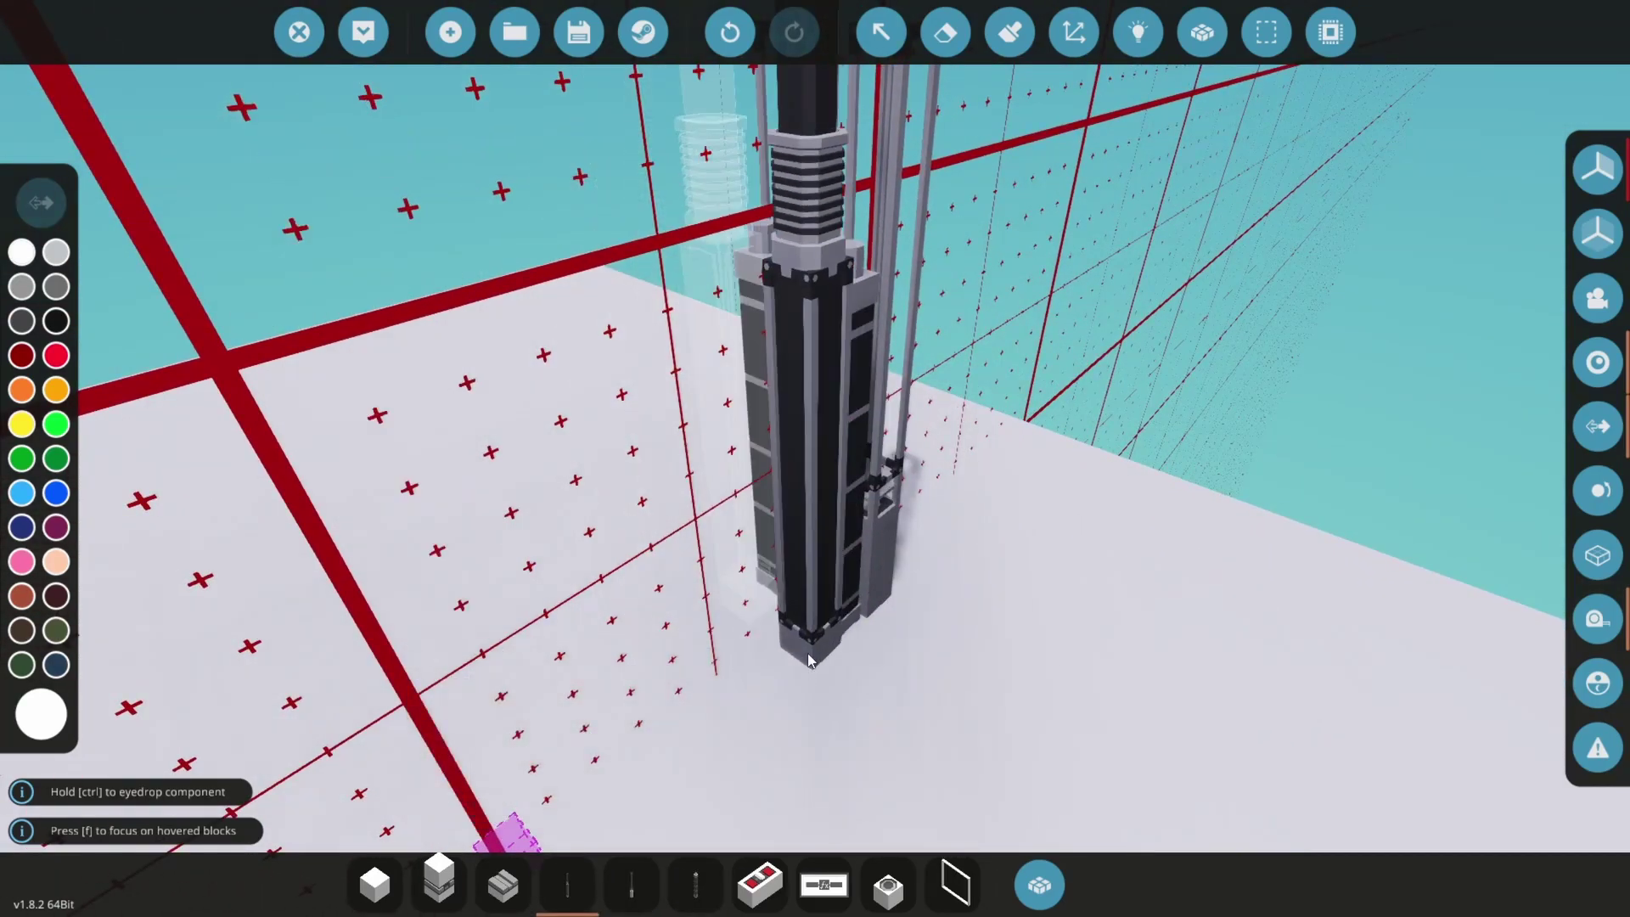
pyautogui.click(811, 661)
pyautogui.moveTo(811, 660); pyautogui.dragTo(586, 641)
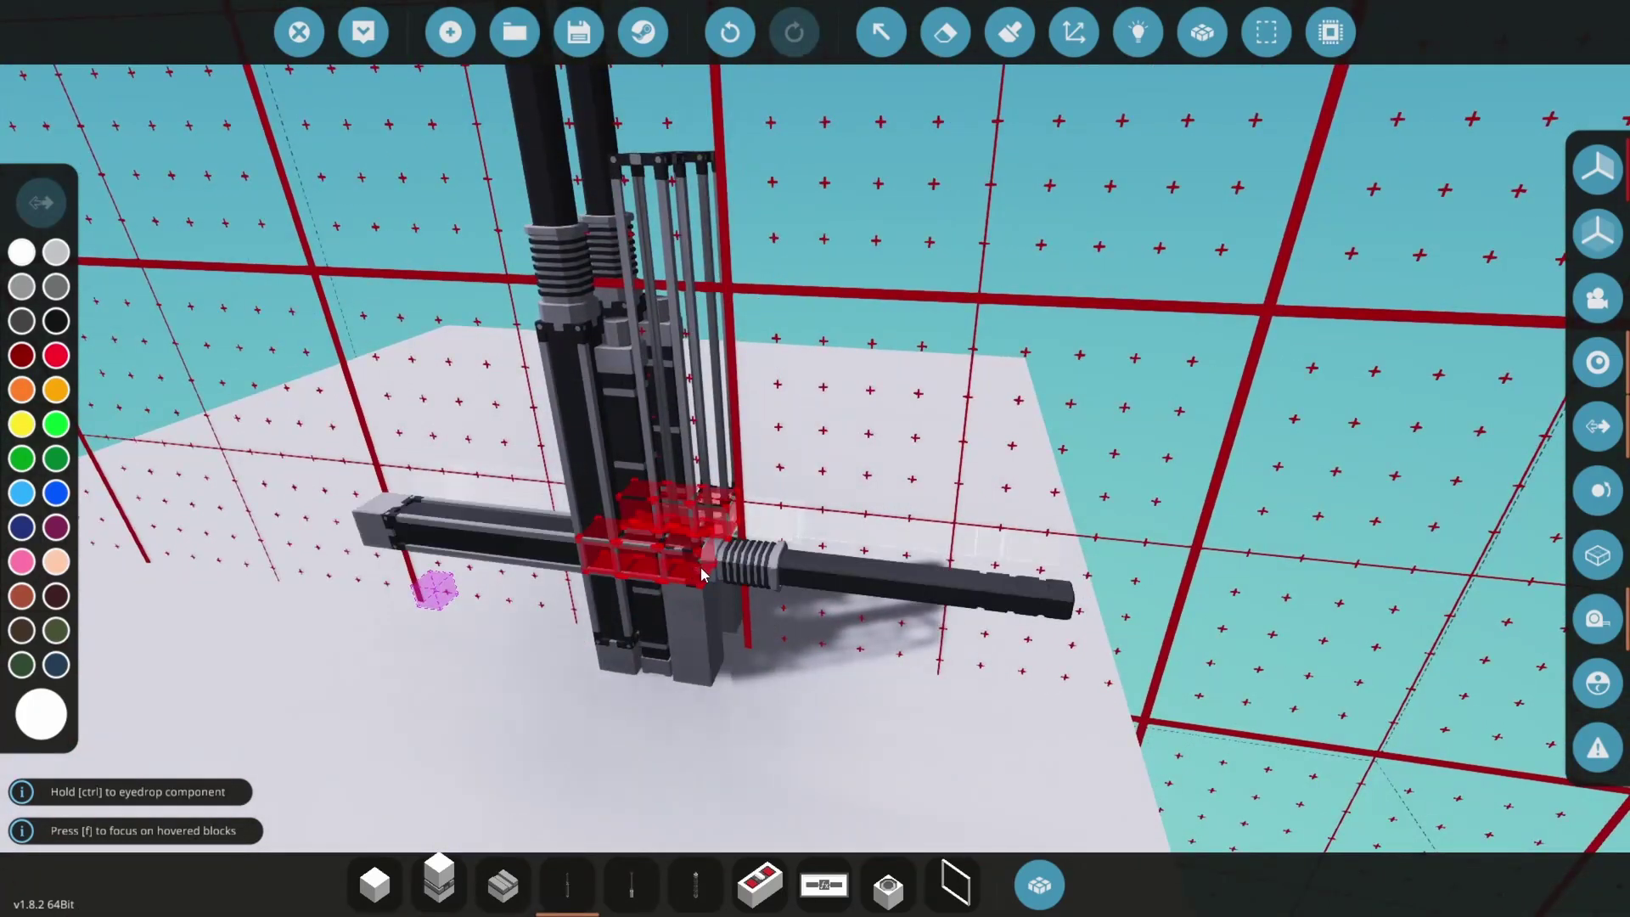
pyautogui.moveTo(702, 575); pyautogui.dragTo(767, 481)
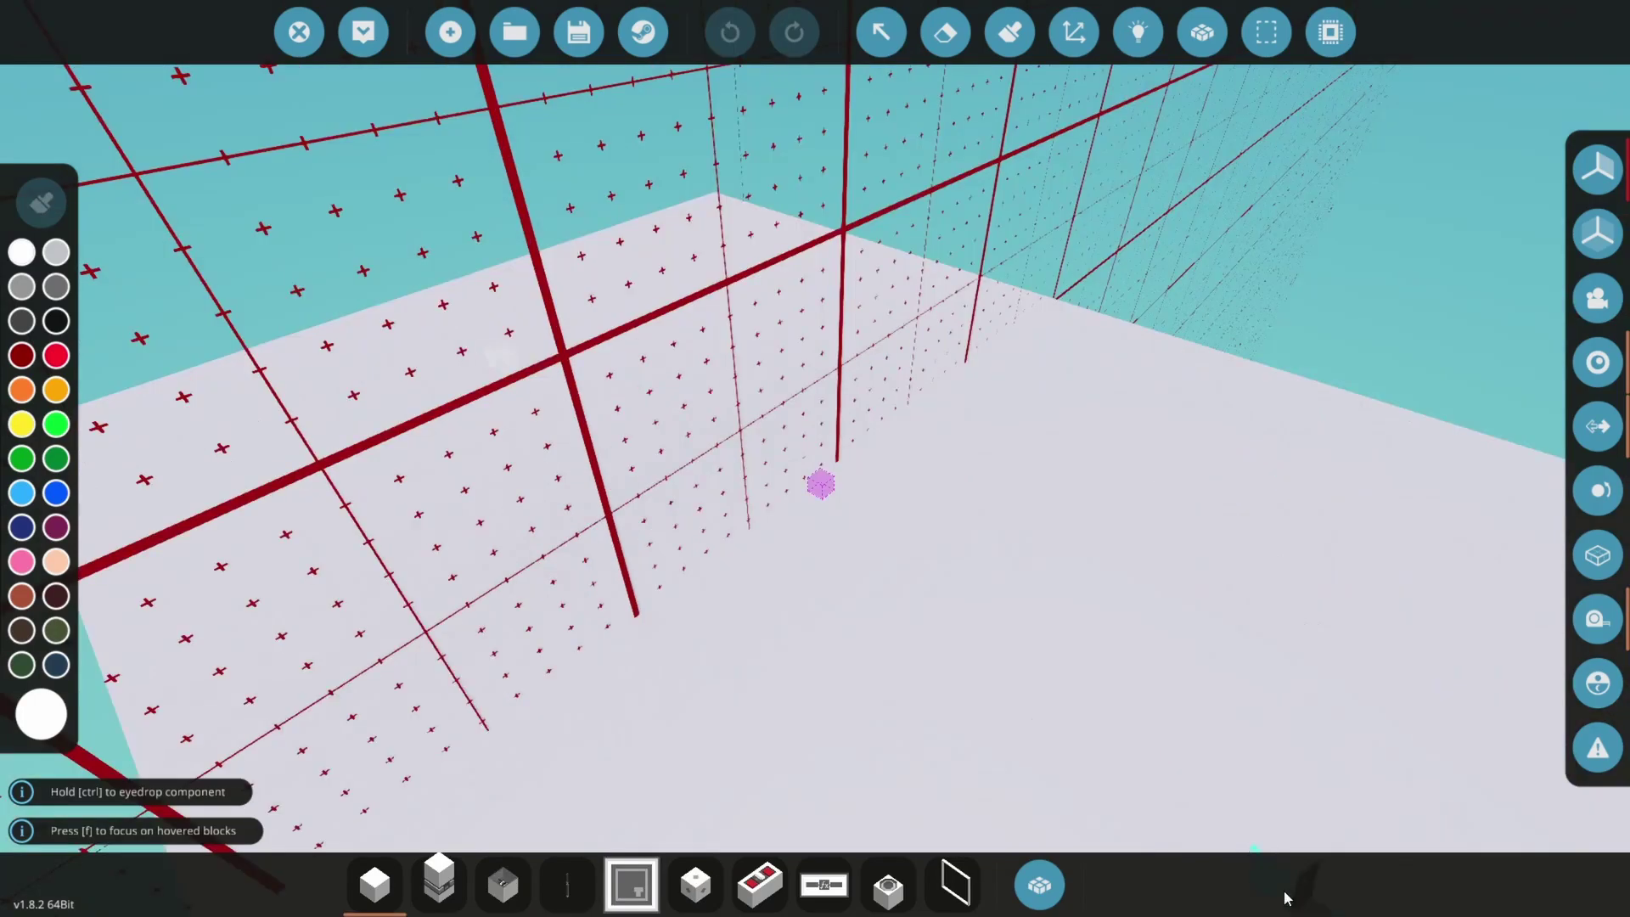
# Build a three-by-two grid of adjoining upright nuclear fuel assemblies on the empty floor.
pyautogui.scroll(3, 928, 498)
pyautogui.scroll(3, 844, 484)
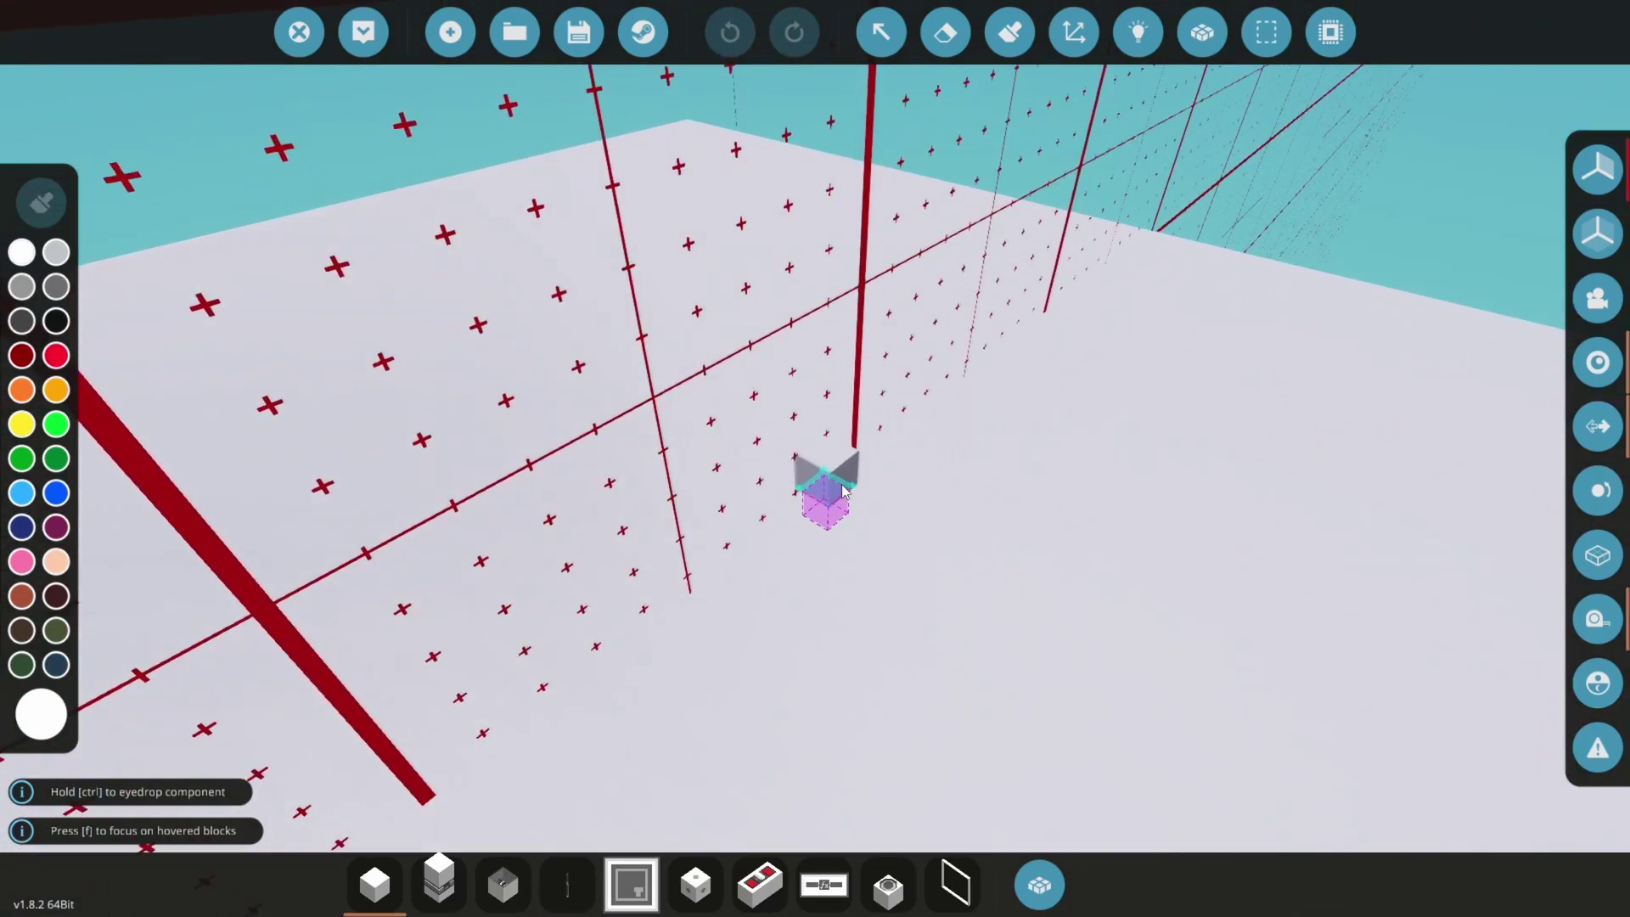
pyautogui.moveTo(842, 490); pyautogui.dragTo(982, 436)
pyautogui.scroll(3, 900, 552)
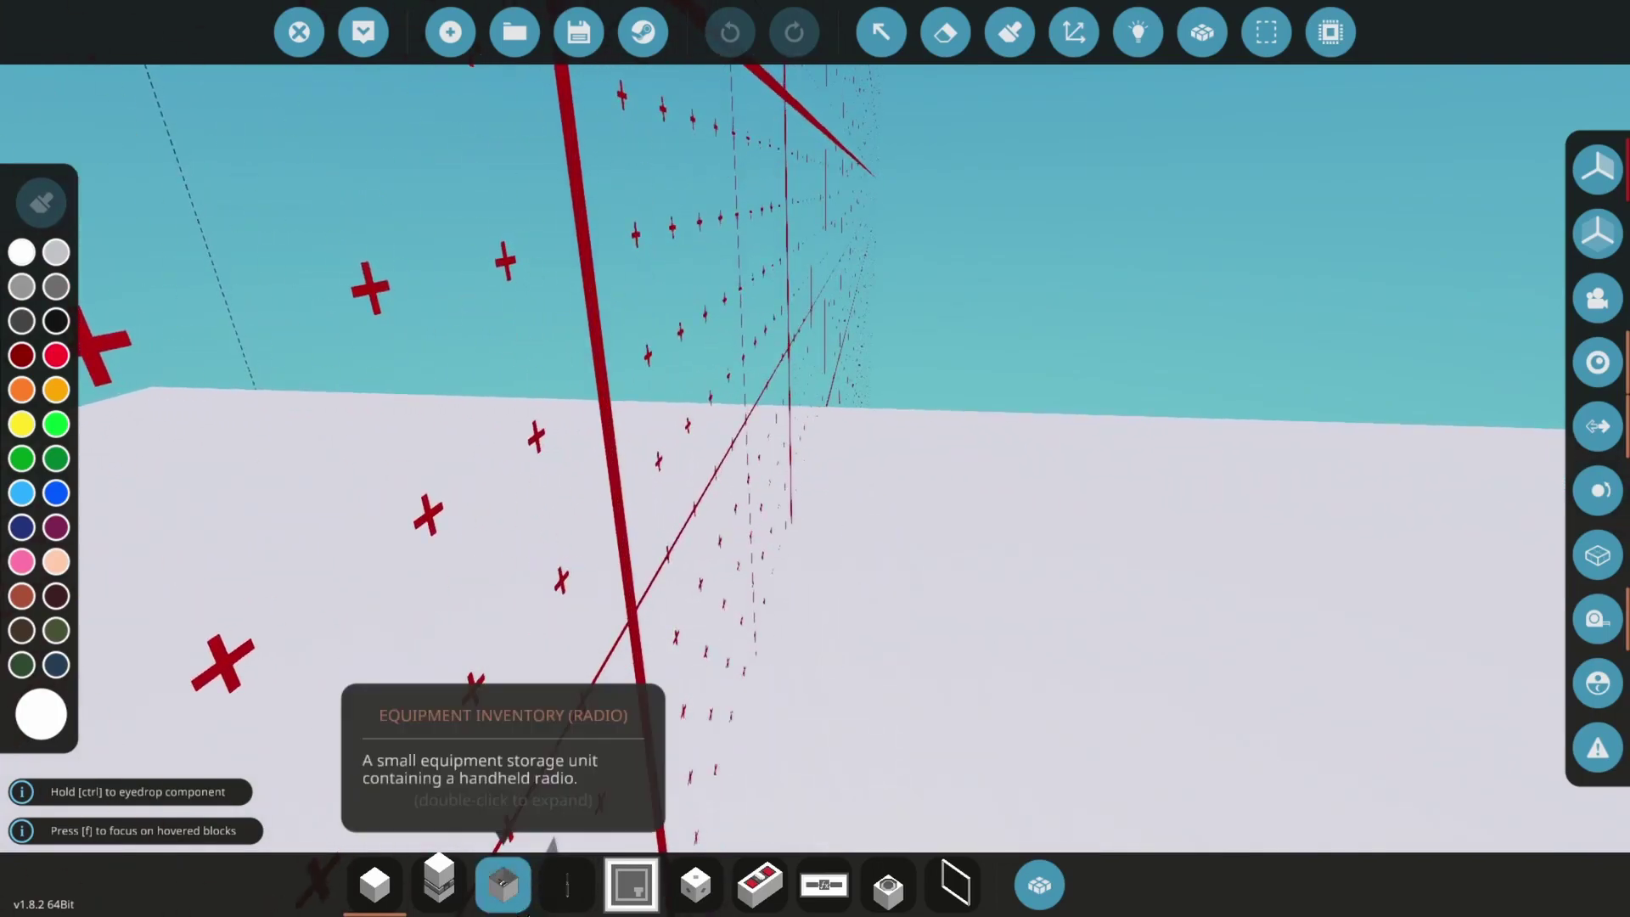
pyautogui.press('2')
pyautogui.scroll(2, 696, 649)
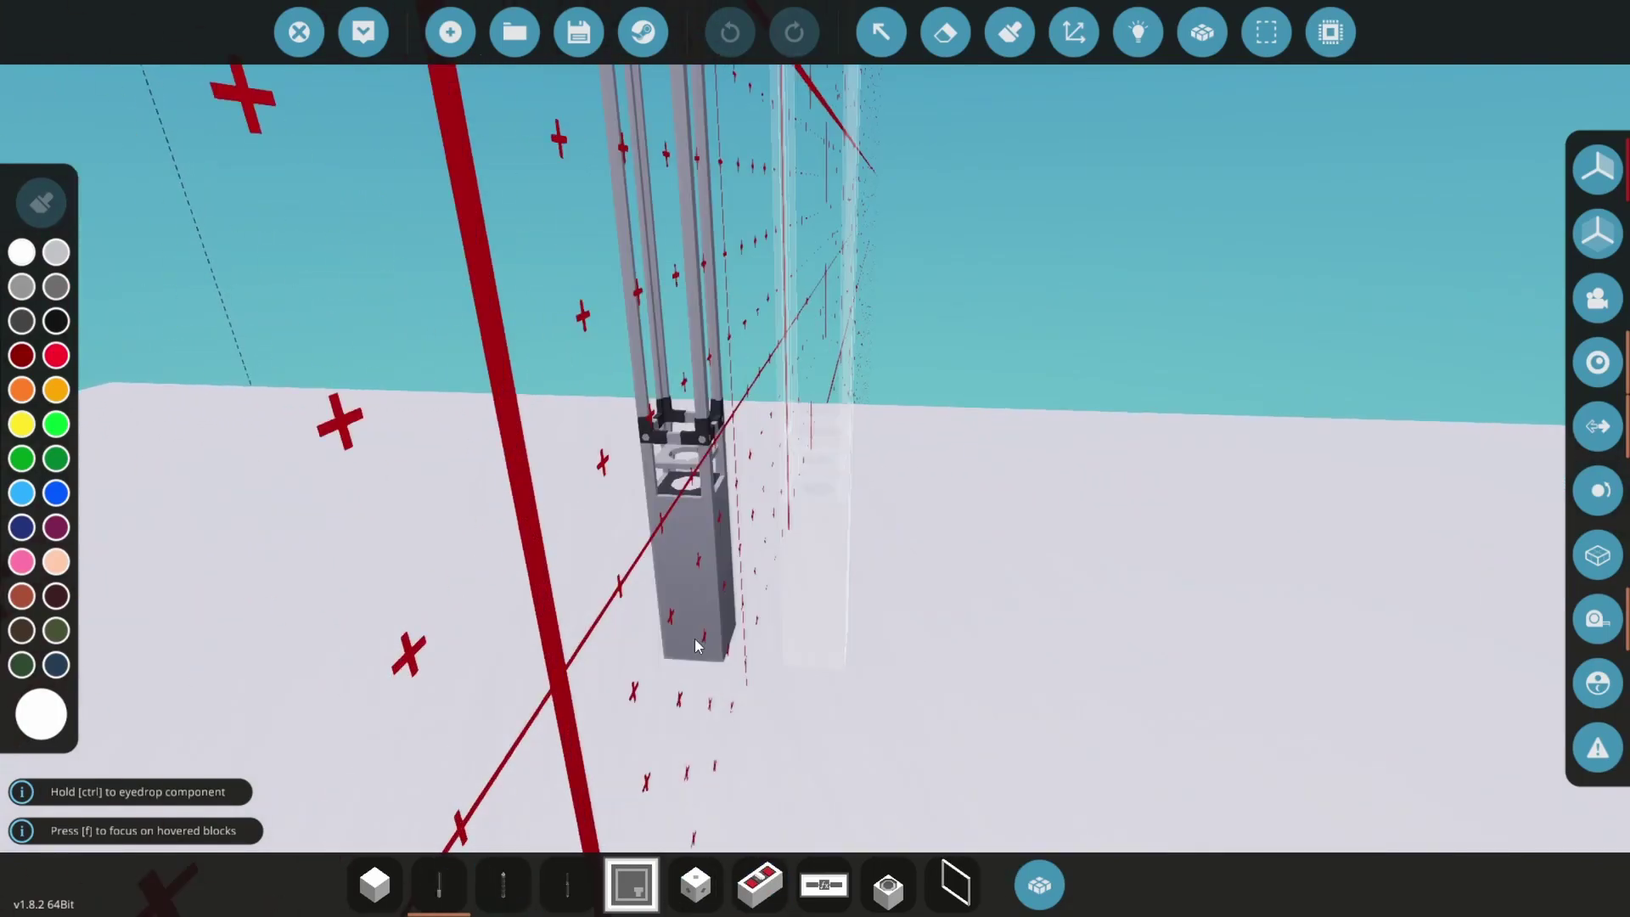
pyautogui.moveTo(695, 645); pyautogui.dragTo(761, 643)
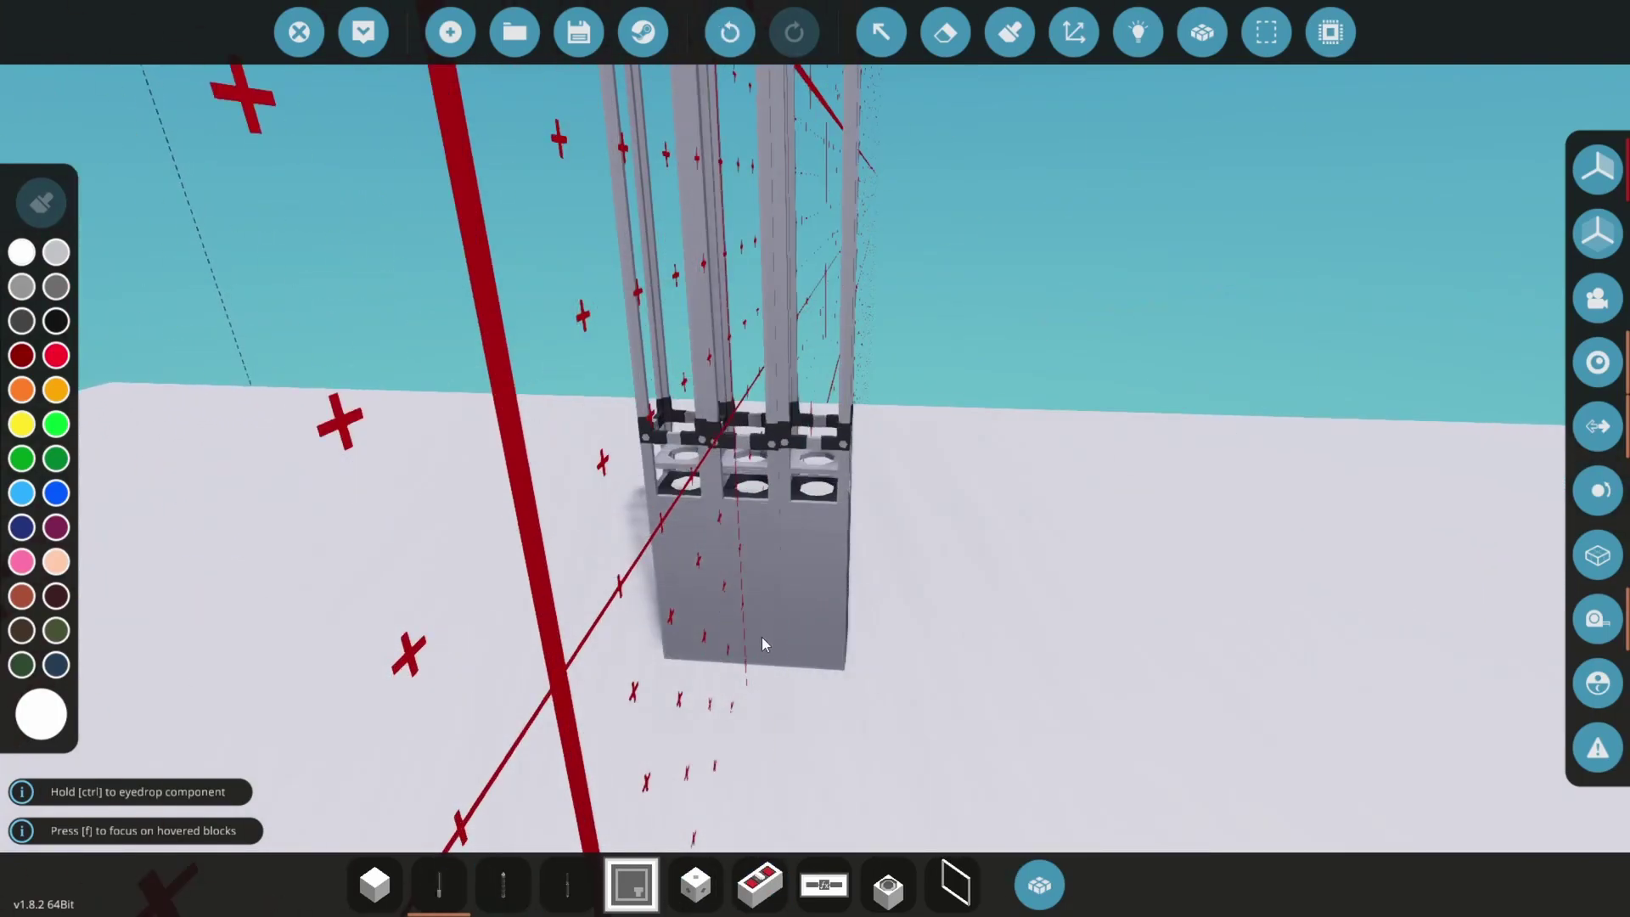
pyautogui.click(700, 674)
pyautogui.click(742, 690)
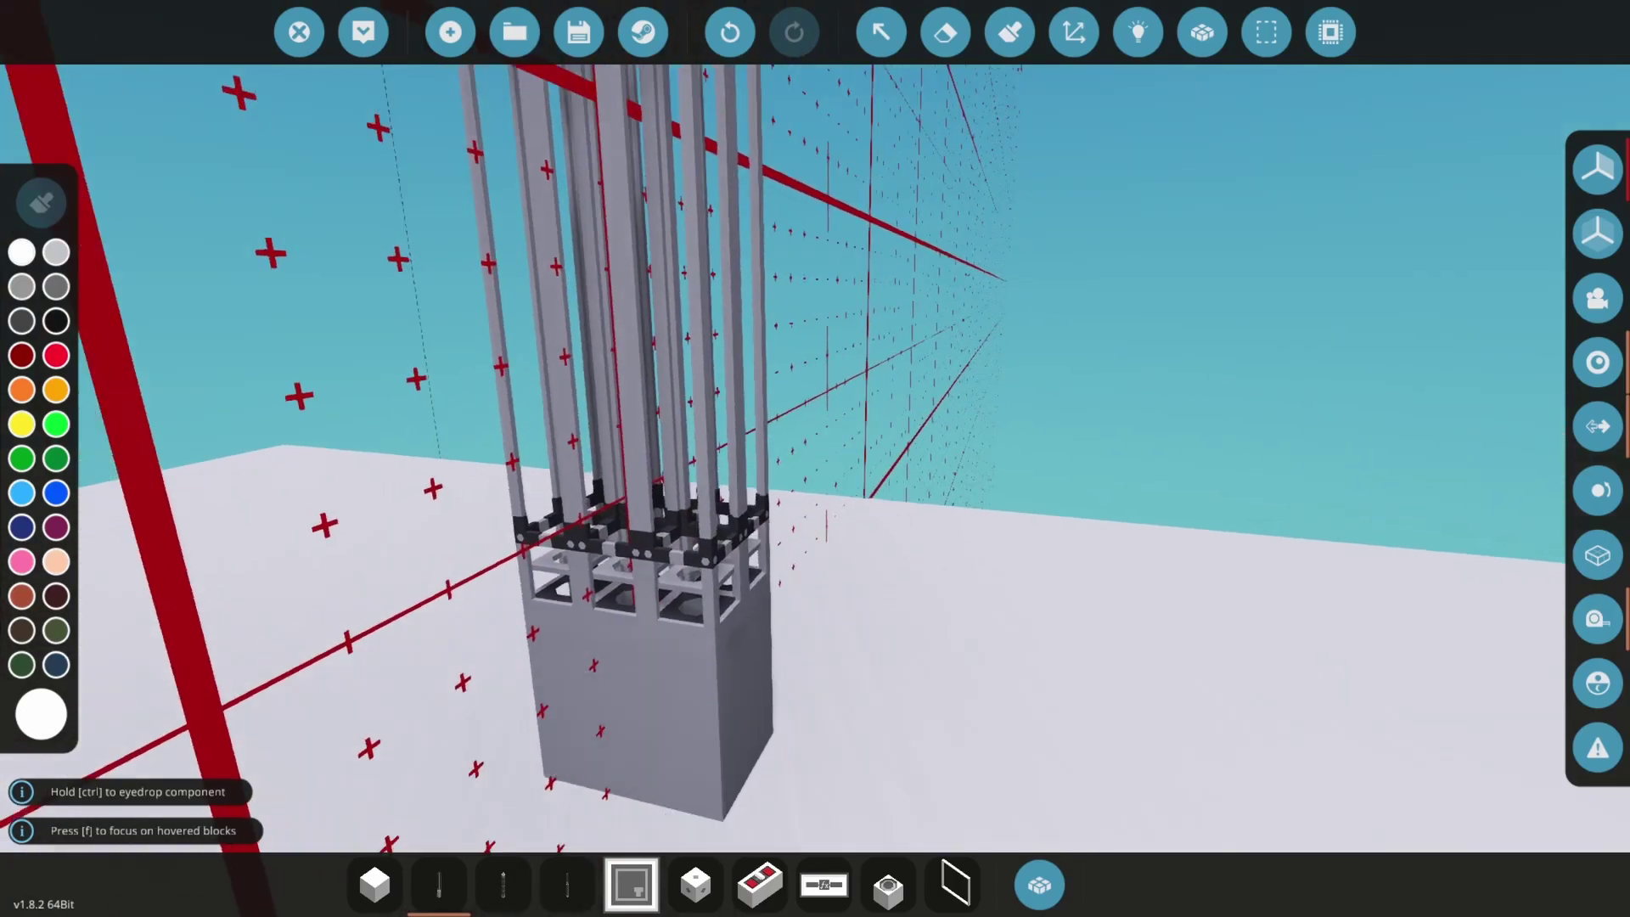
# Compare an upright nuclear control rod with the height of the fuel assembly grid.
pyautogui.scroll(-5, 765, 457)
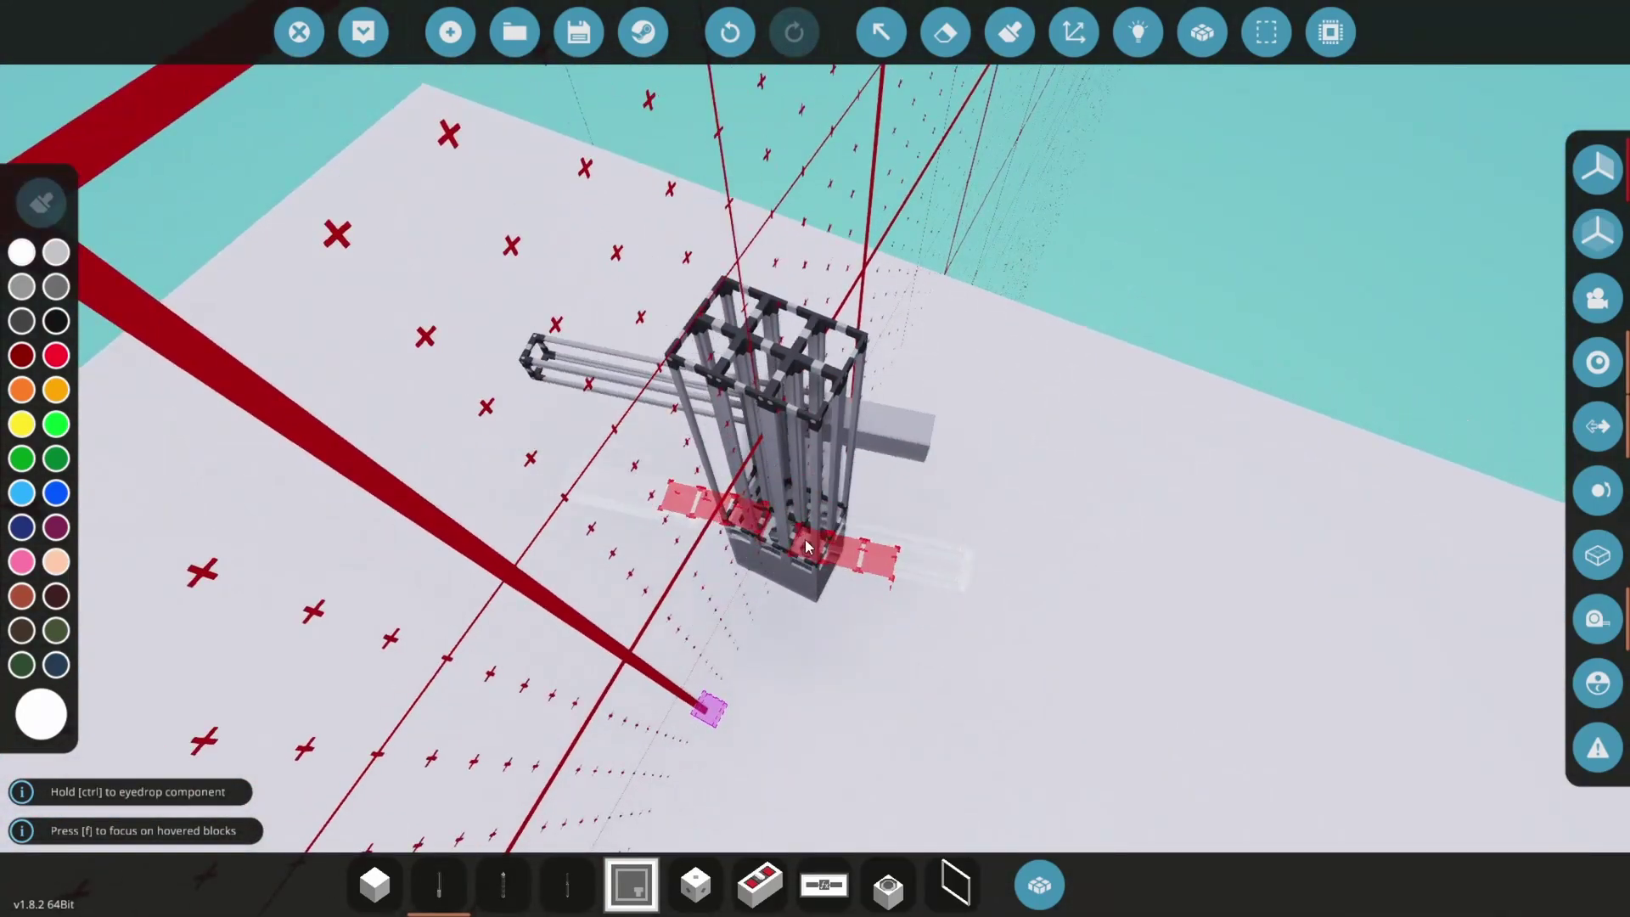
pyautogui.press('l')
pyautogui.press('l')
pyautogui.press('l')
pyautogui.press('l')
pyautogui.press('d')
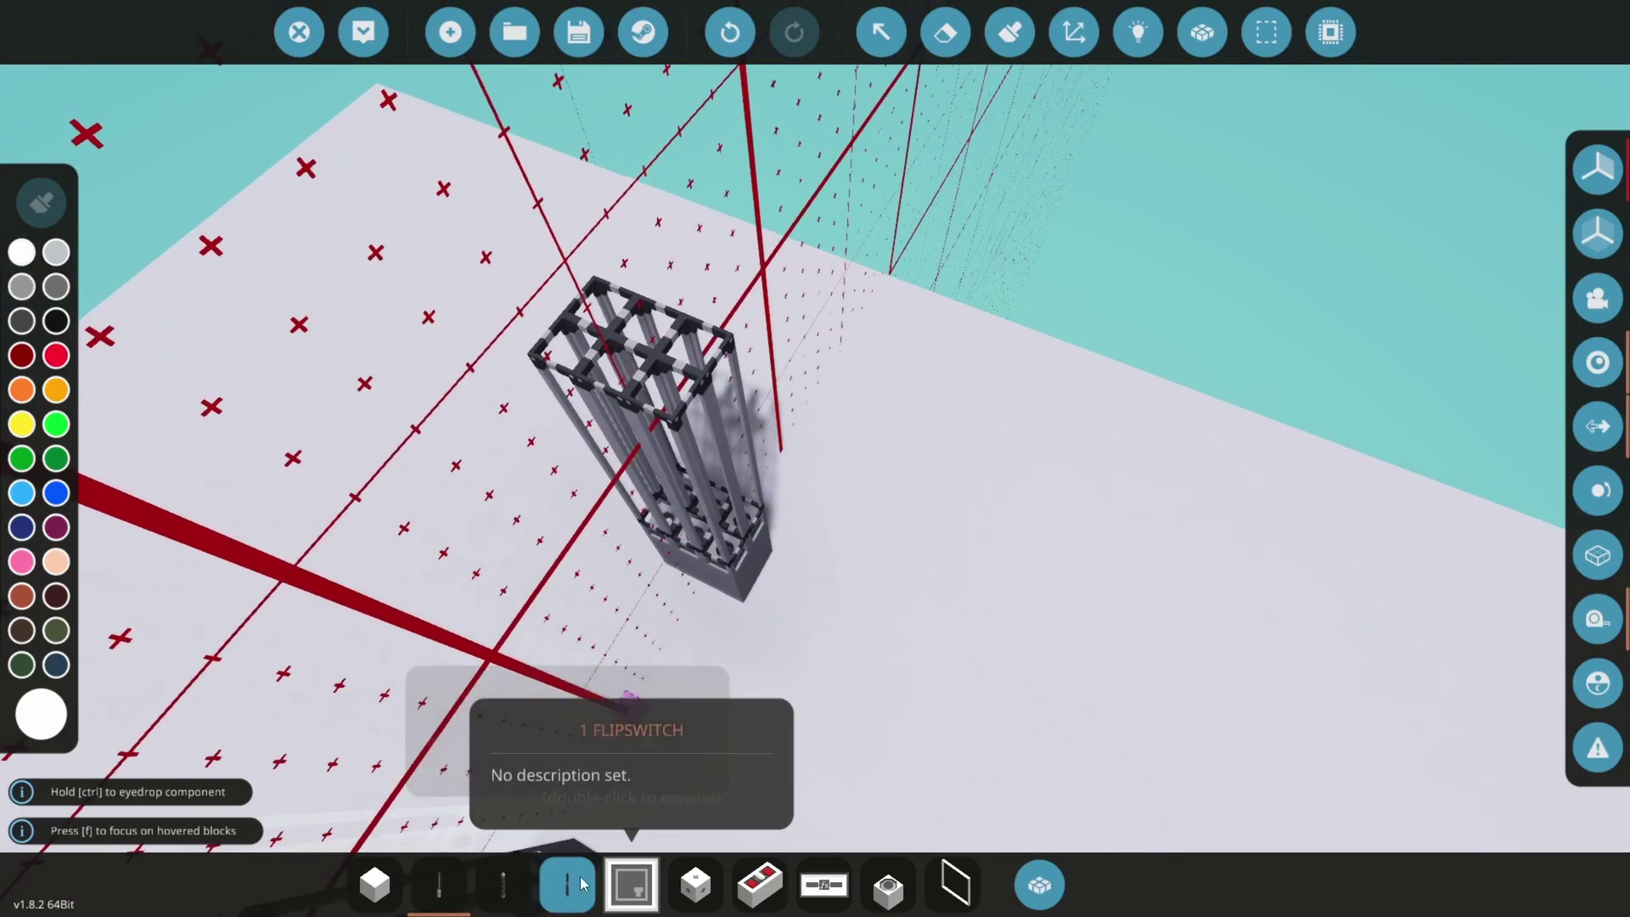
pyautogui.click(581, 884)
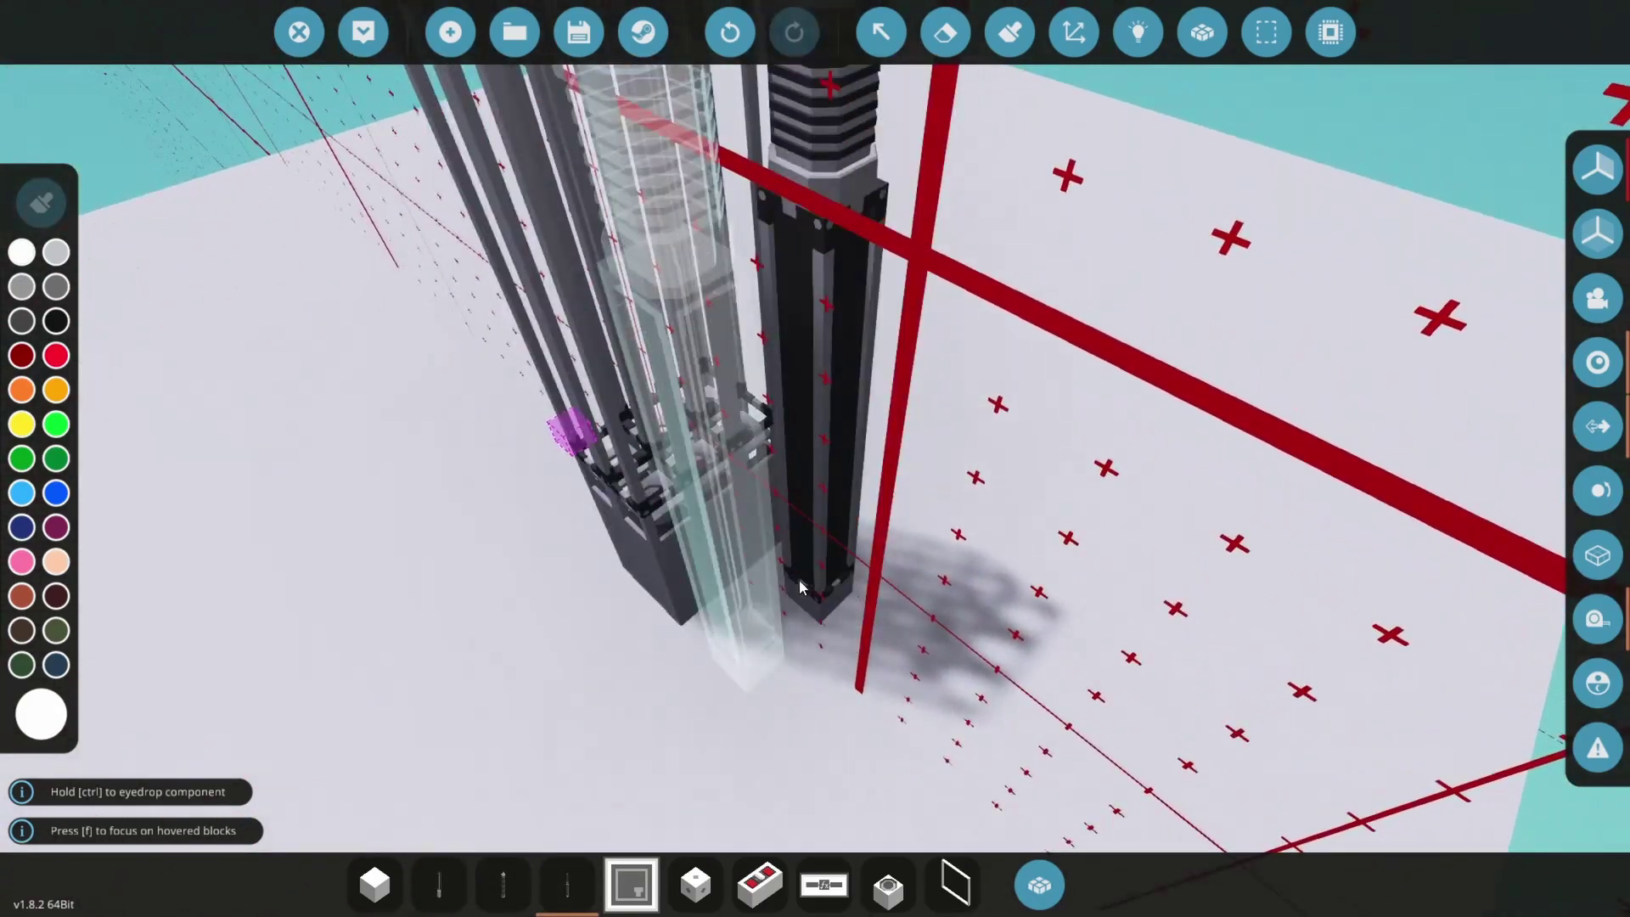
pyautogui.press('a')
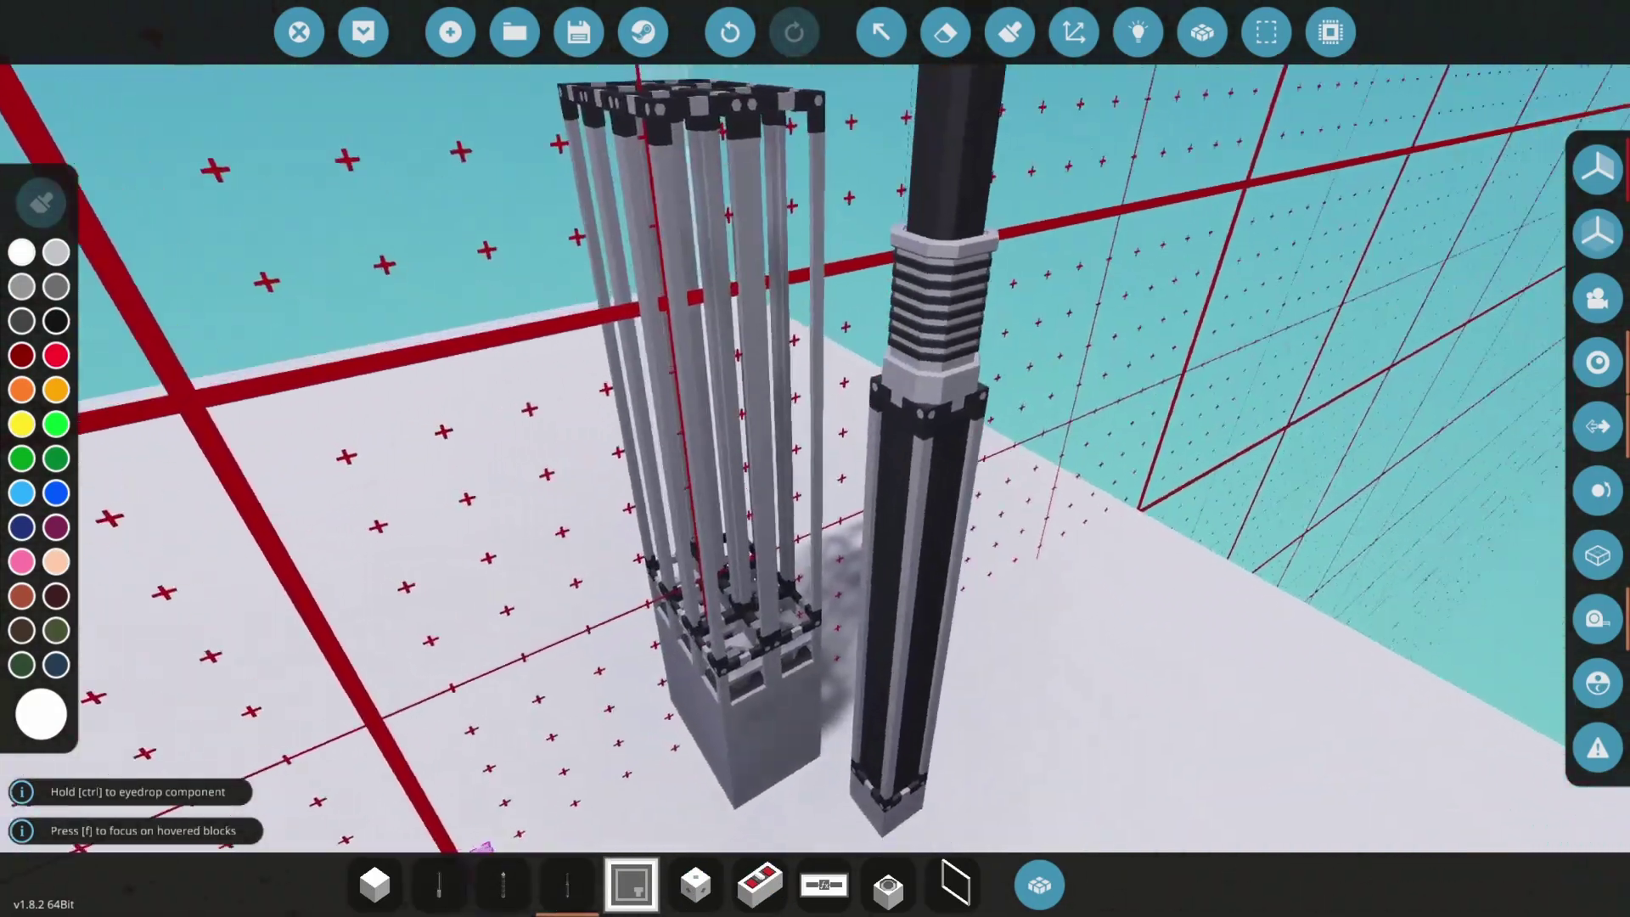
# Build a raised base of blocks along the side of the fuel assembly grid.
pyautogui.click(427, 890)
pyautogui.press('l')
pyautogui.press('i')
pyautogui.click(378, 885)
pyautogui.moveTo(726, 647); pyautogui.dragTo(807, 522)
pyautogui.scroll(2, 764, 662)
# Stand a nuclear control rod upright on the raised block base beside the fuel assembly grid.
pyautogui.click(584, 892)
pyautogui.click(780, 574)
pyautogui.click(645, 582)
pyautogui.scroll(-3, 750, 563)
pyautogui.press('k')
pyautogui.moveTo(773, 513); pyautogui.dragTo(941, 543)
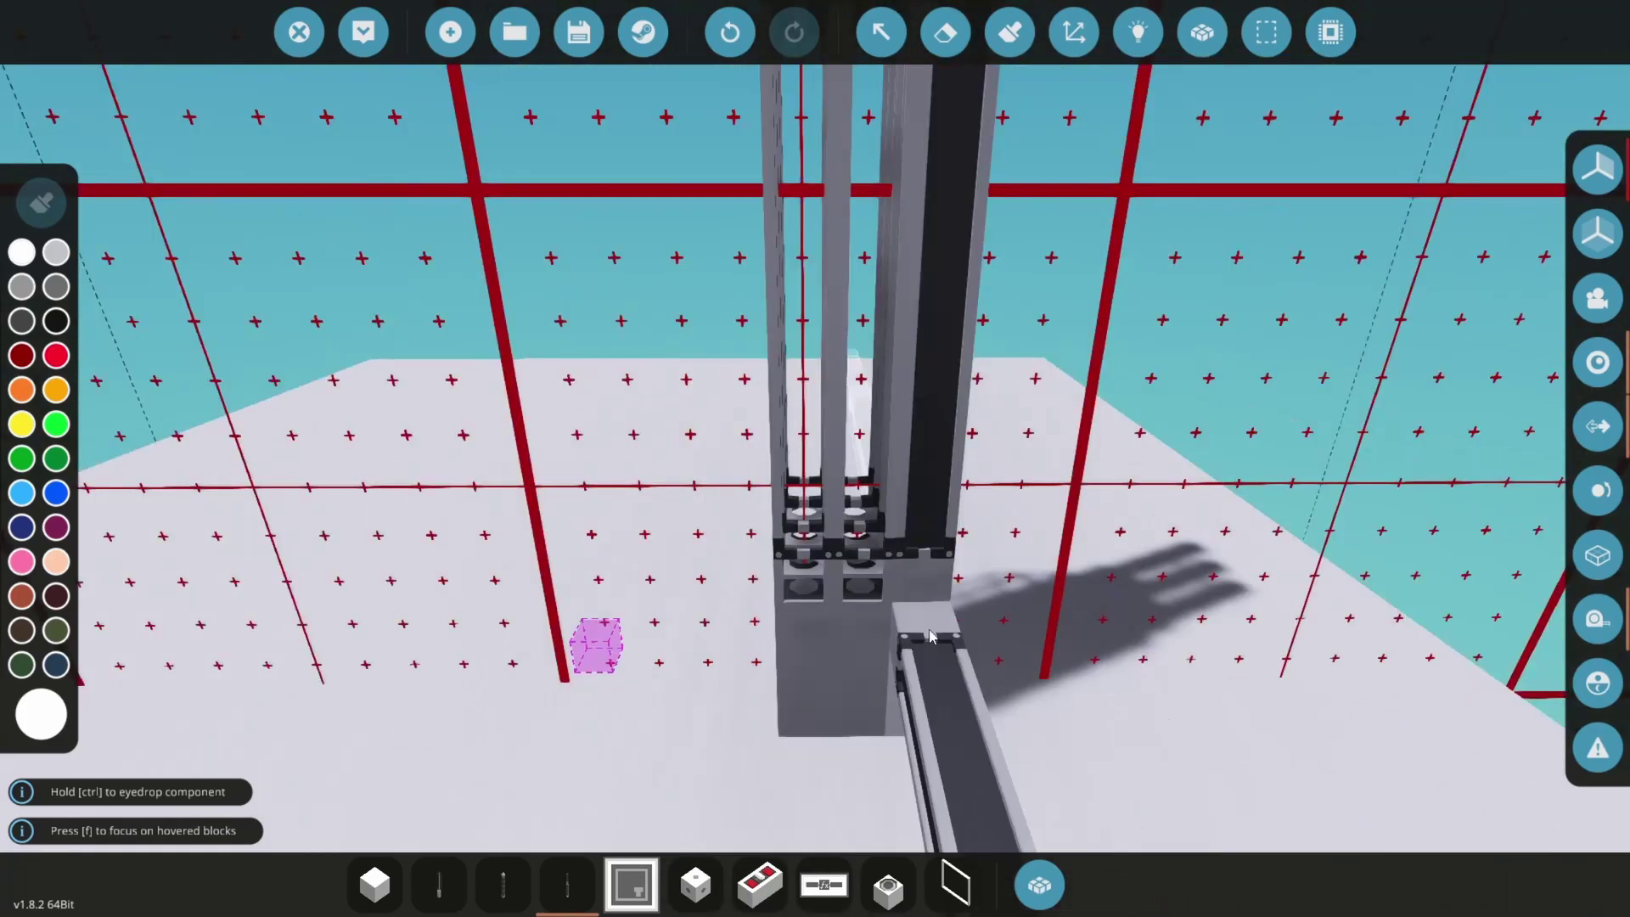
pyautogui.press('d')
pyautogui.press('k')
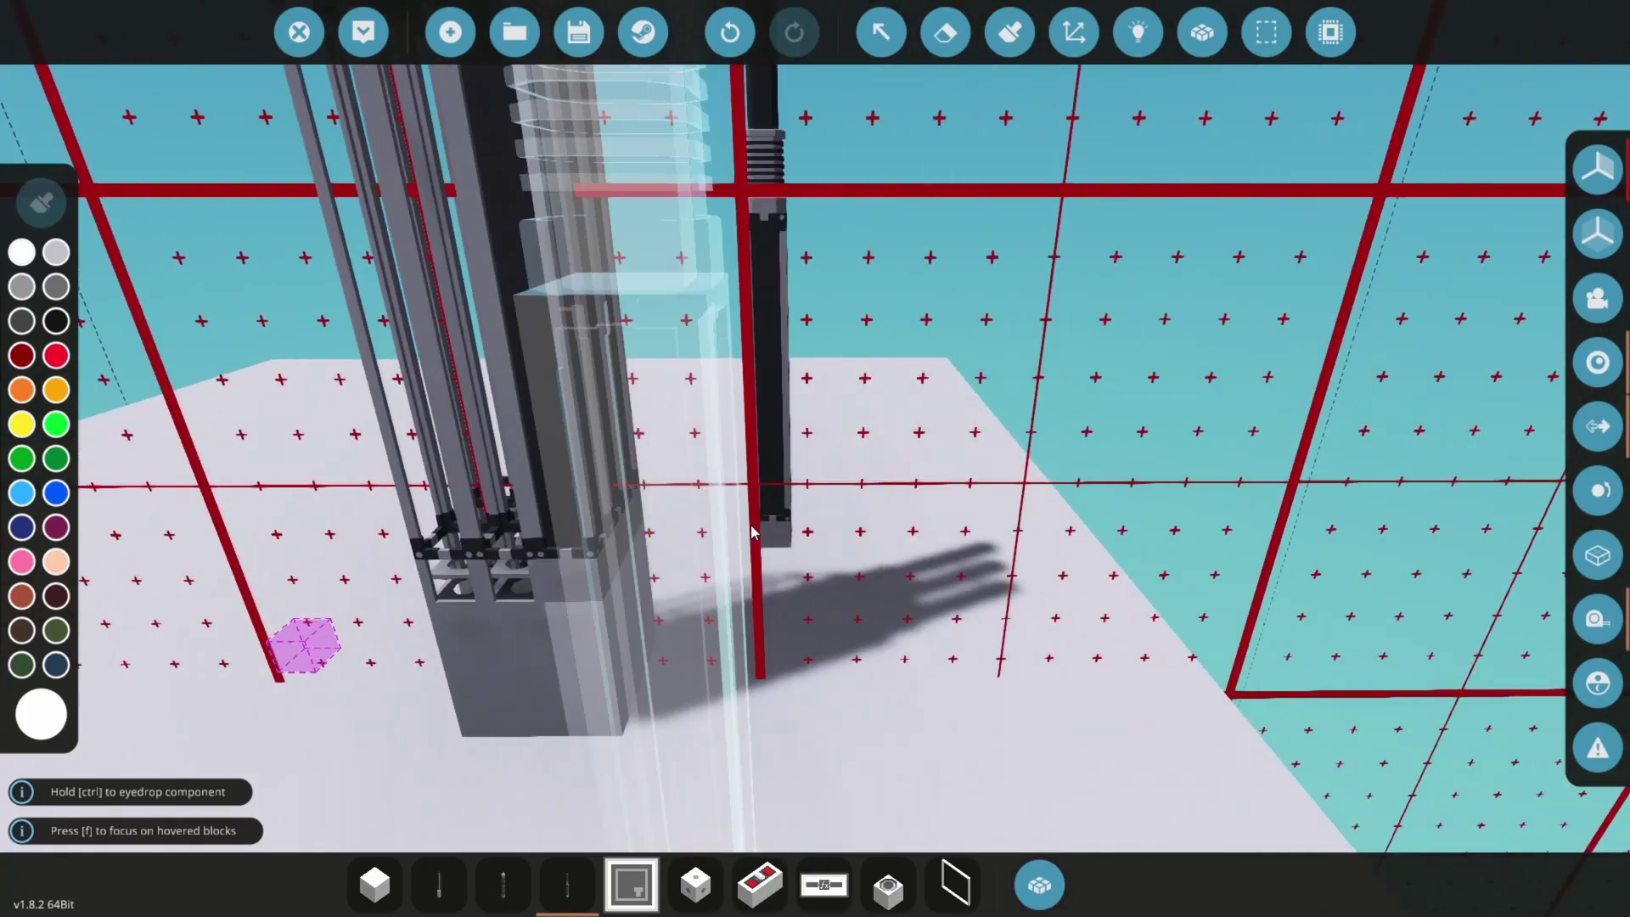
pyautogui.press('o')
pyautogui.press('u')
pyautogui.press('o')
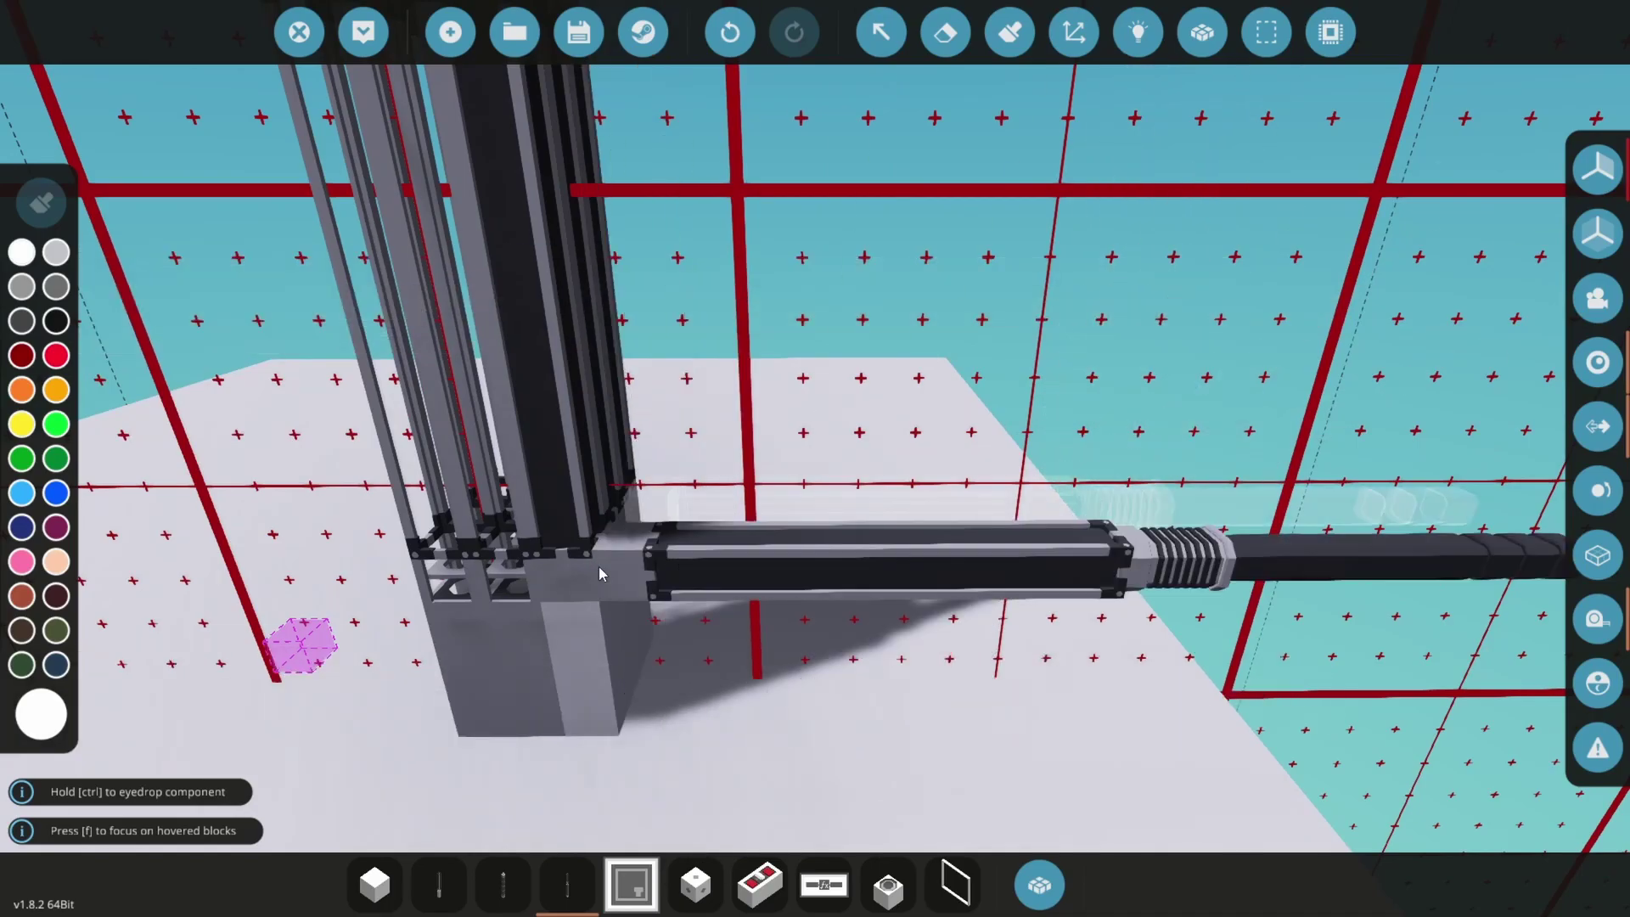
# Complete a row of three adjoining upright nuclear control rods along the same side of the fuel assembly grid.
pyautogui.press('a')
pyautogui.press('l')
pyautogui.press('w')
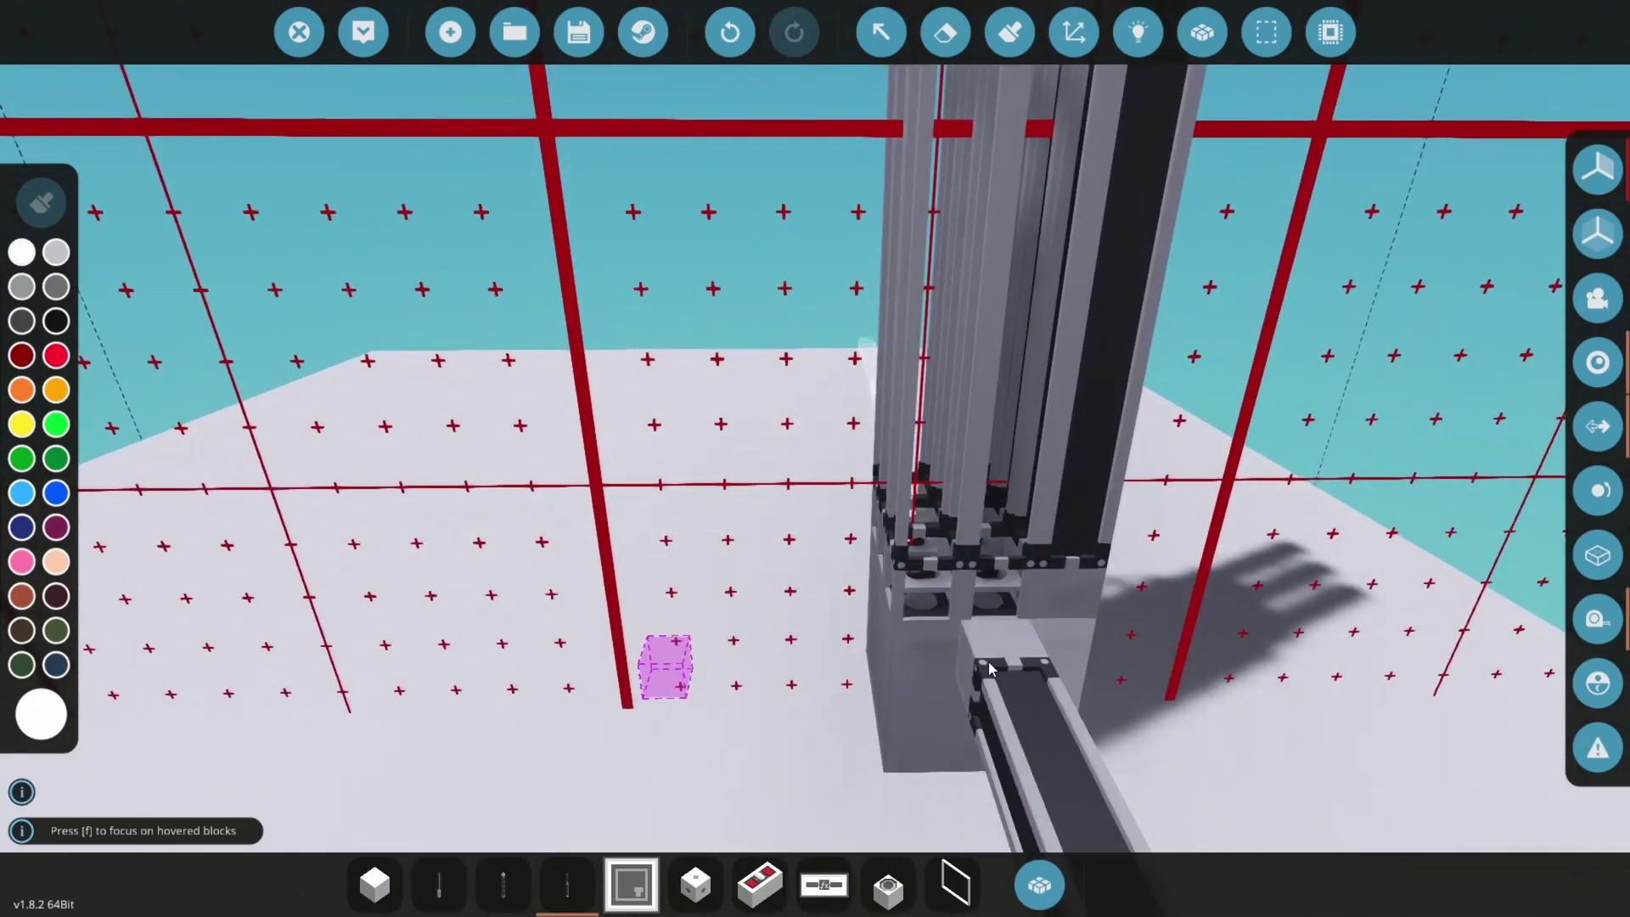
pyautogui.press('d')
pyautogui.moveTo(987, 663); pyautogui.dragTo(964, 666)
pyautogui.press('k')
pyautogui.press('o')
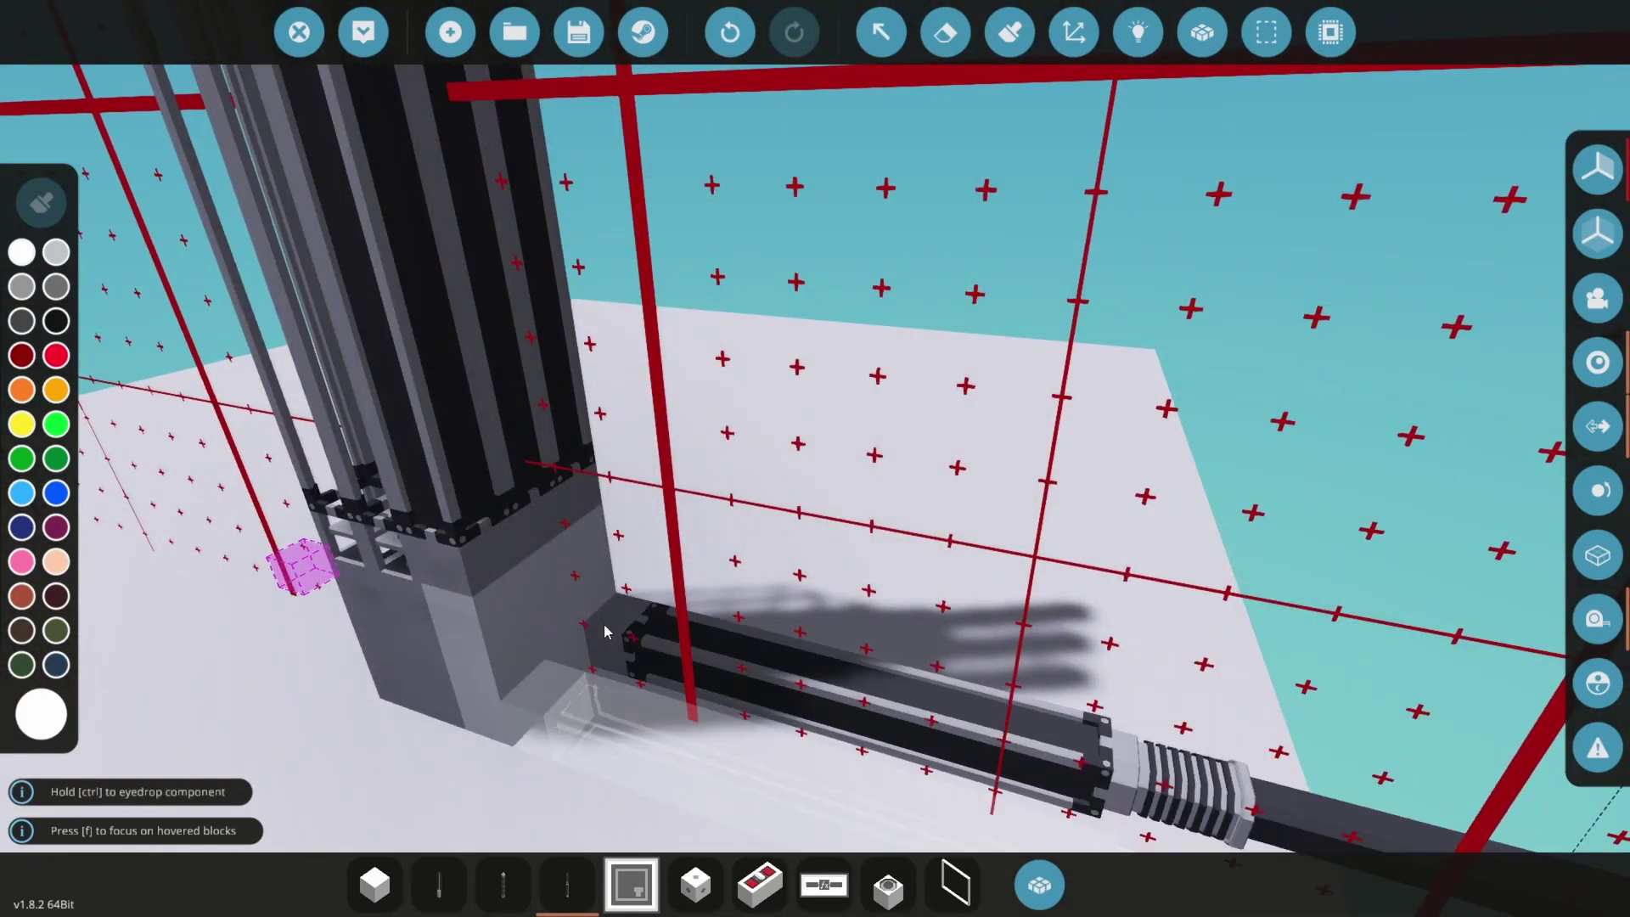
pyautogui.moveTo(604, 624); pyautogui.dragTo(585, 428)
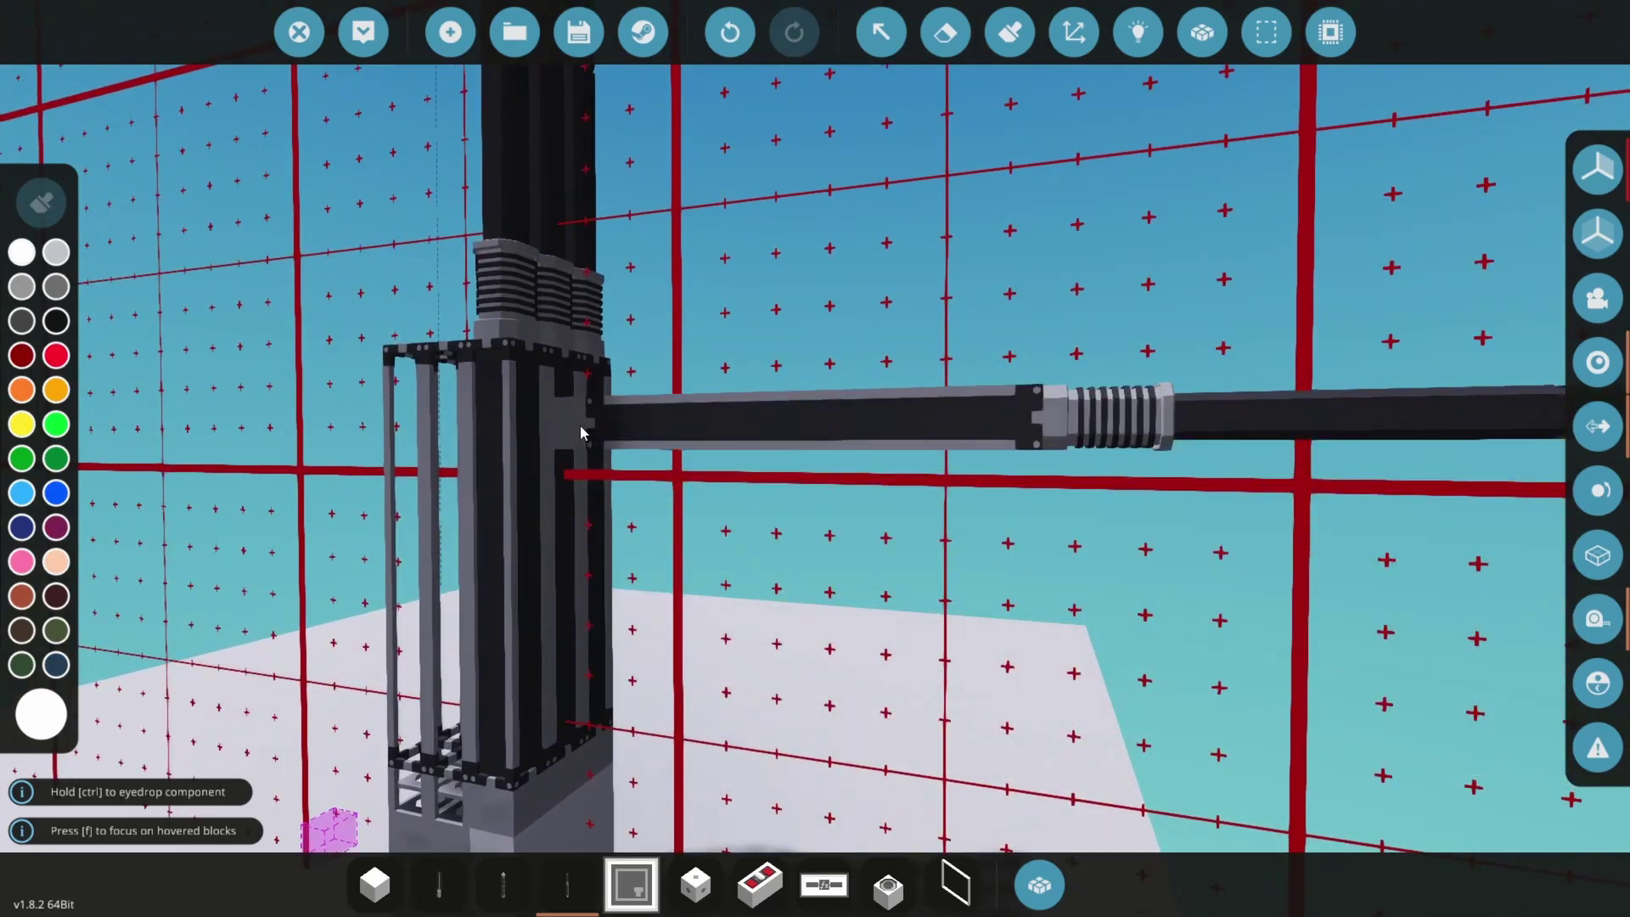
pyautogui.press('l')
pyautogui.press('k')
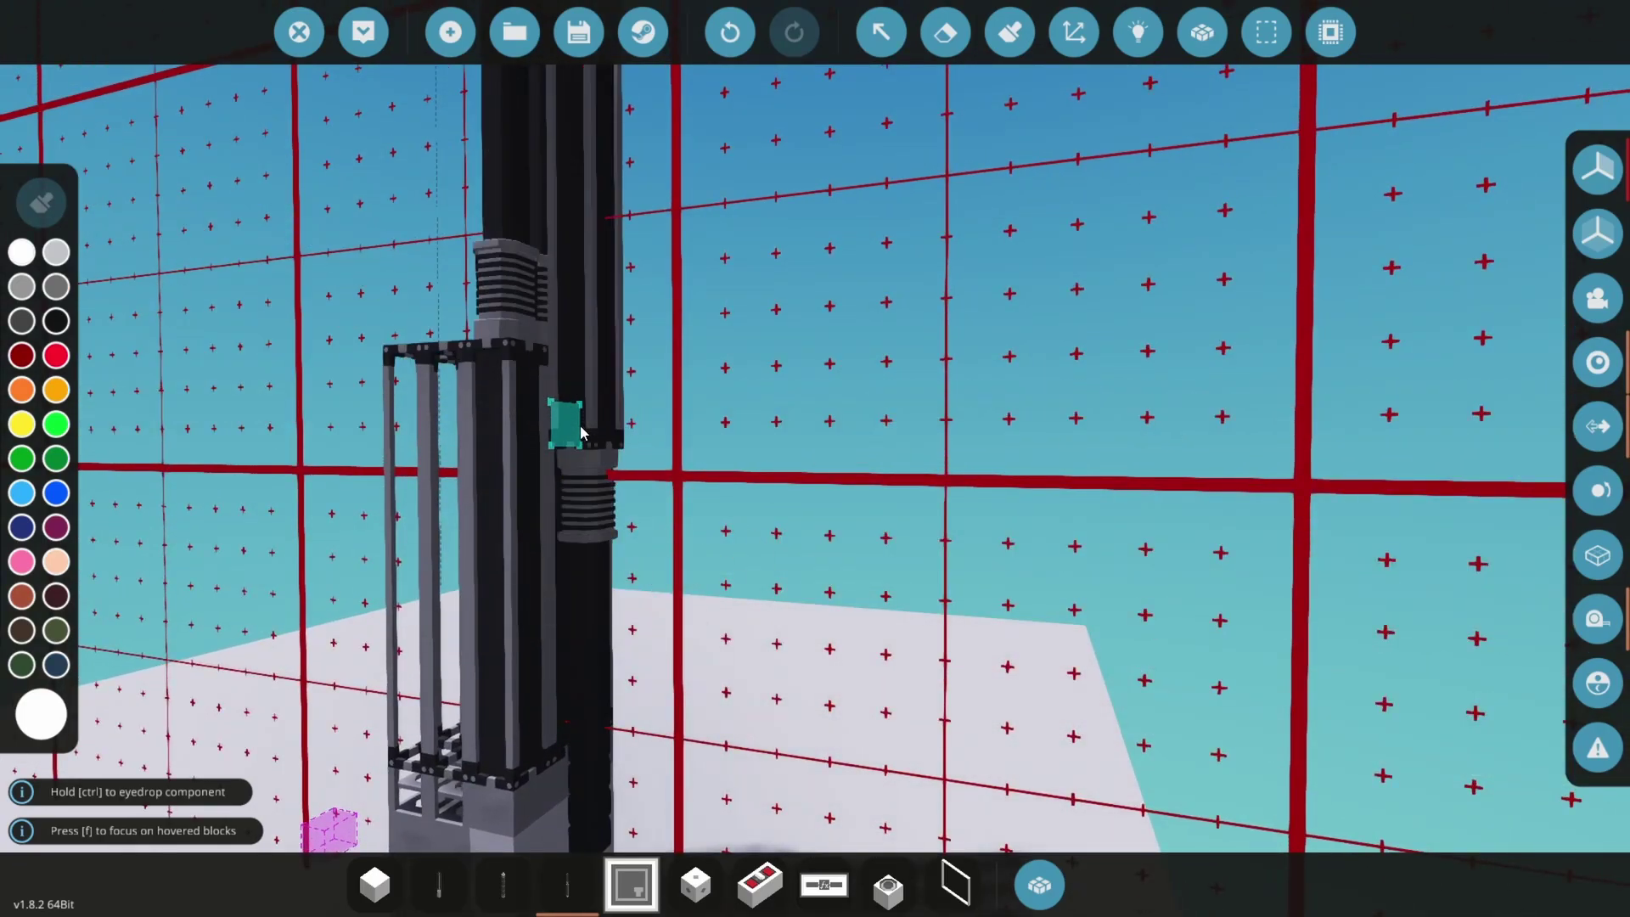
pyautogui.press('o')
pyautogui.press('o')
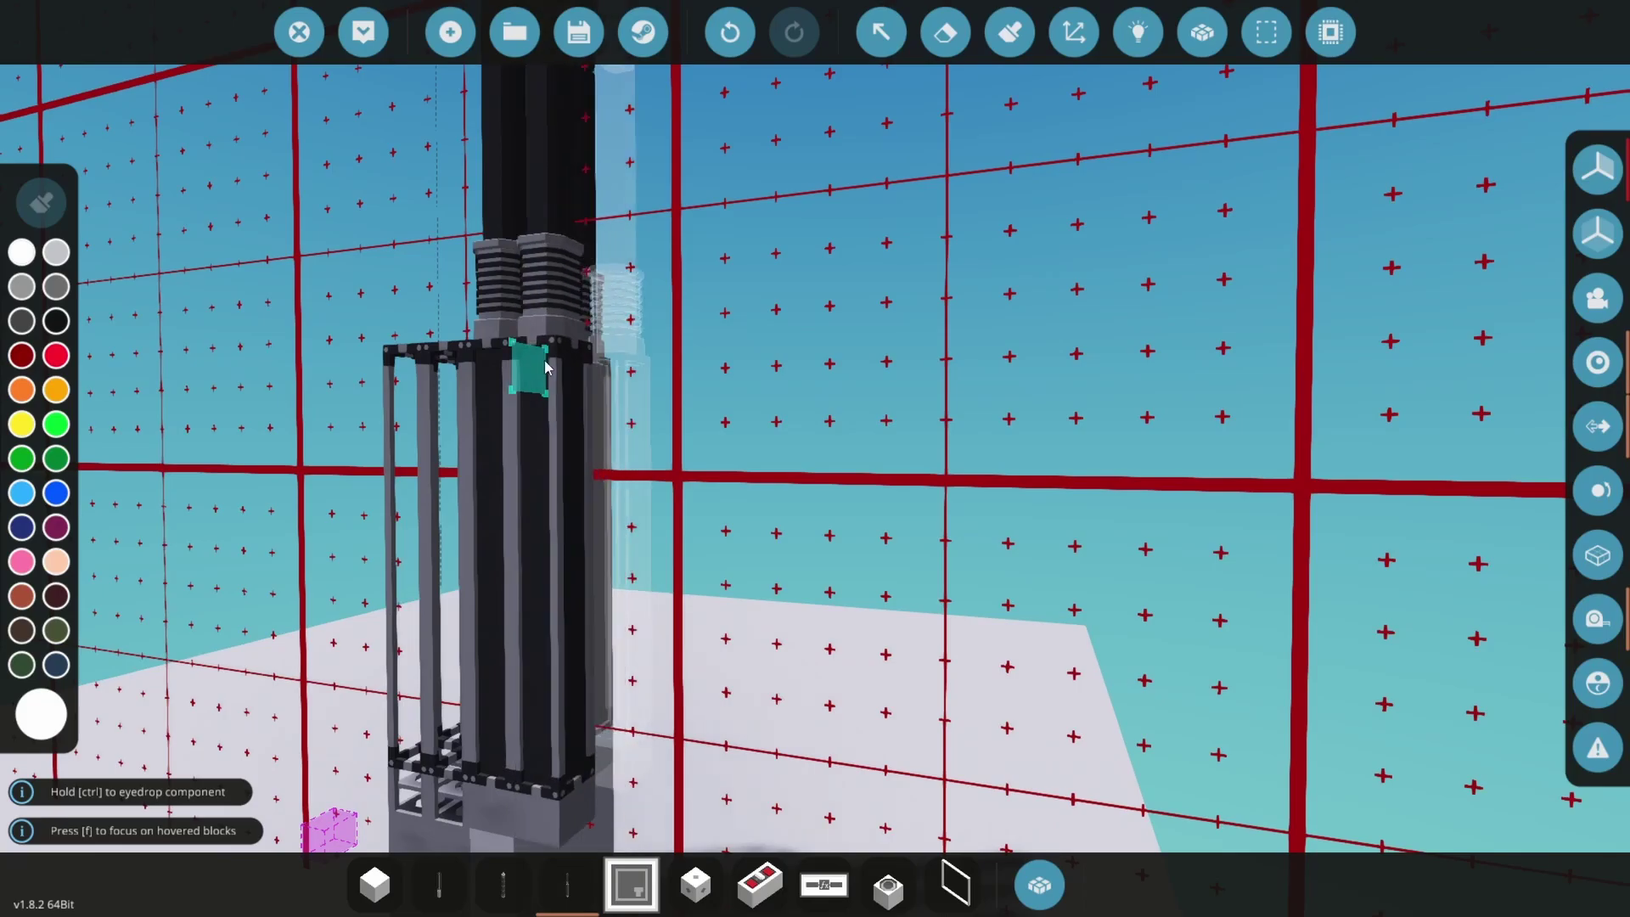
pyautogui.moveTo(613, 464); pyautogui.dragTo(738, 526)
# Build a tall vertical track beside the fuel assemblies, with a track base near its top carrying a block plate over the grid.
pyautogui.press('o')
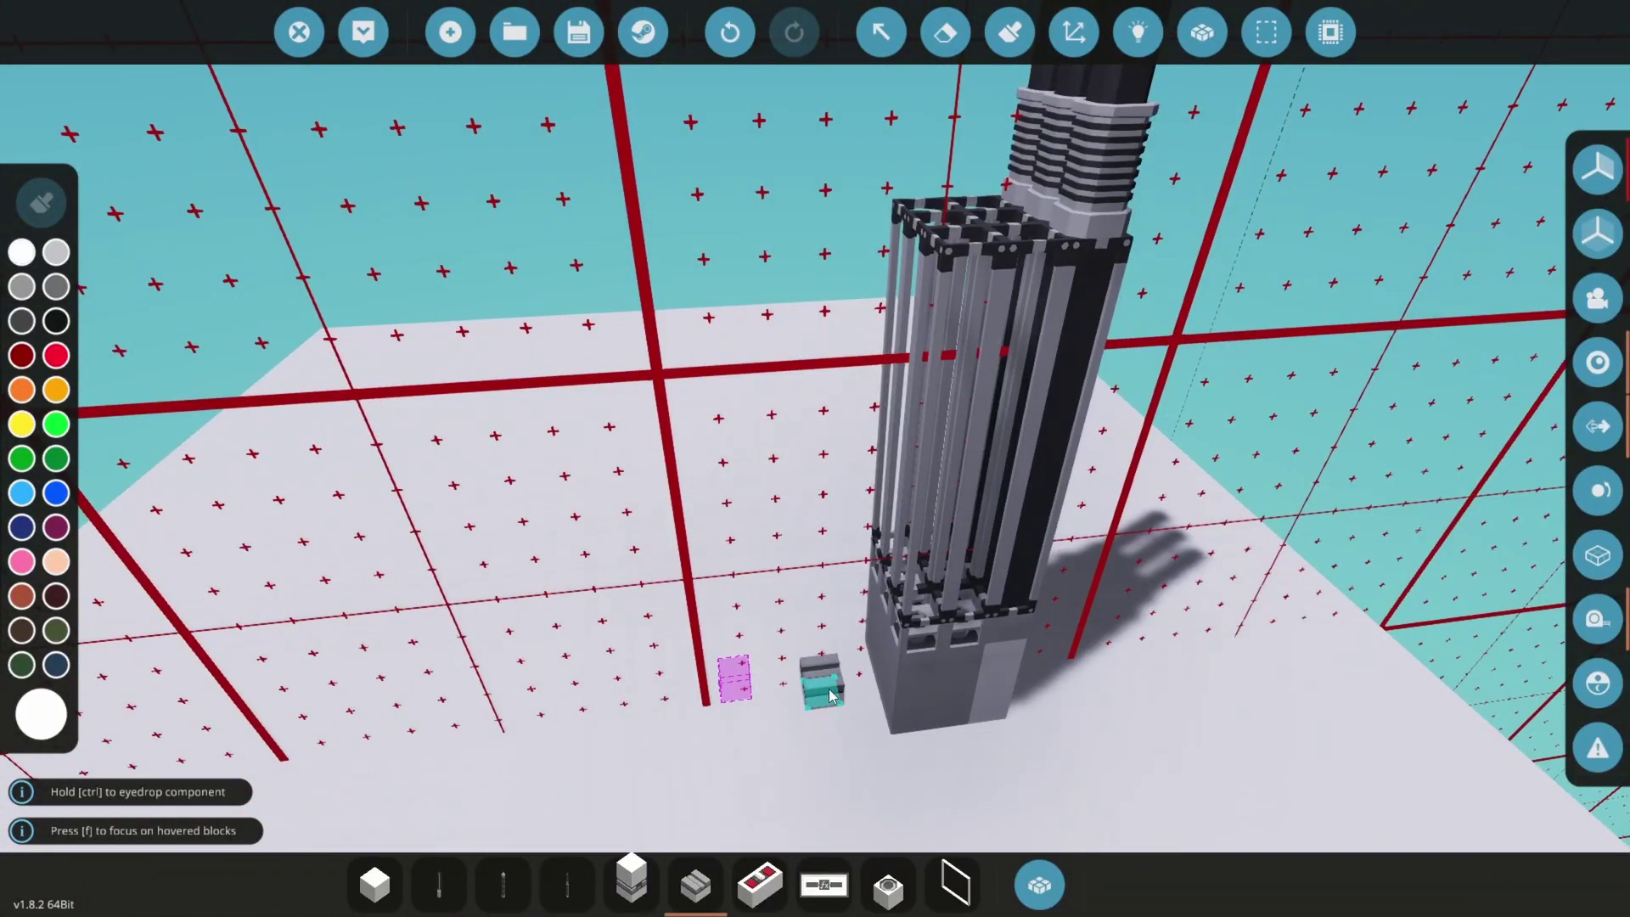
pyautogui.moveTo(830, 696); pyautogui.dragTo(798, 524)
pyautogui.moveTo(766, 172); pyautogui.dragTo(770, 170)
pyautogui.moveTo(790, 244); pyautogui.dragTo(857, 255)
pyautogui.click(632, 879)
pyautogui.moveTo(655, 814); pyautogui.dragTo(730, 722)
pyautogui.press('1')
pyautogui.click(771, 603)
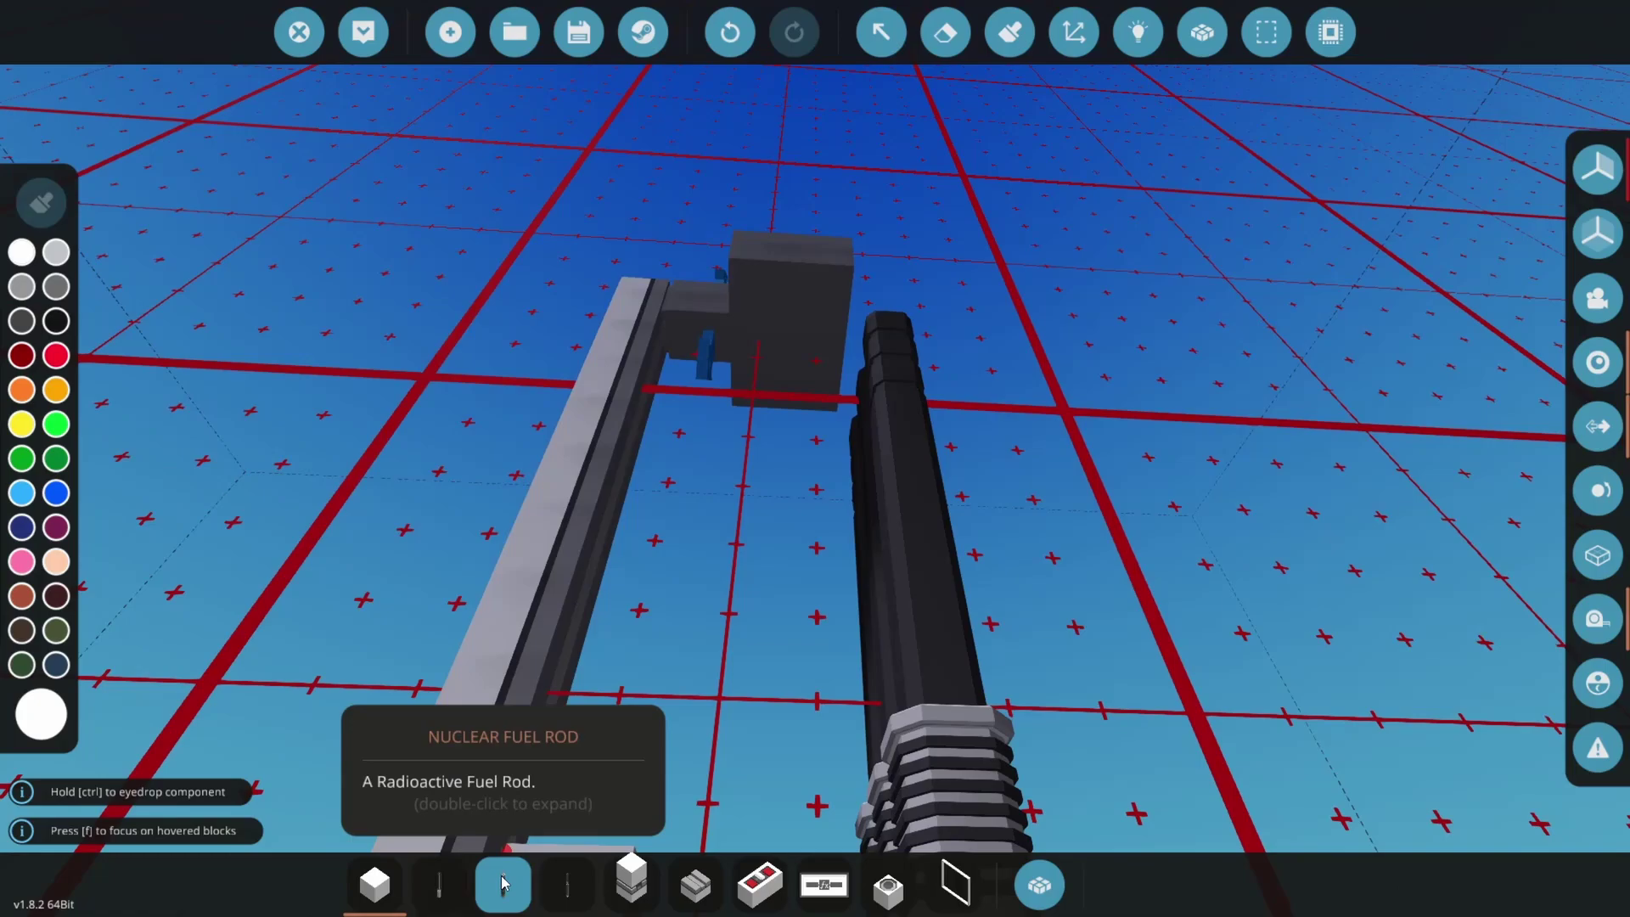
# Hang nuclear fuel rods from the underside of the block plate, each lined up over a fuel assembly.
pyautogui.click(504, 881)
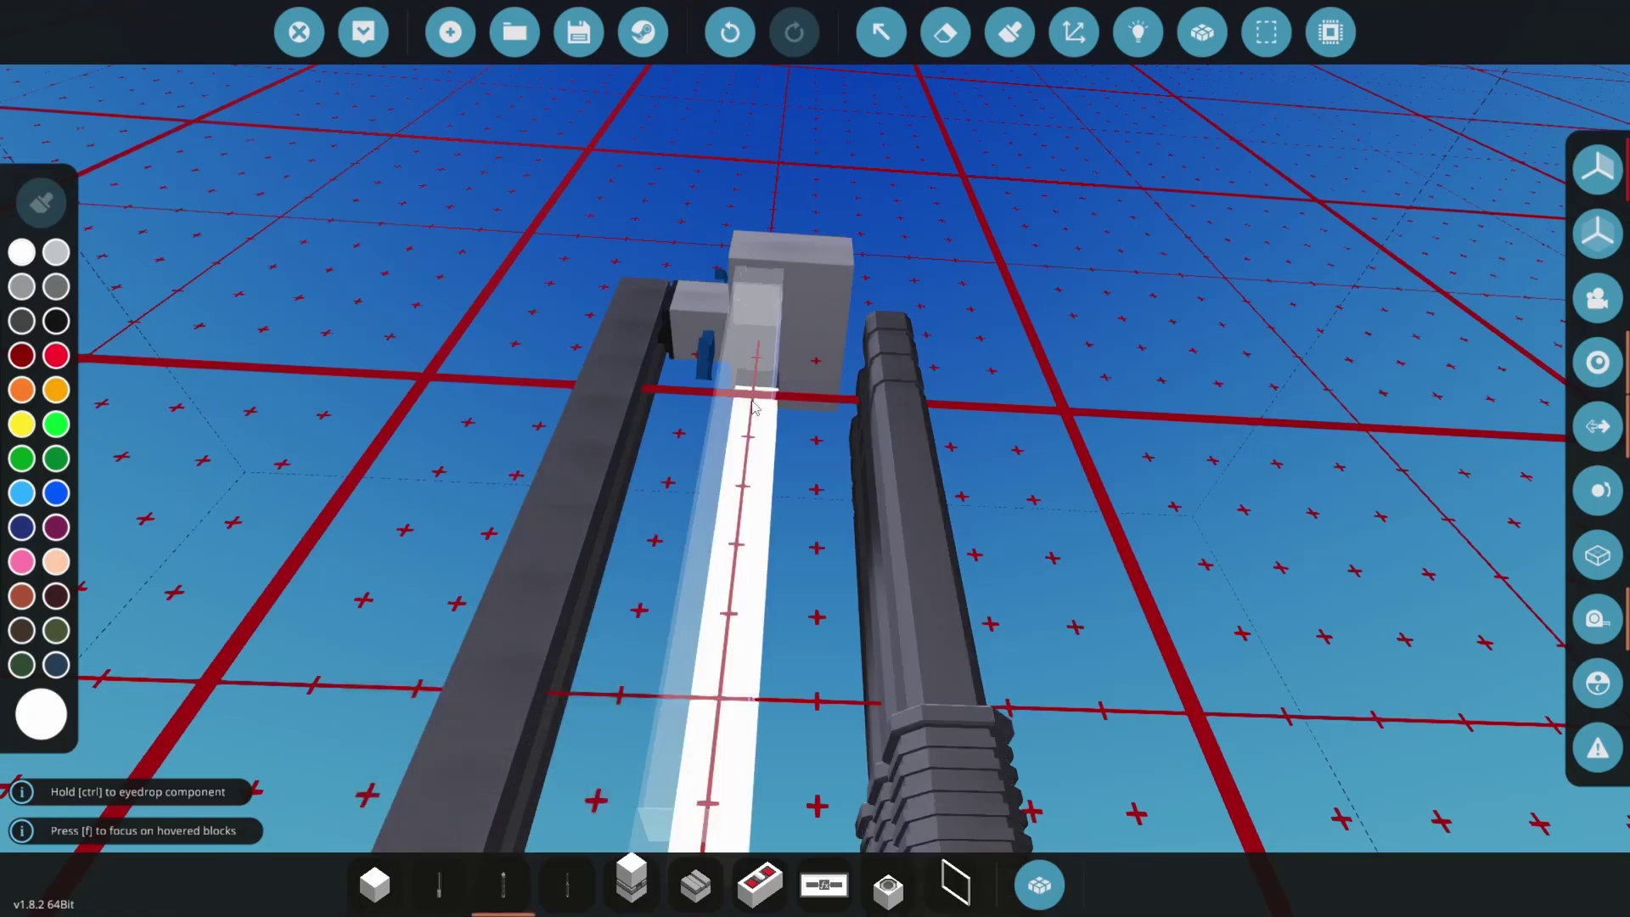
pyautogui.moveTo(752, 402); pyautogui.dragTo(789, 373)
pyautogui.moveTo(820, 293); pyautogui.dragTo(821, 261)
pyautogui.scroll(2, 823, 254)
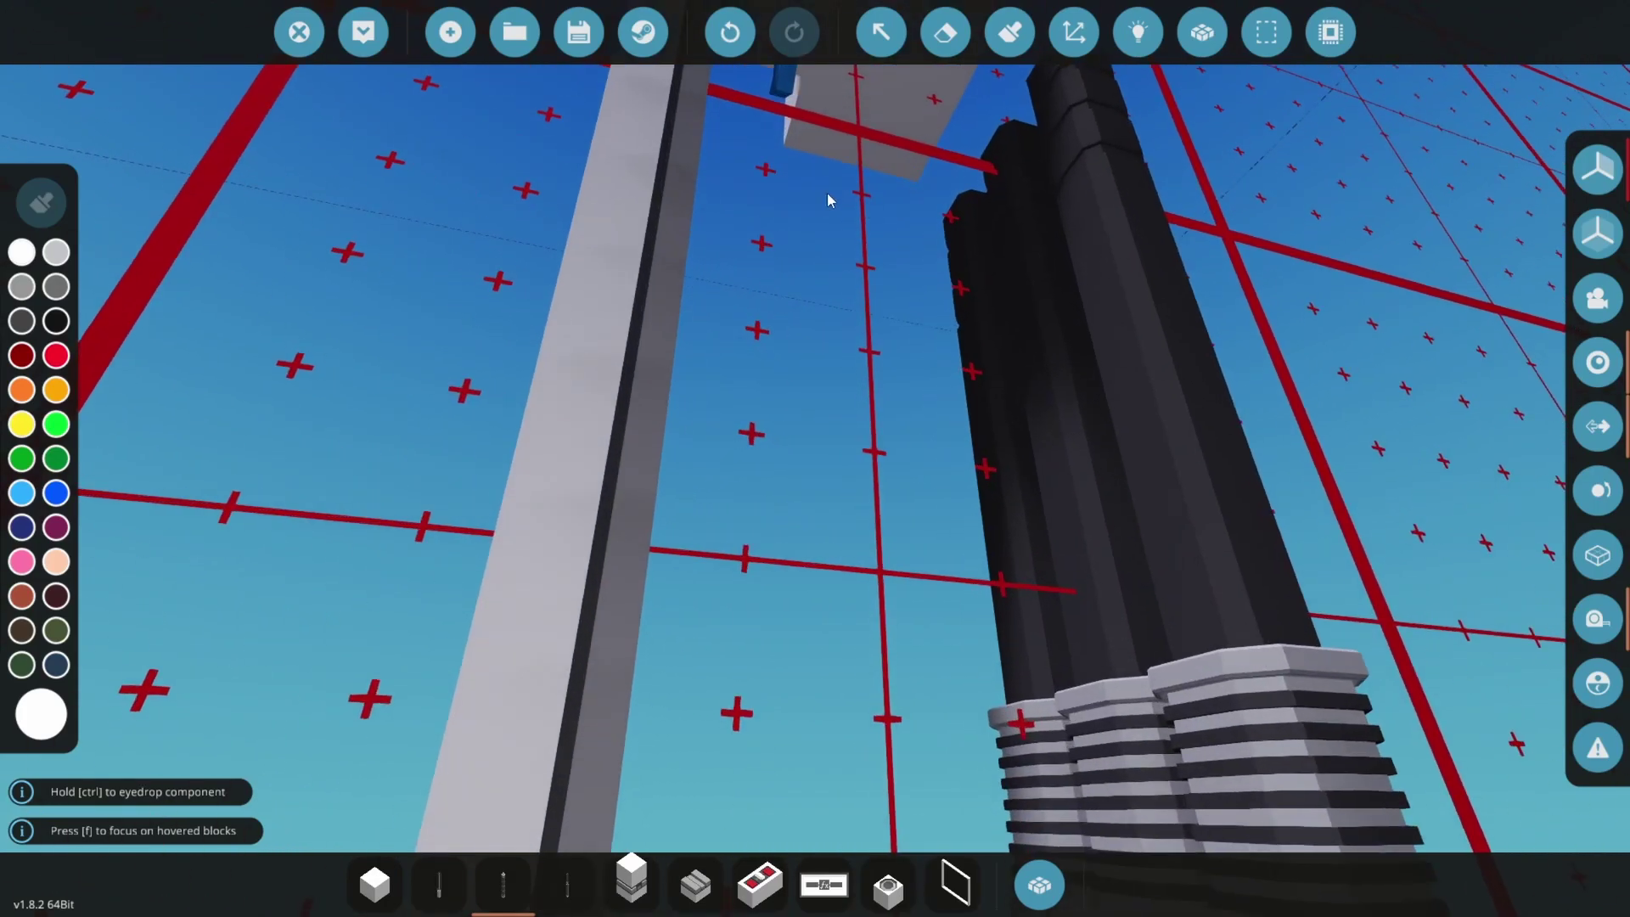
# Build a full-height block wall along the outside of the vertical track.
pyautogui.scroll(-1, 828, 197)
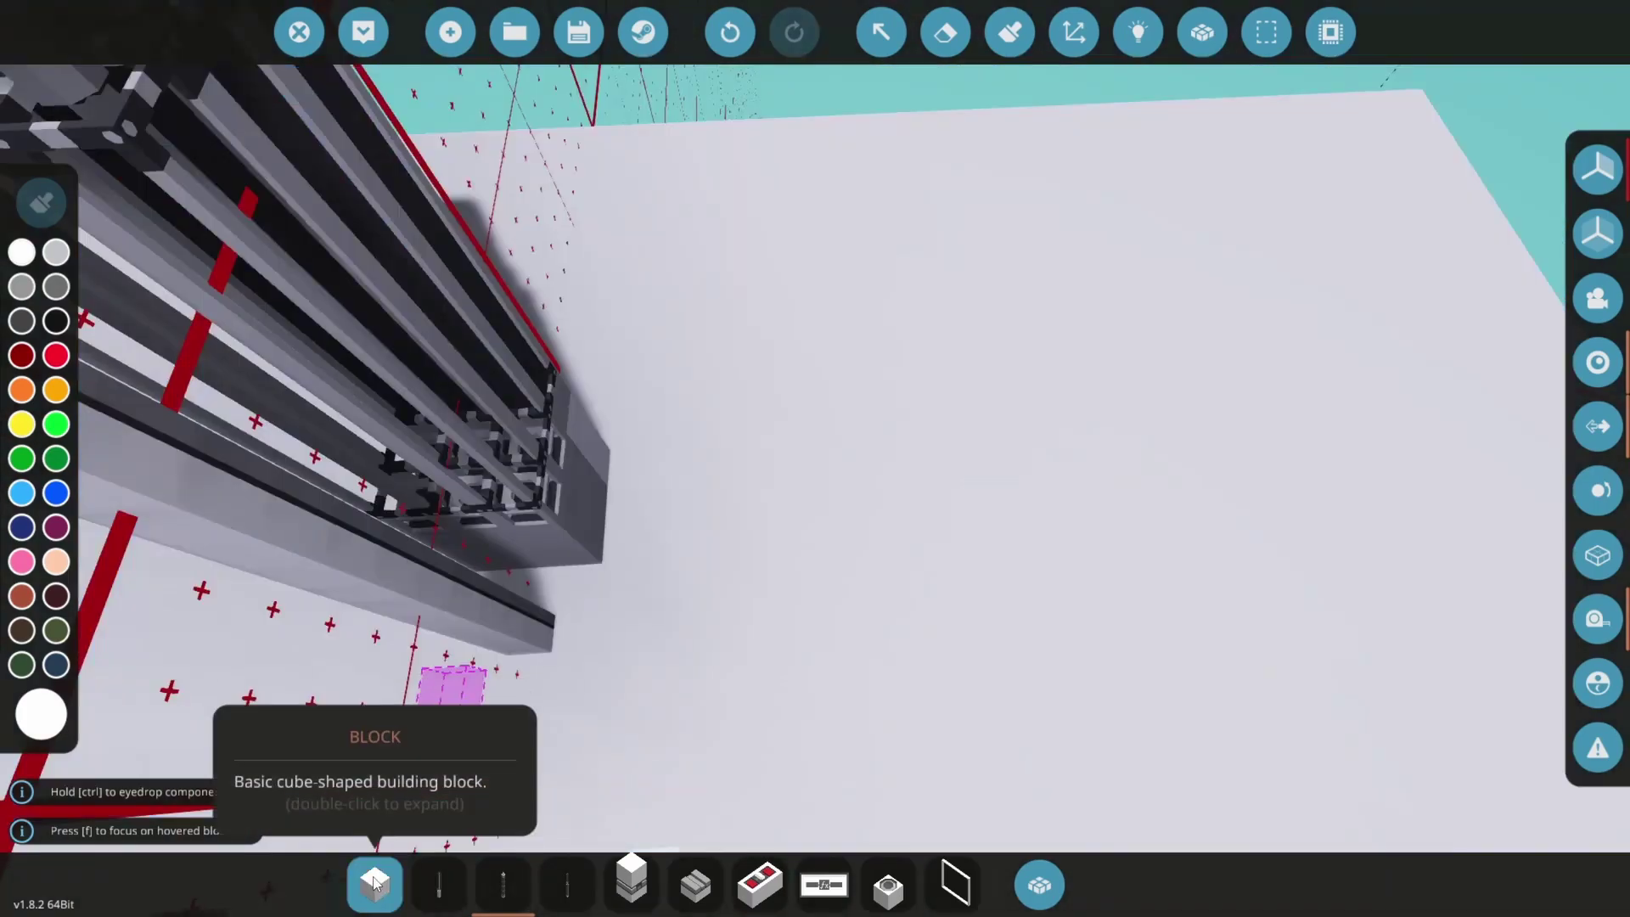
pyautogui.click(375, 884)
pyautogui.press('a')
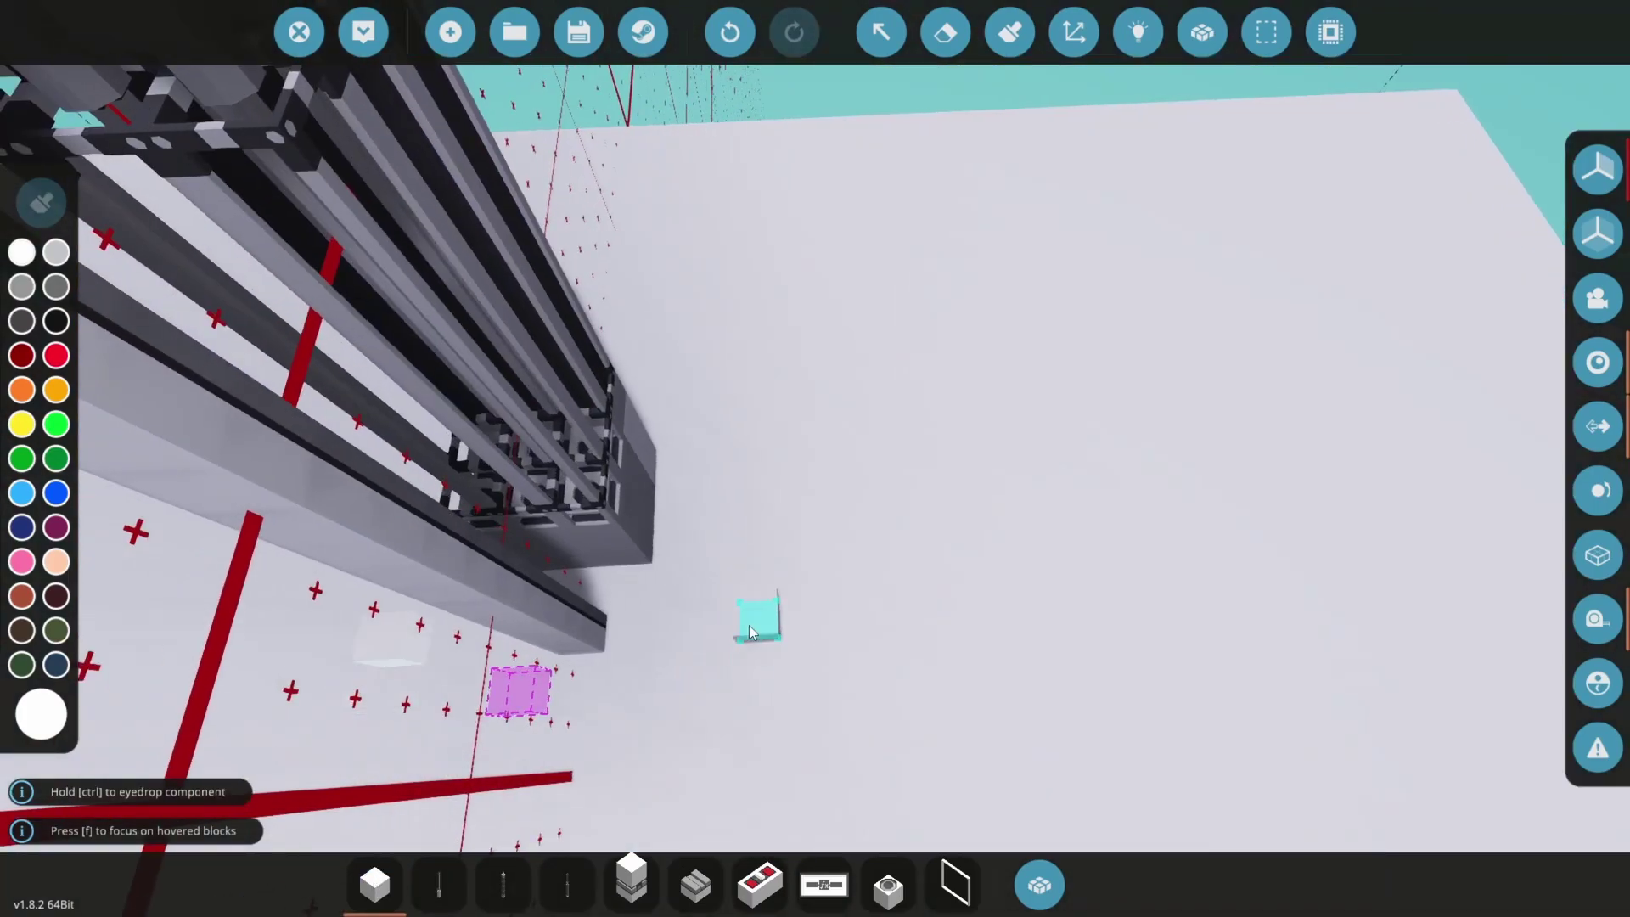
pyautogui.moveTo(732, 625); pyautogui.dragTo(649, 266)
pyautogui.press('w')
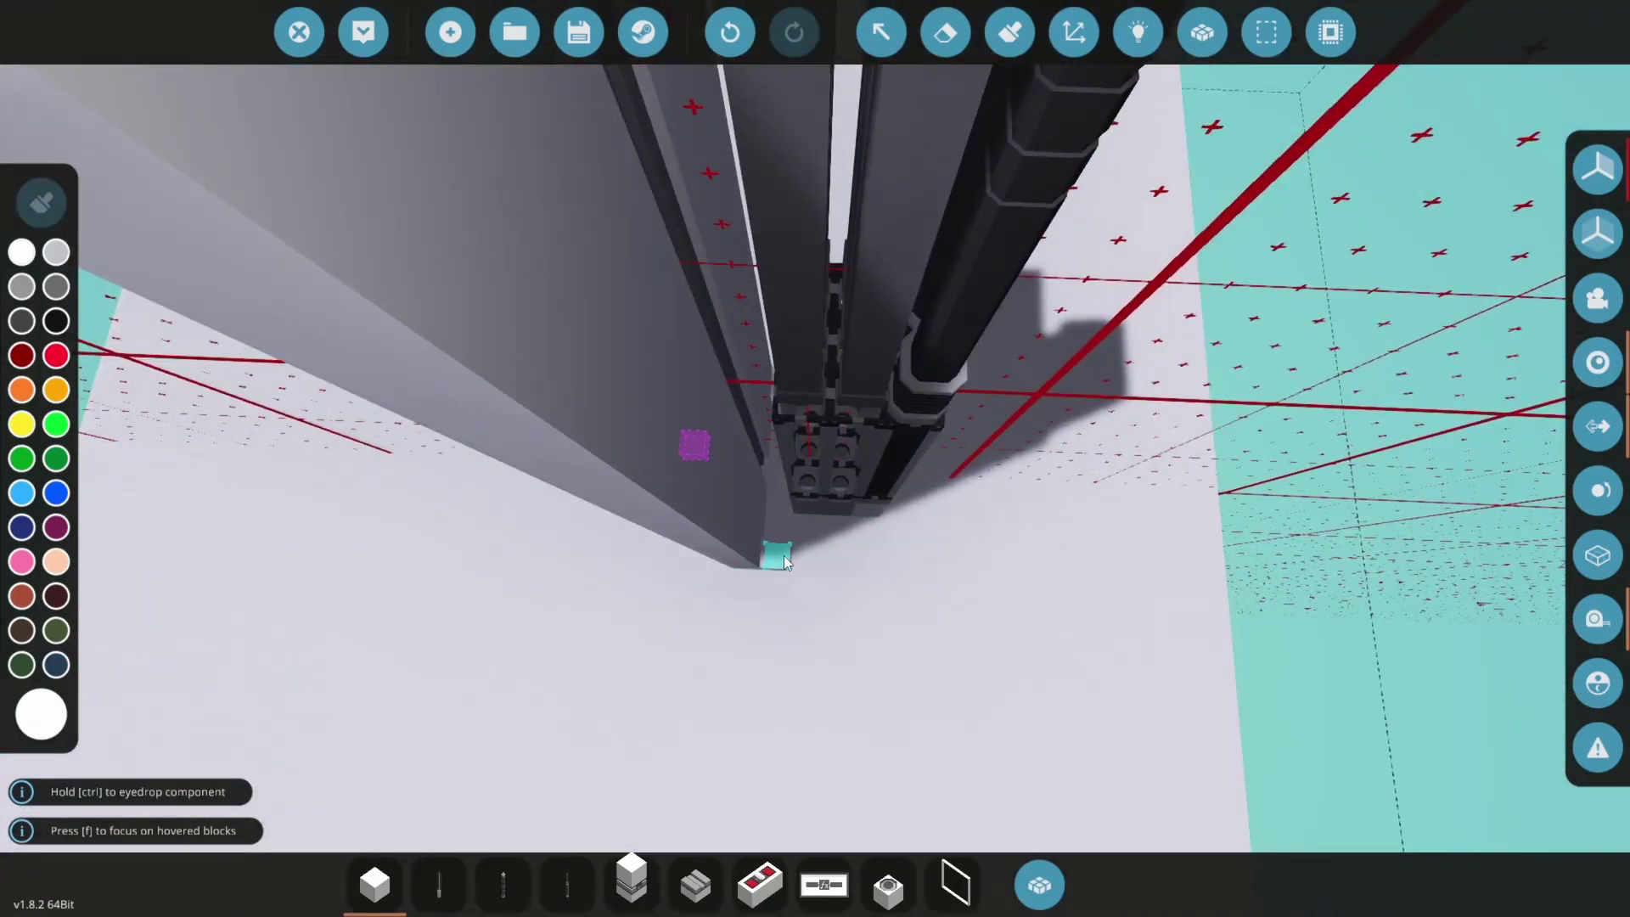
pyautogui.press('s')
pyautogui.moveTo(785, 562); pyautogui.dragTo(680, 379)
pyautogui.press('w')
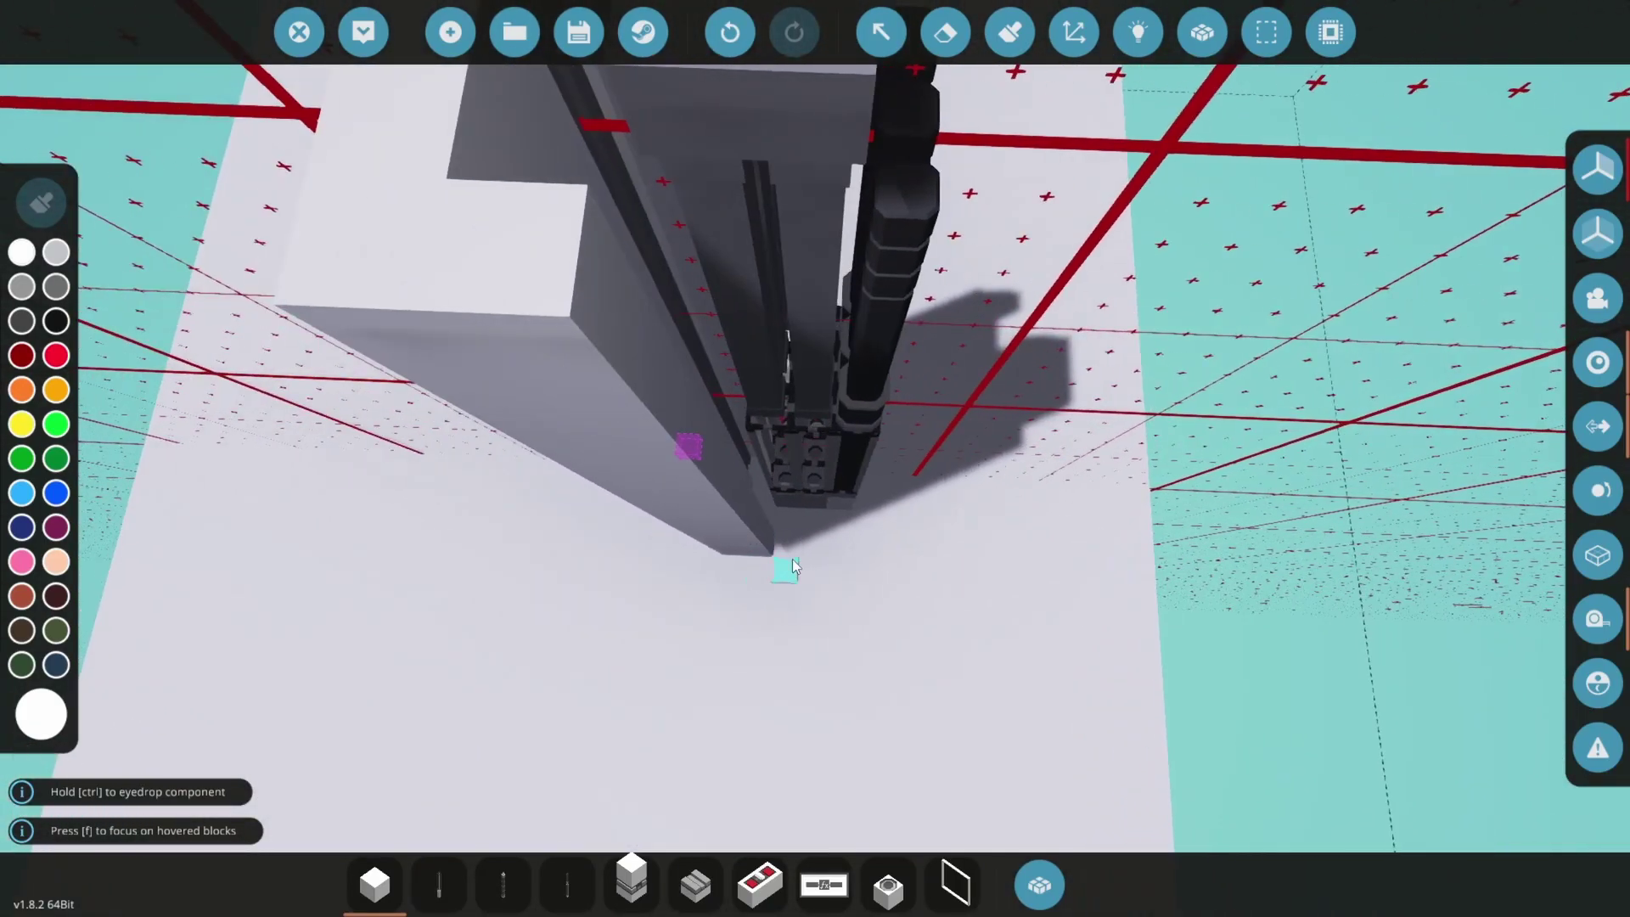
pyautogui.moveTo(847, 550); pyautogui.dragTo(844, 548)
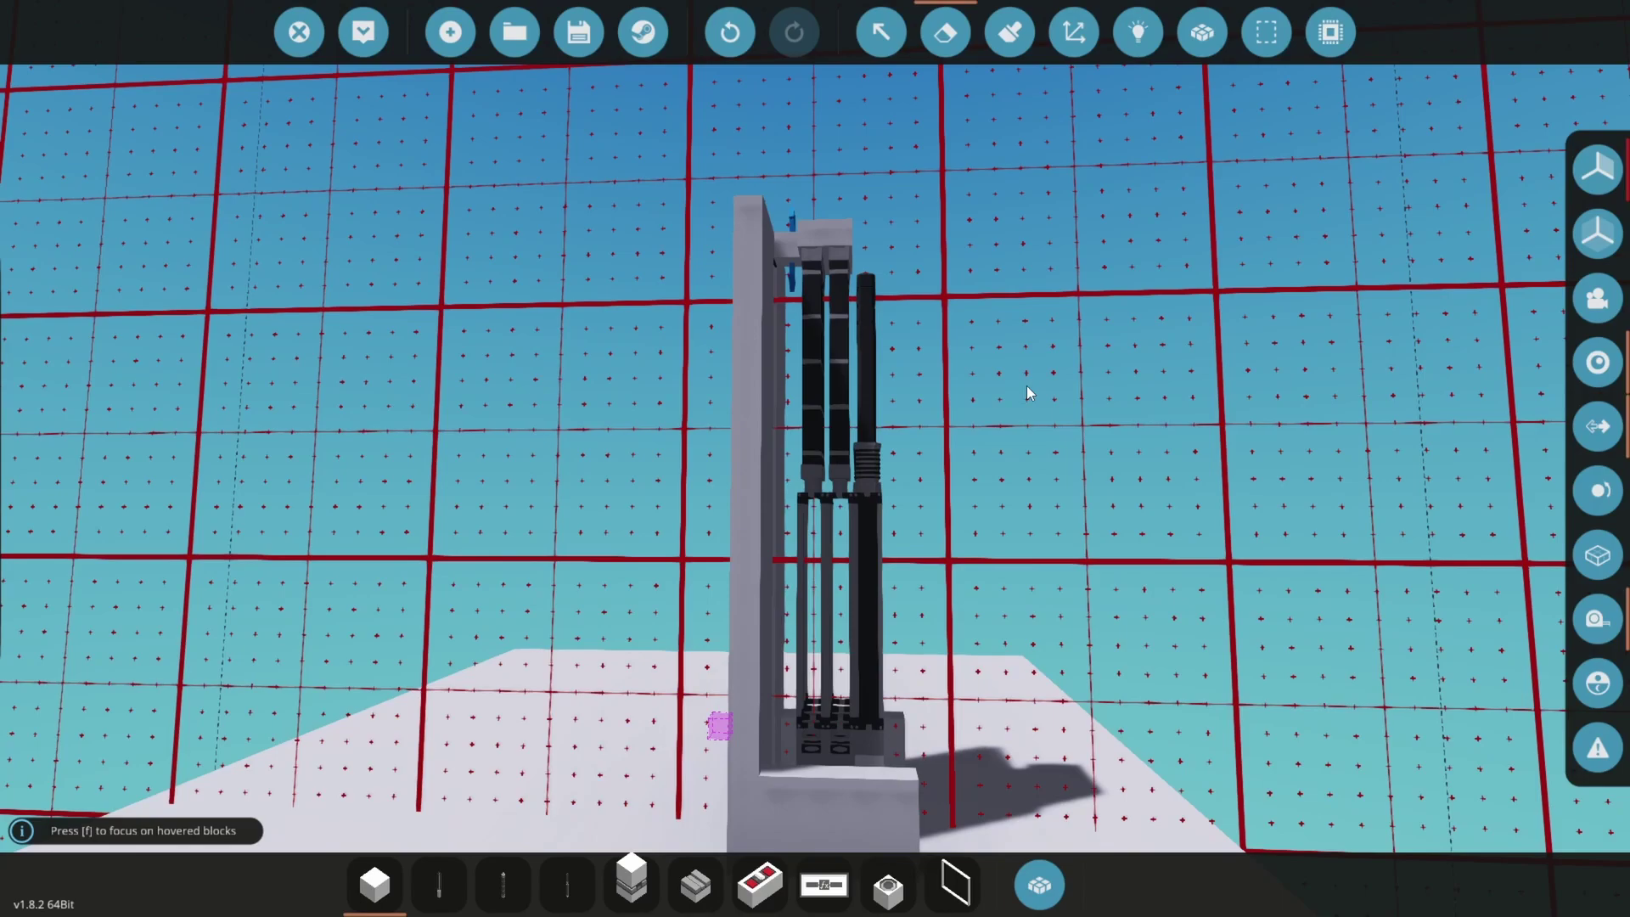
# Extend the block housing around the core with an opposite full-height wall, leaving a vertical opening at the front.
pyautogui.moveTo(1023, 416); pyautogui.dragTo(925, 509)
pyautogui.scroll(3, 732, 669)
pyautogui.click(375, 884)
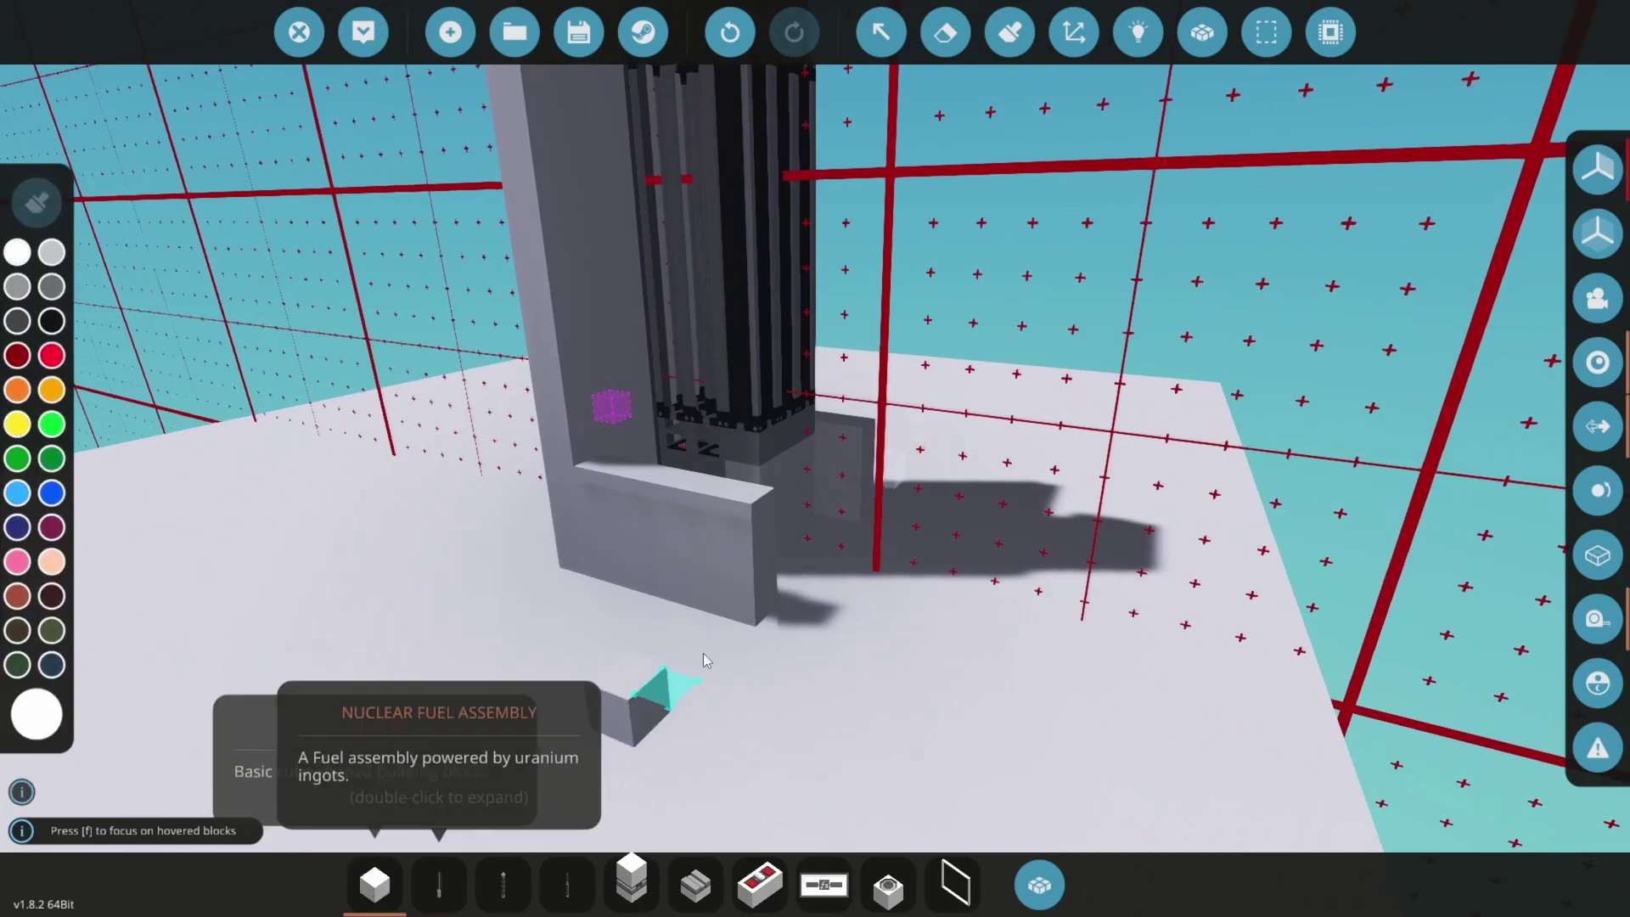
pyautogui.click(769, 600)
pyautogui.moveTo(811, 764); pyautogui.dragTo(960, 172)
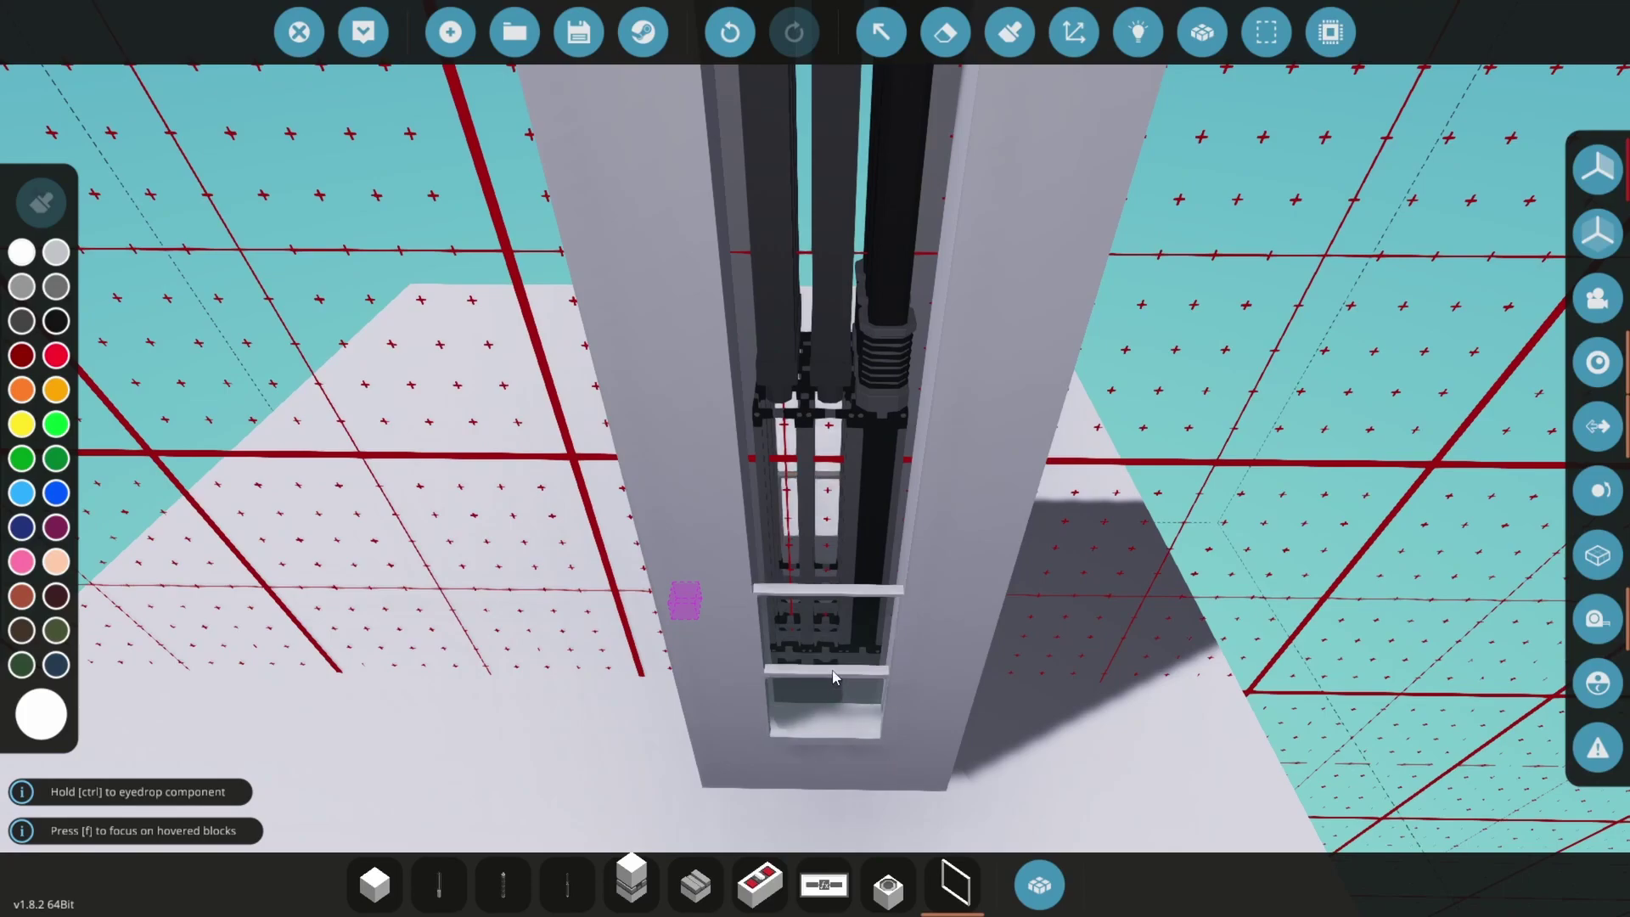
# Fill the housing's front opening with stacked windows and close the top with blocks.
pyautogui.click(829, 579)
pyautogui.click(833, 472)
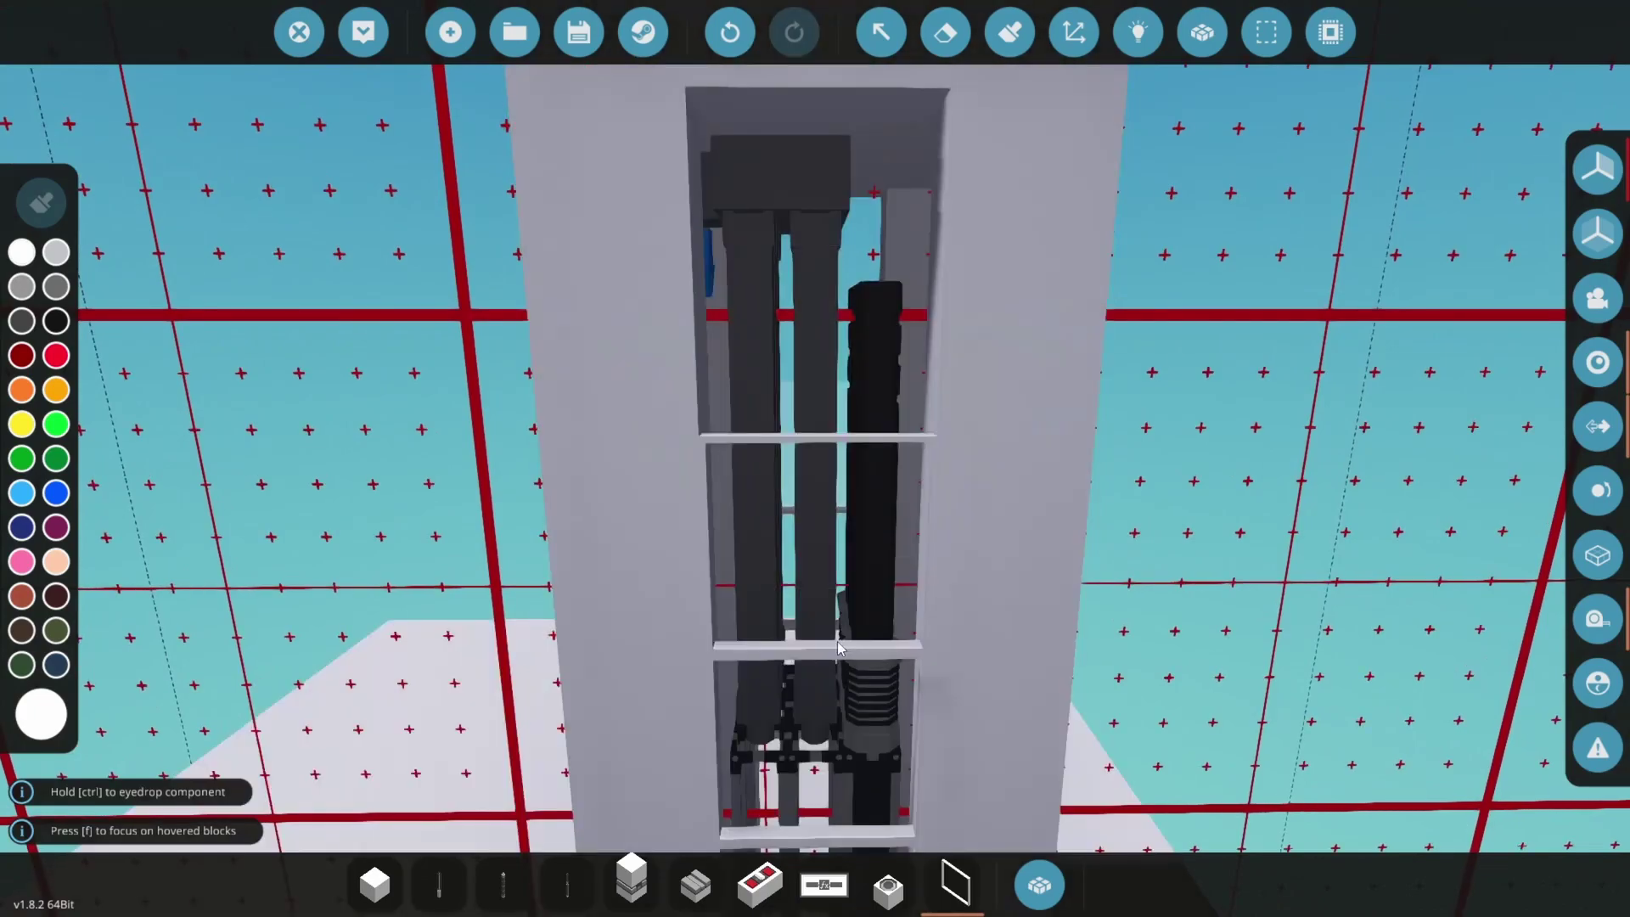
pyautogui.click(836, 648)
pyautogui.click(834, 438)
pyautogui.press('1')
pyautogui.moveTo(728, 115); pyautogui.dragTo(885, 114)
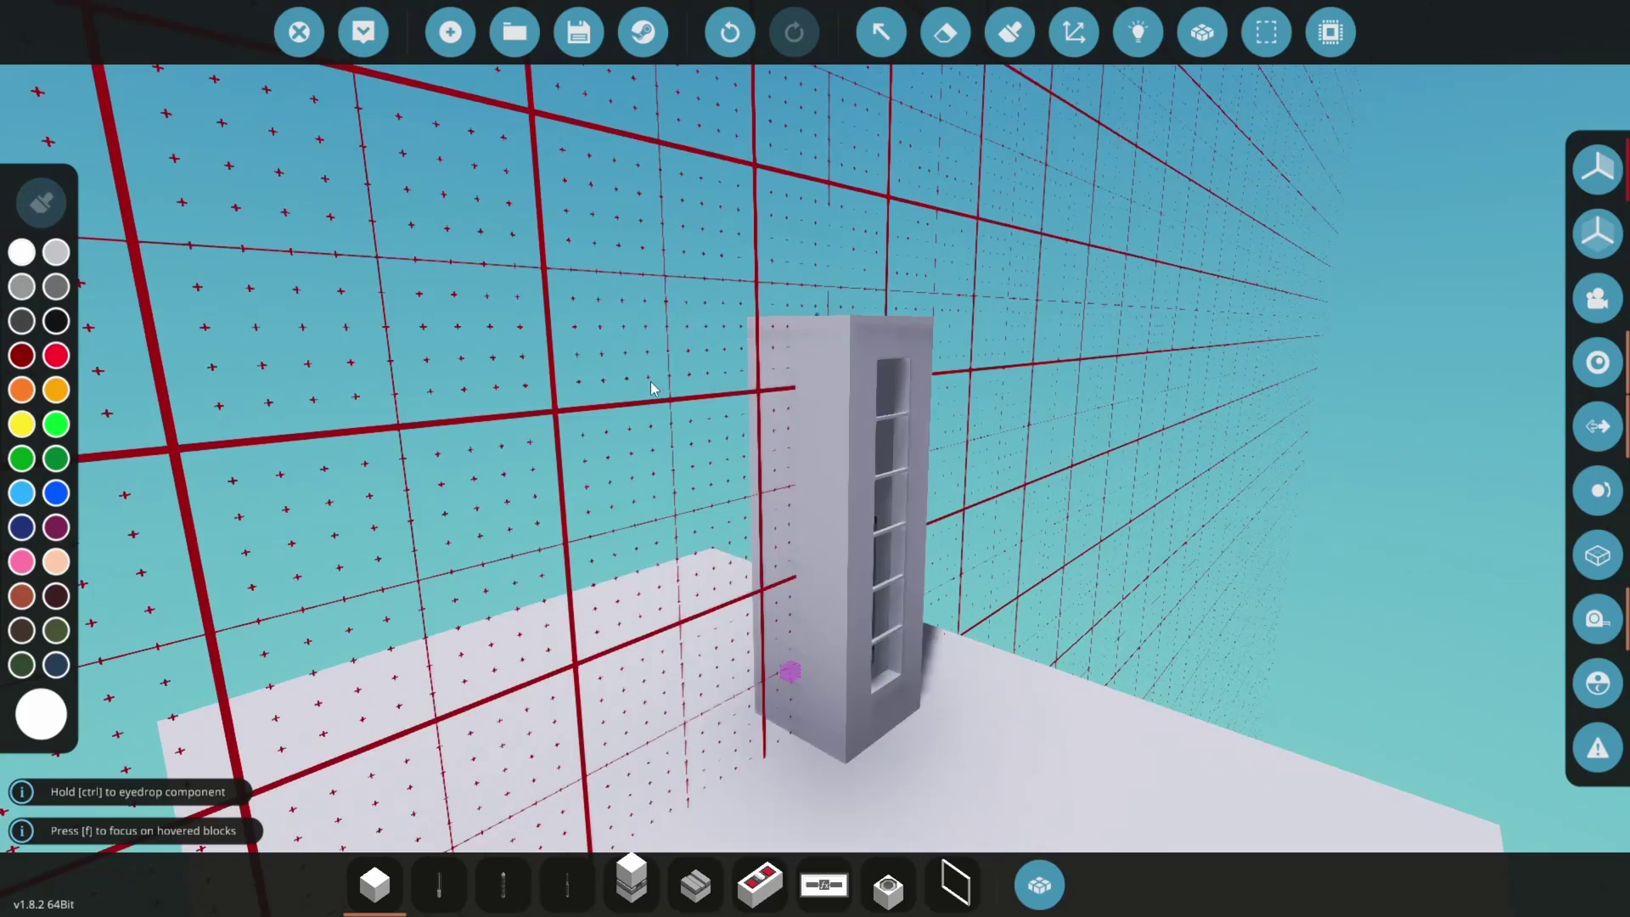
# Place a vertical throttle lever on the outer side wall of the housing near its base.
pyautogui.press('w')
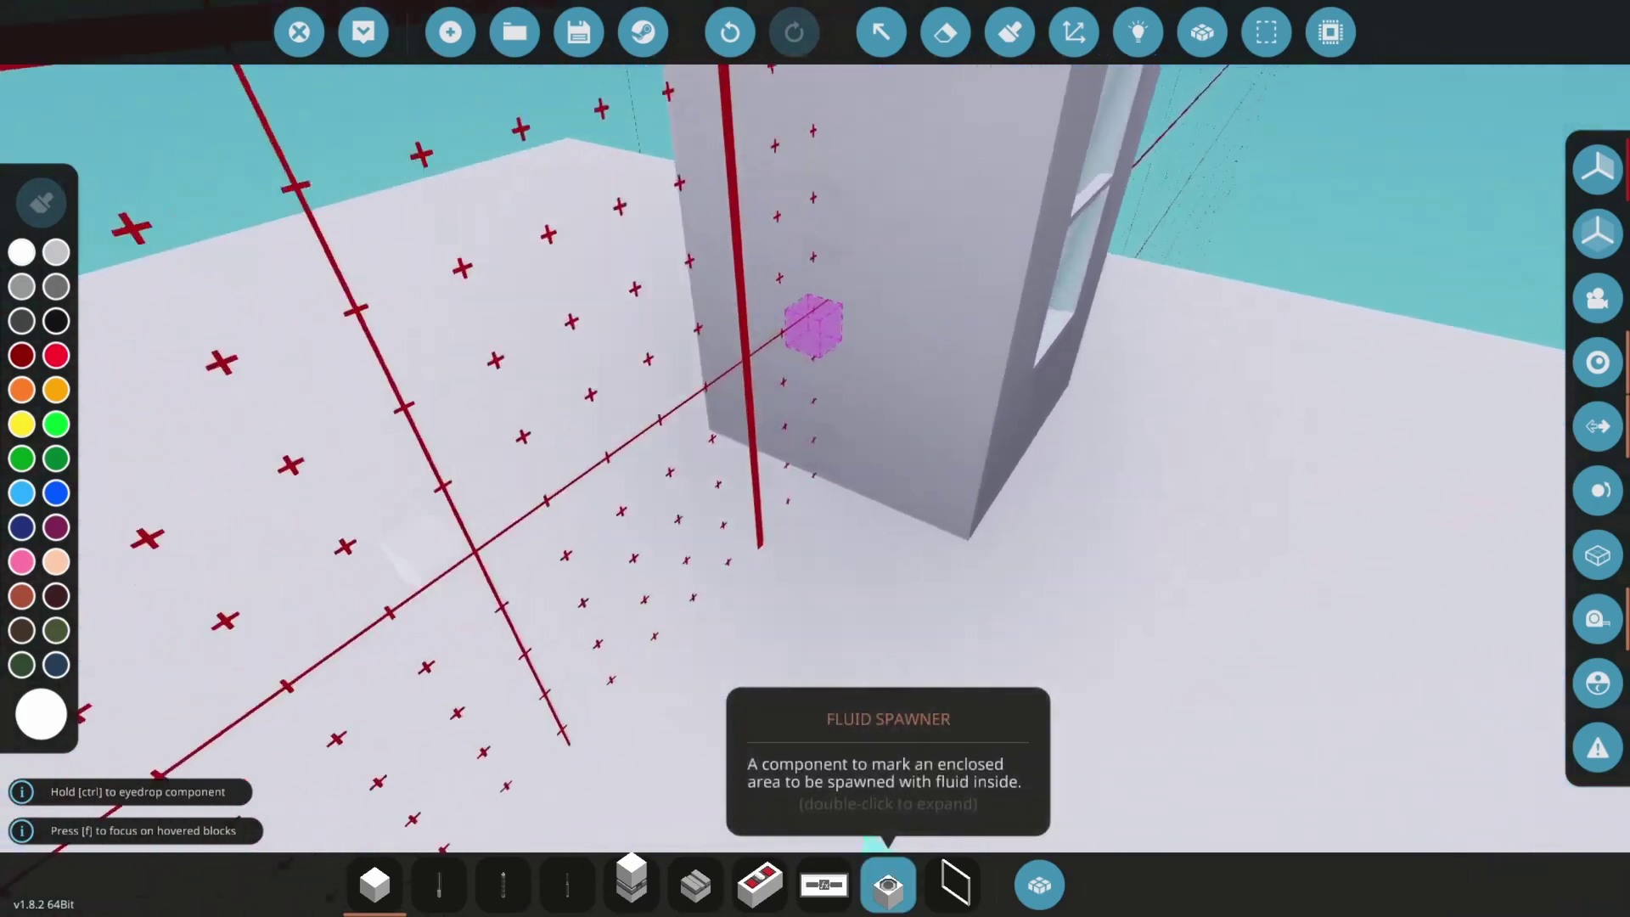
pyautogui.press('s')
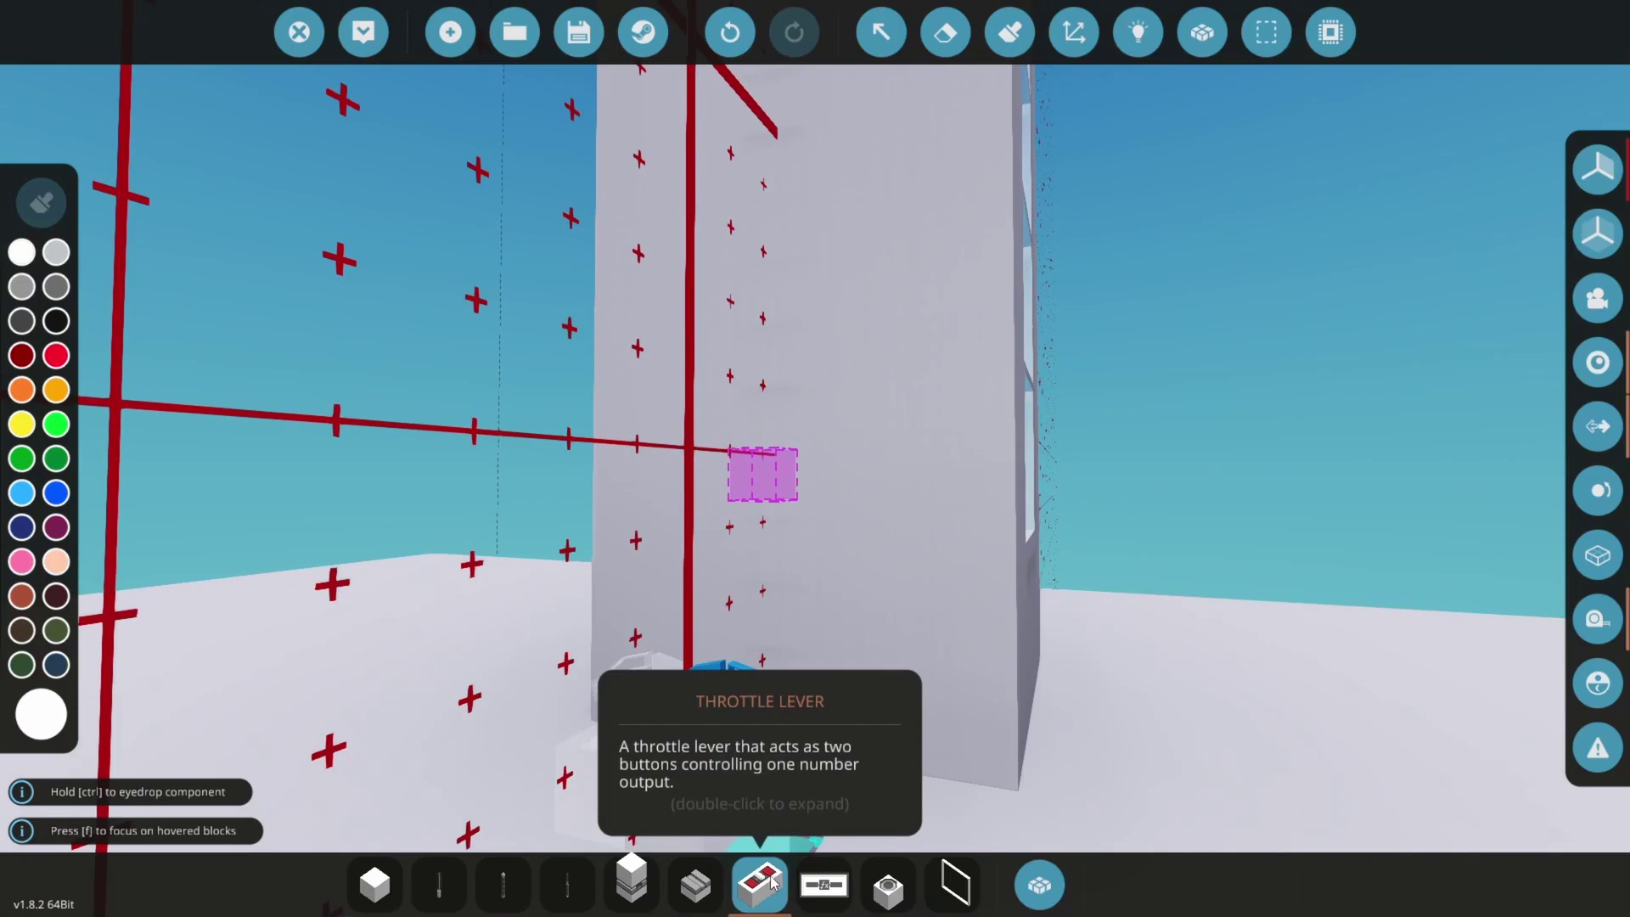
pyautogui.press('k')
pyautogui.press('k')
pyautogui.press('k')
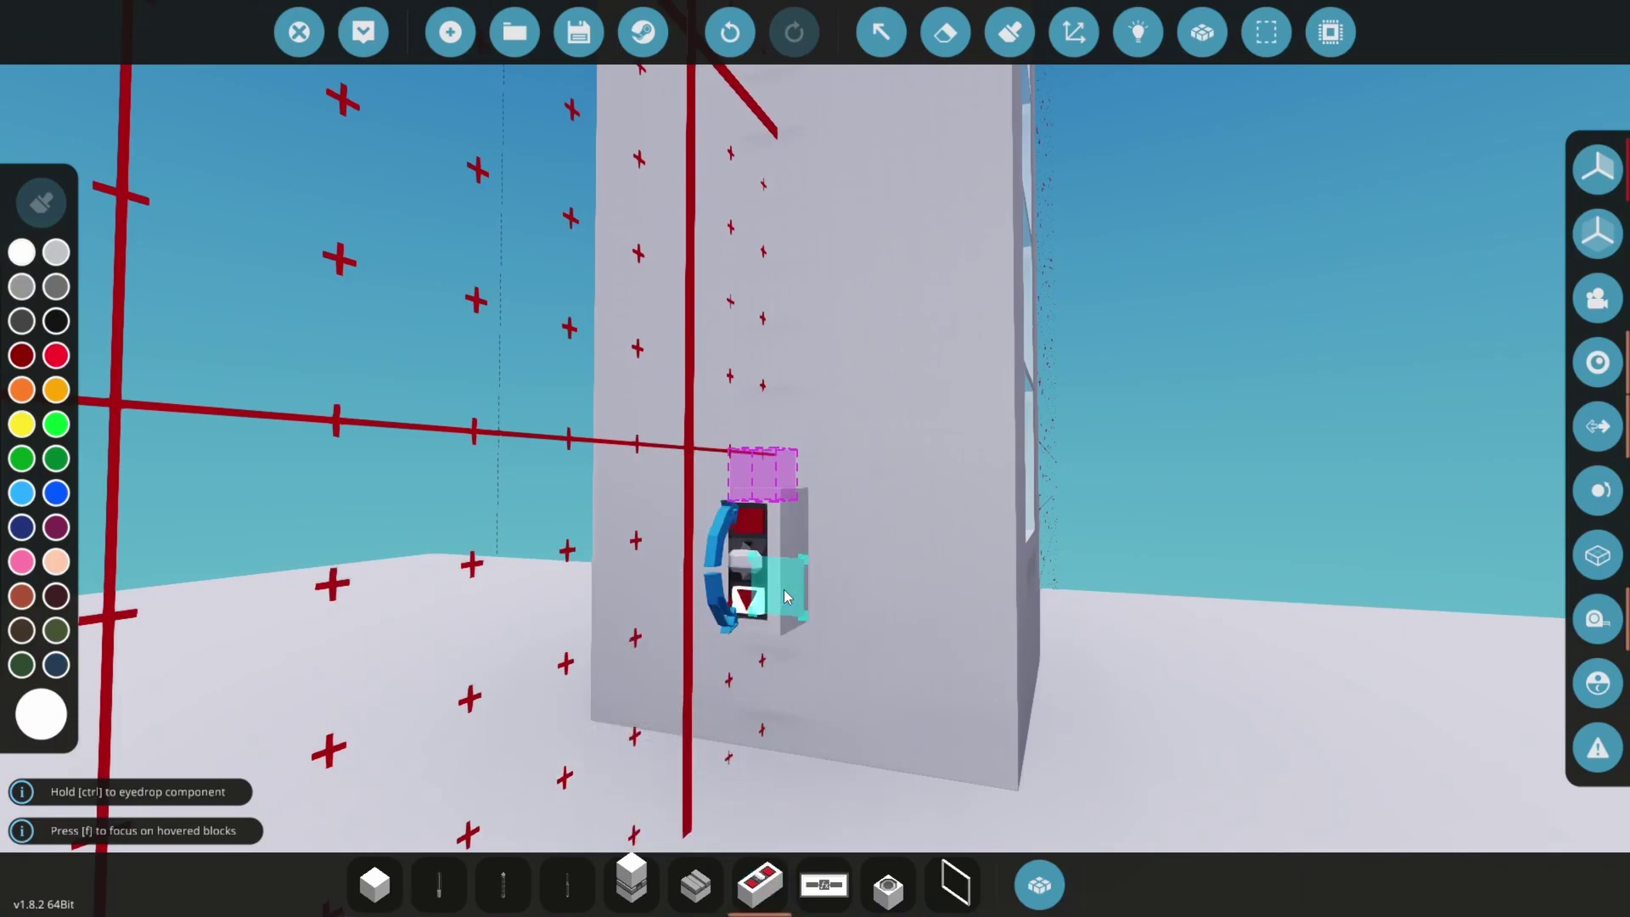
# Connect the throttle lever's number output to the track that moves the fuel rods.
pyautogui.click(1138, 32)
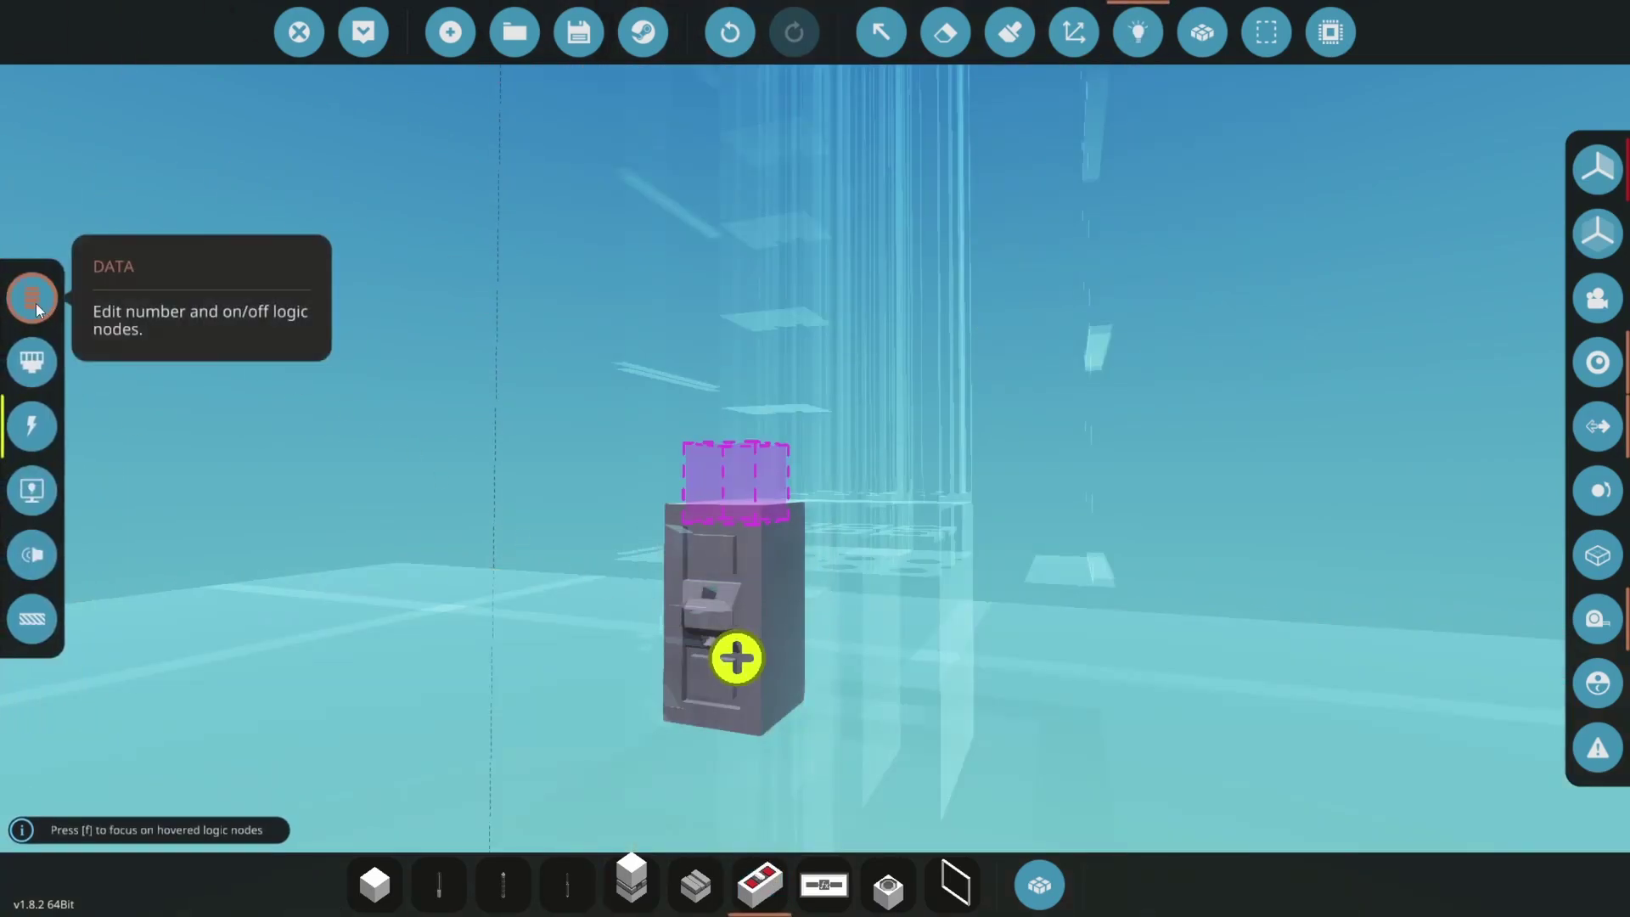
pyautogui.click(36, 310)
pyautogui.moveTo(735, 658); pyautogui.dragTo(687, 325)
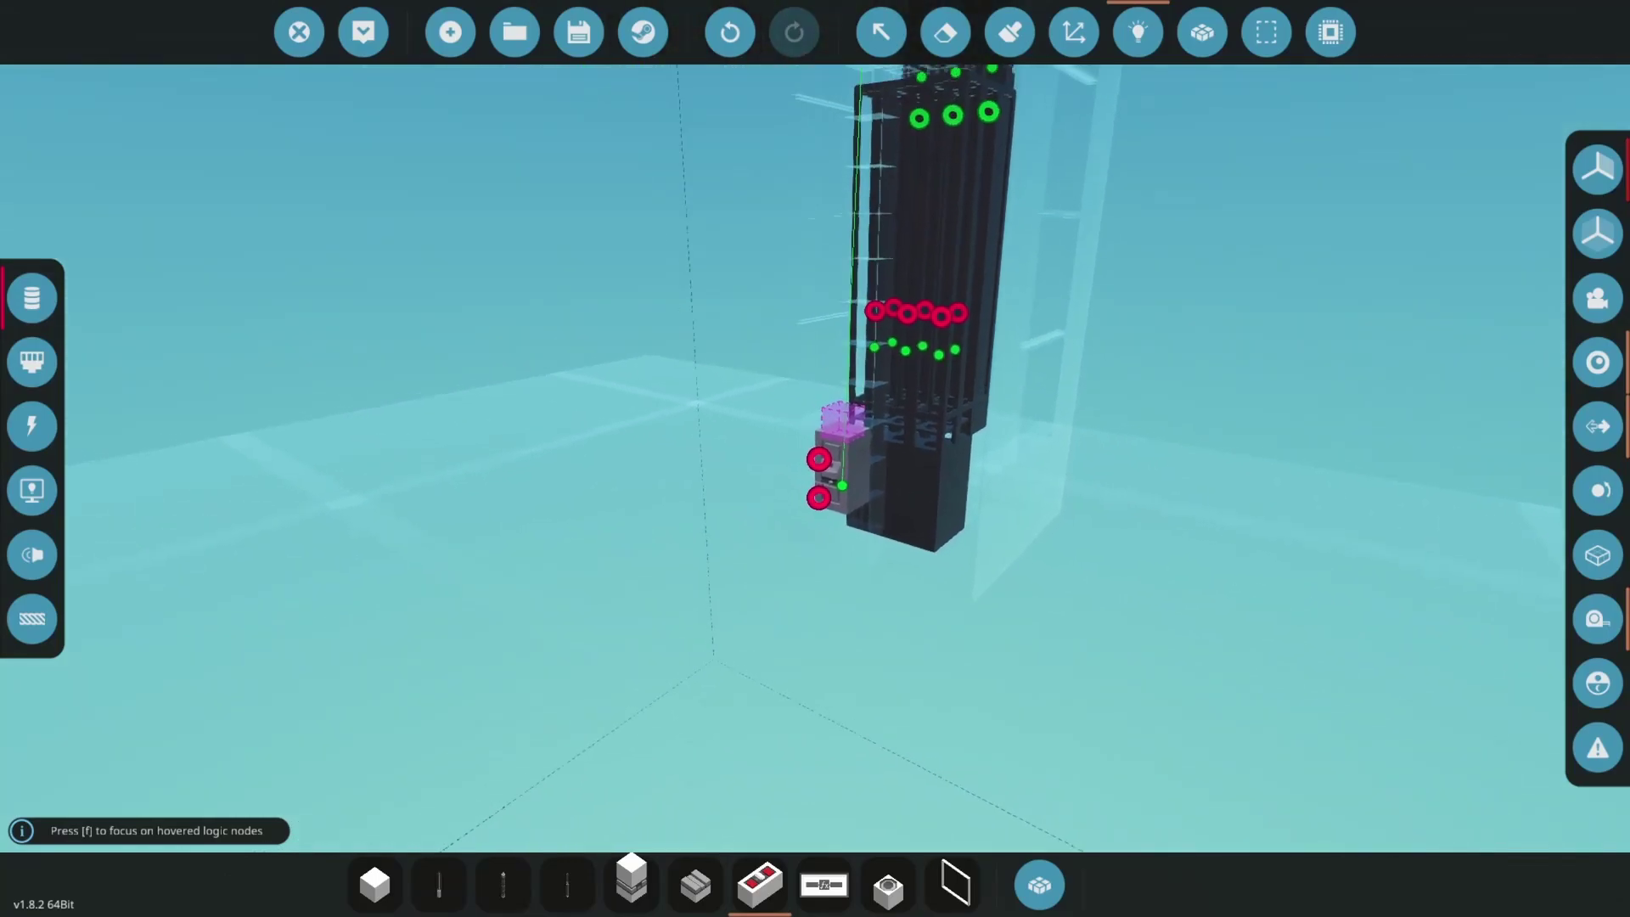
pyautogui.click(1134, 36)
pyautogui.scroll(-3, 798, 637)
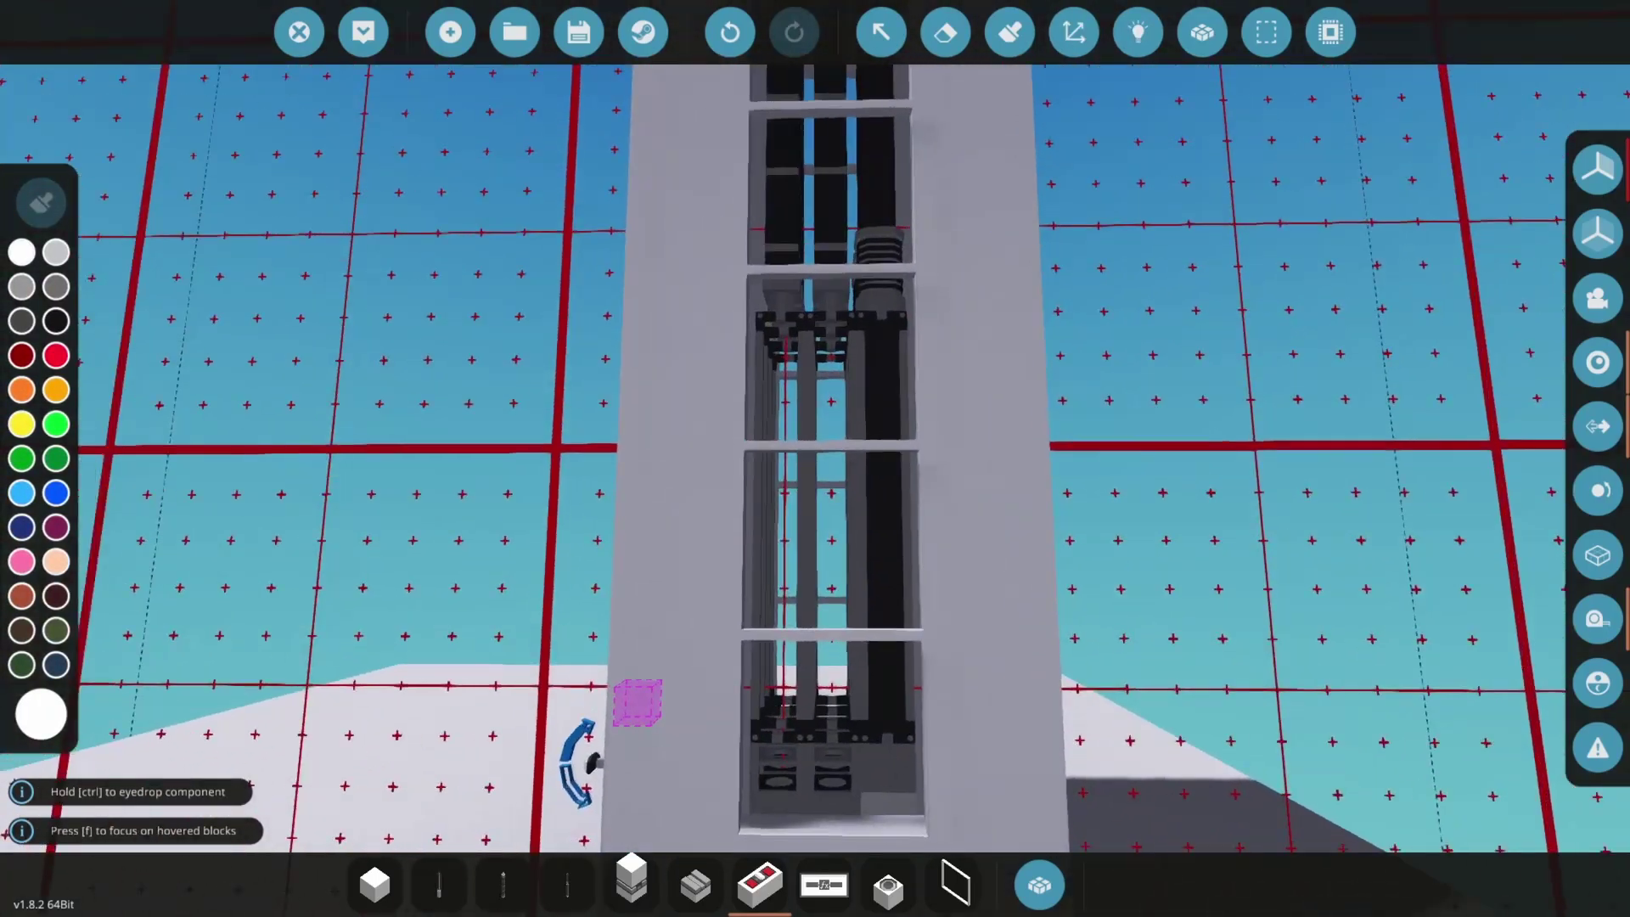
pyautogui.scroll(-3, 815, 458)
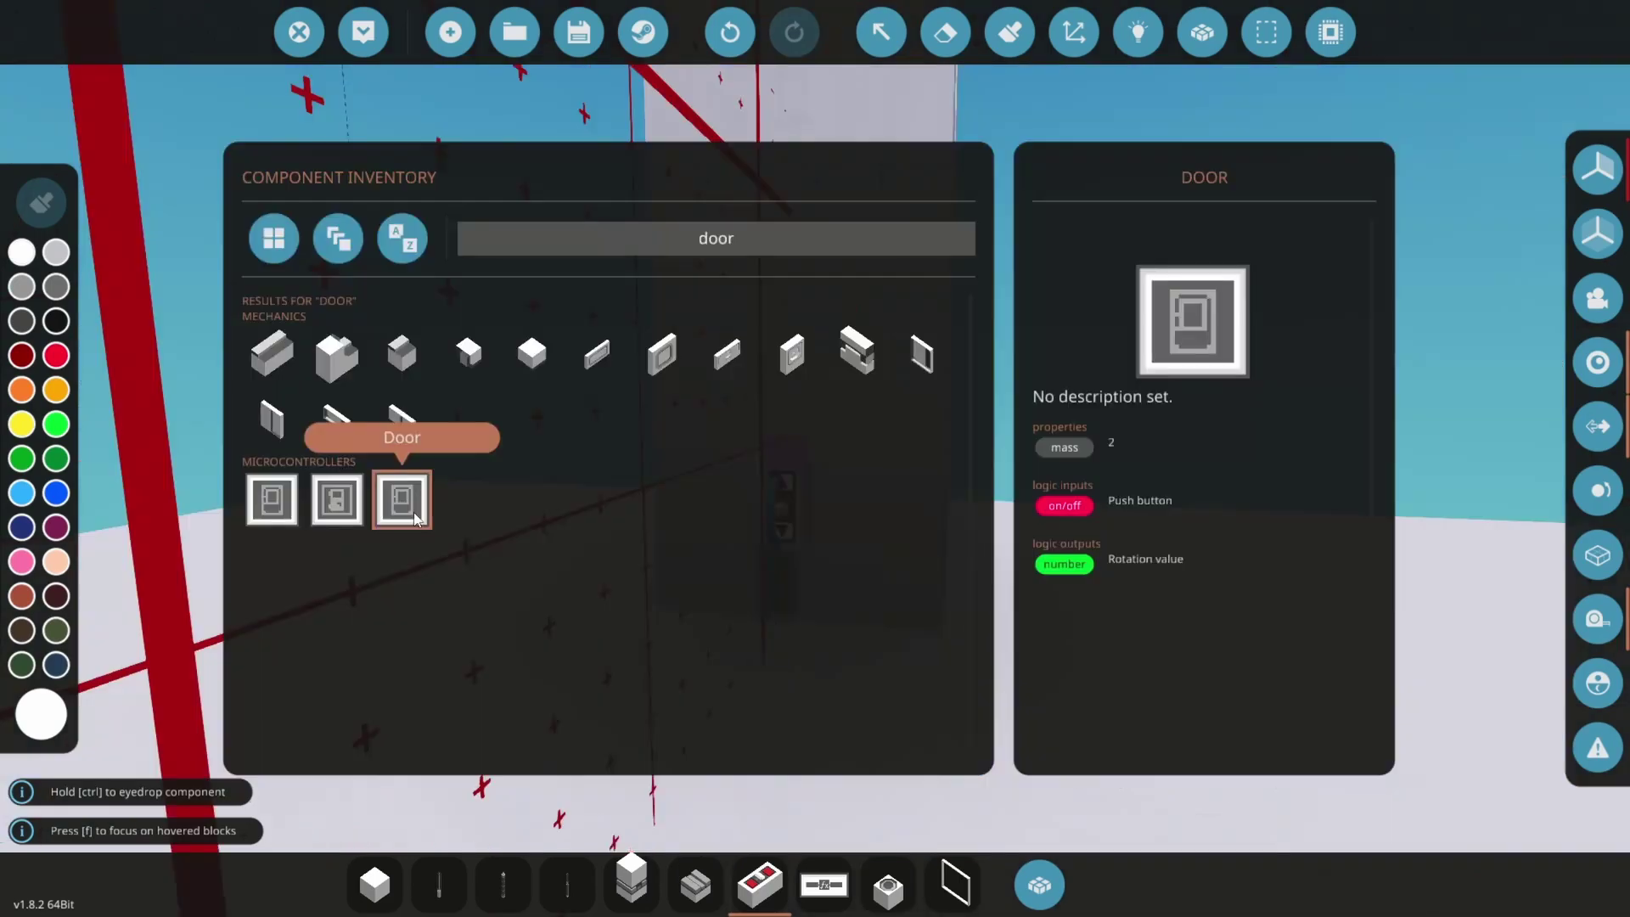
pyautogui.click(414, 512)
pyautogui.press('Tab')
pyautogui.scroll(3, 733, 416)
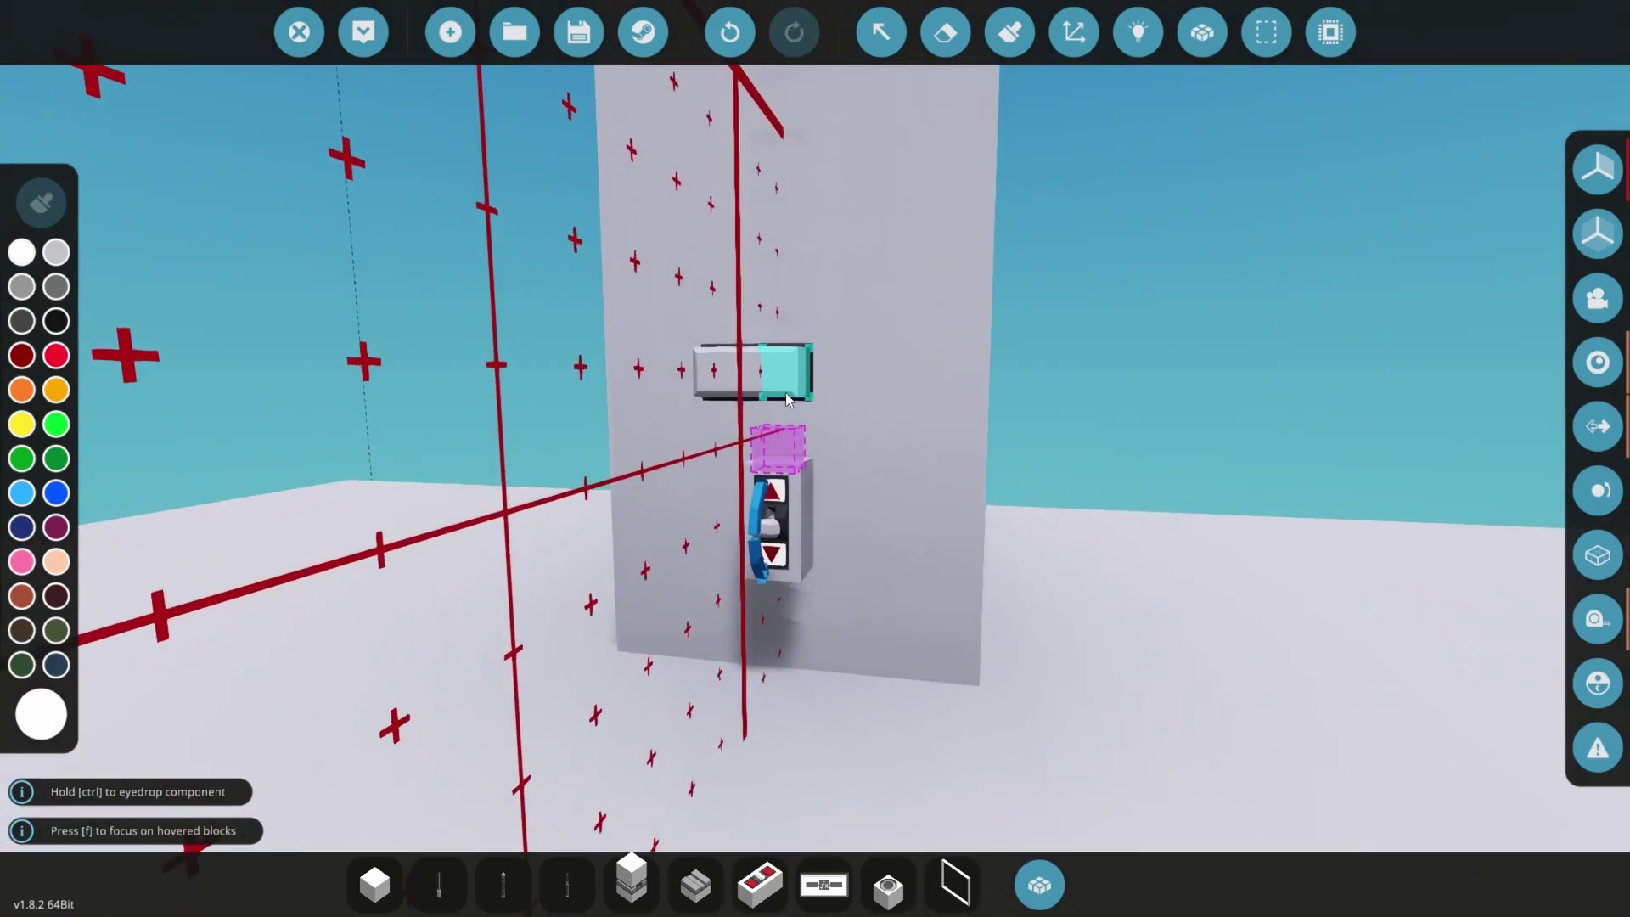
# Find the Numerical Switchbox in the component inventory and place it on the housing wall above the throttle lever.
pyautogui.click(1062, 905)
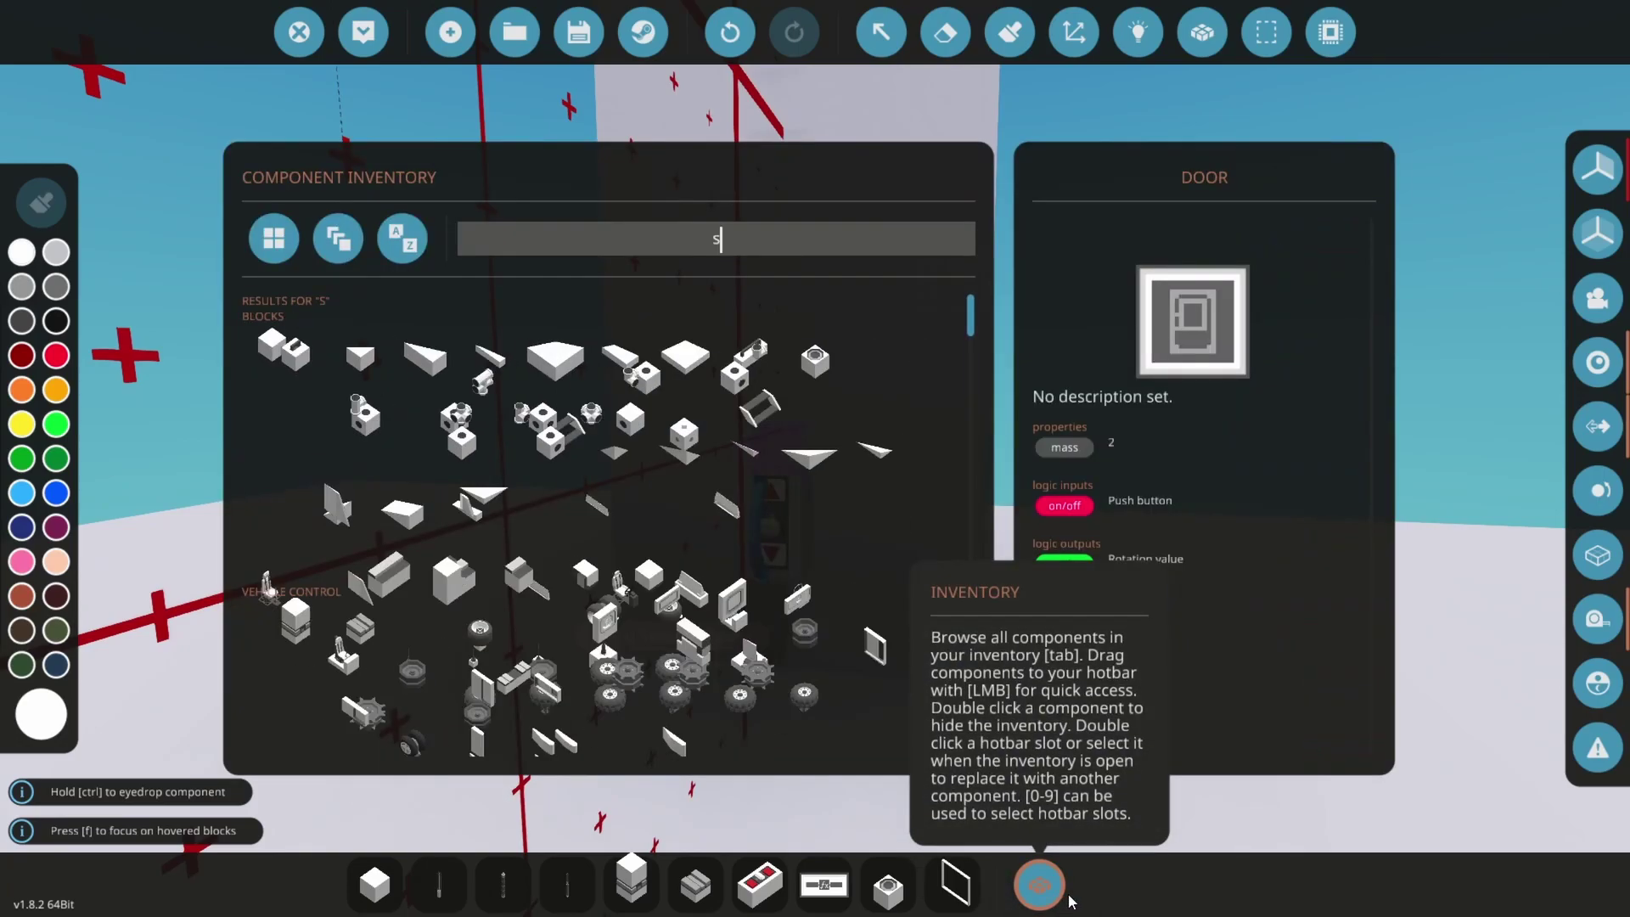
pyautogui.write('swi')
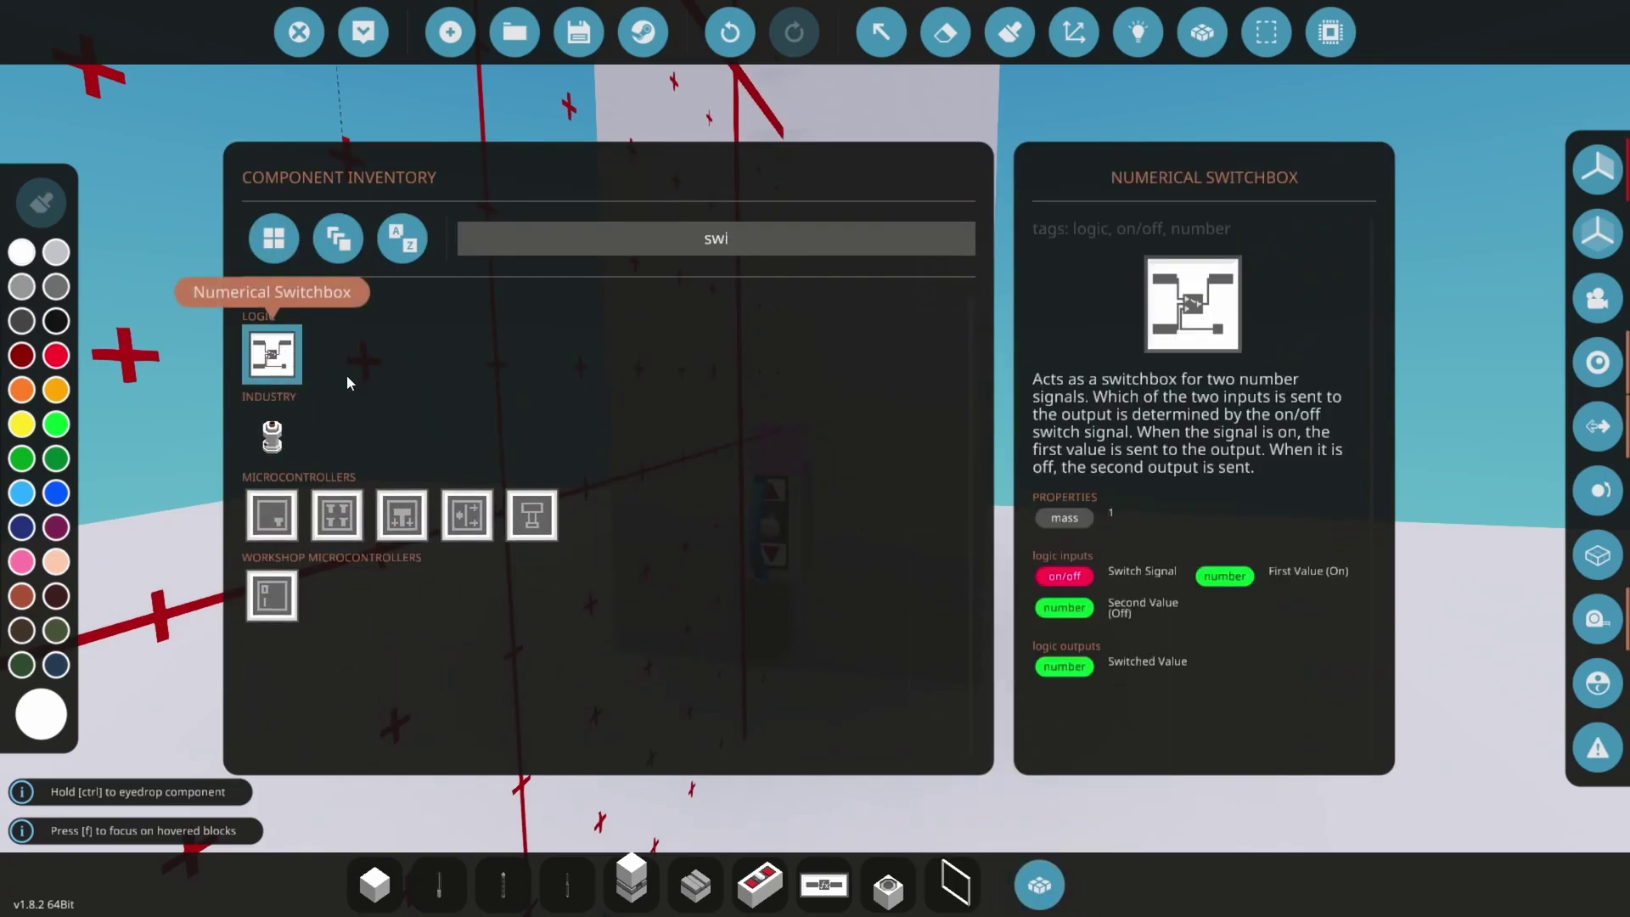
pyautogui.click(271, 355)
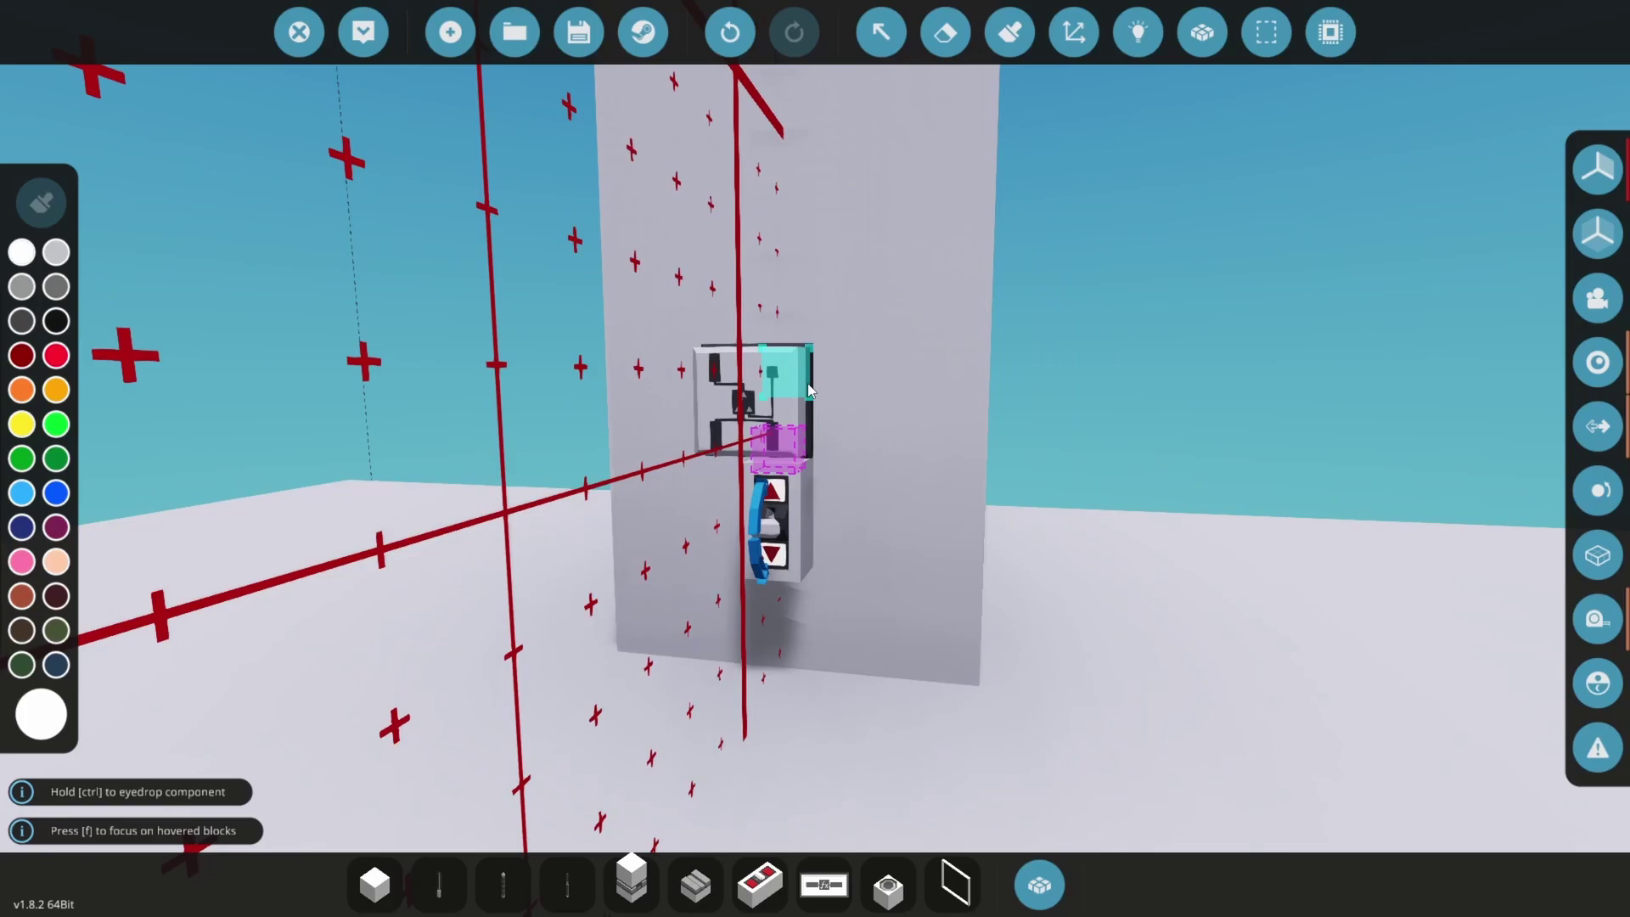
pyautogui.press('f')
# Set the Constant Number's output value to 1 and connect it to the switchbox's number input above it.
pyautogui.click(896, 27)
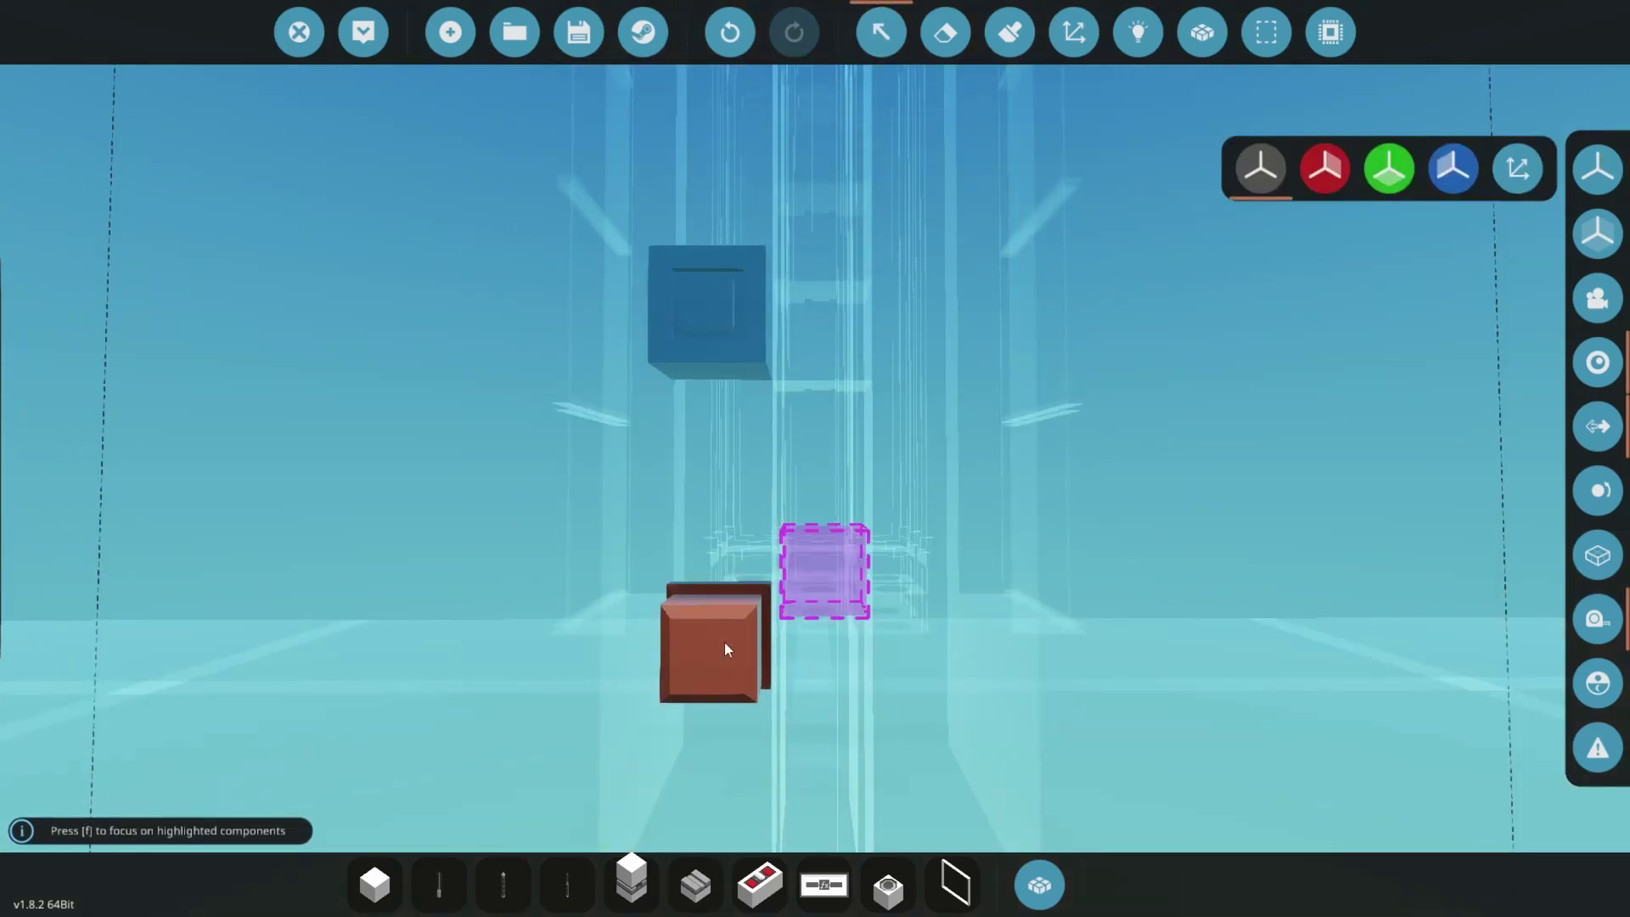
pyautogui.click(725, 641)
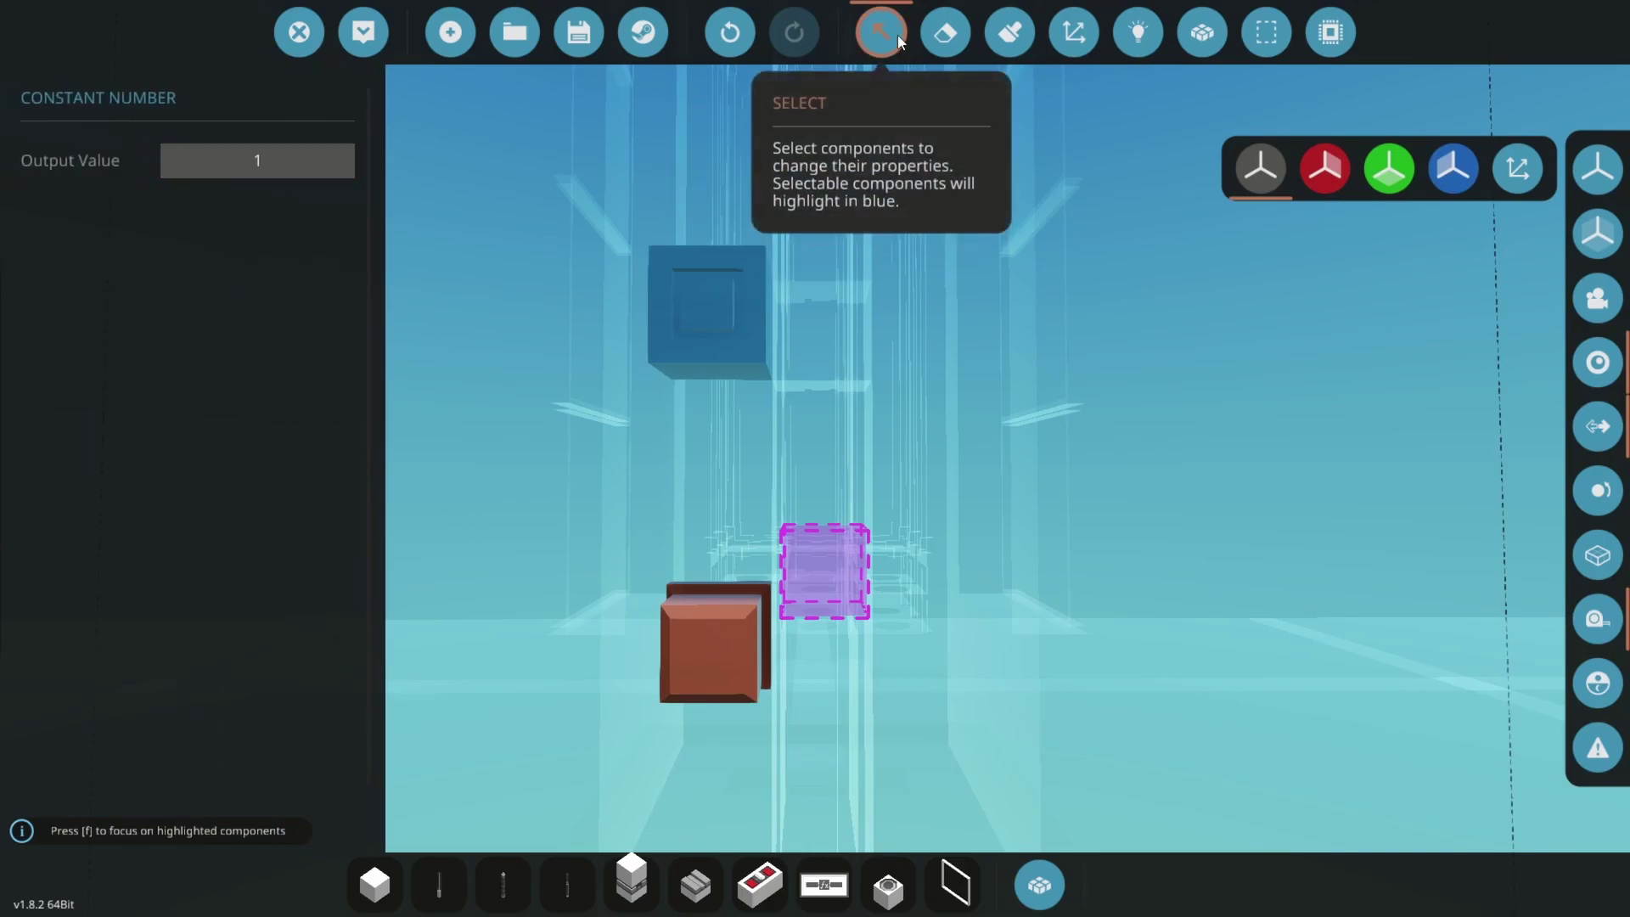
pyautogui.click(1137, 32)
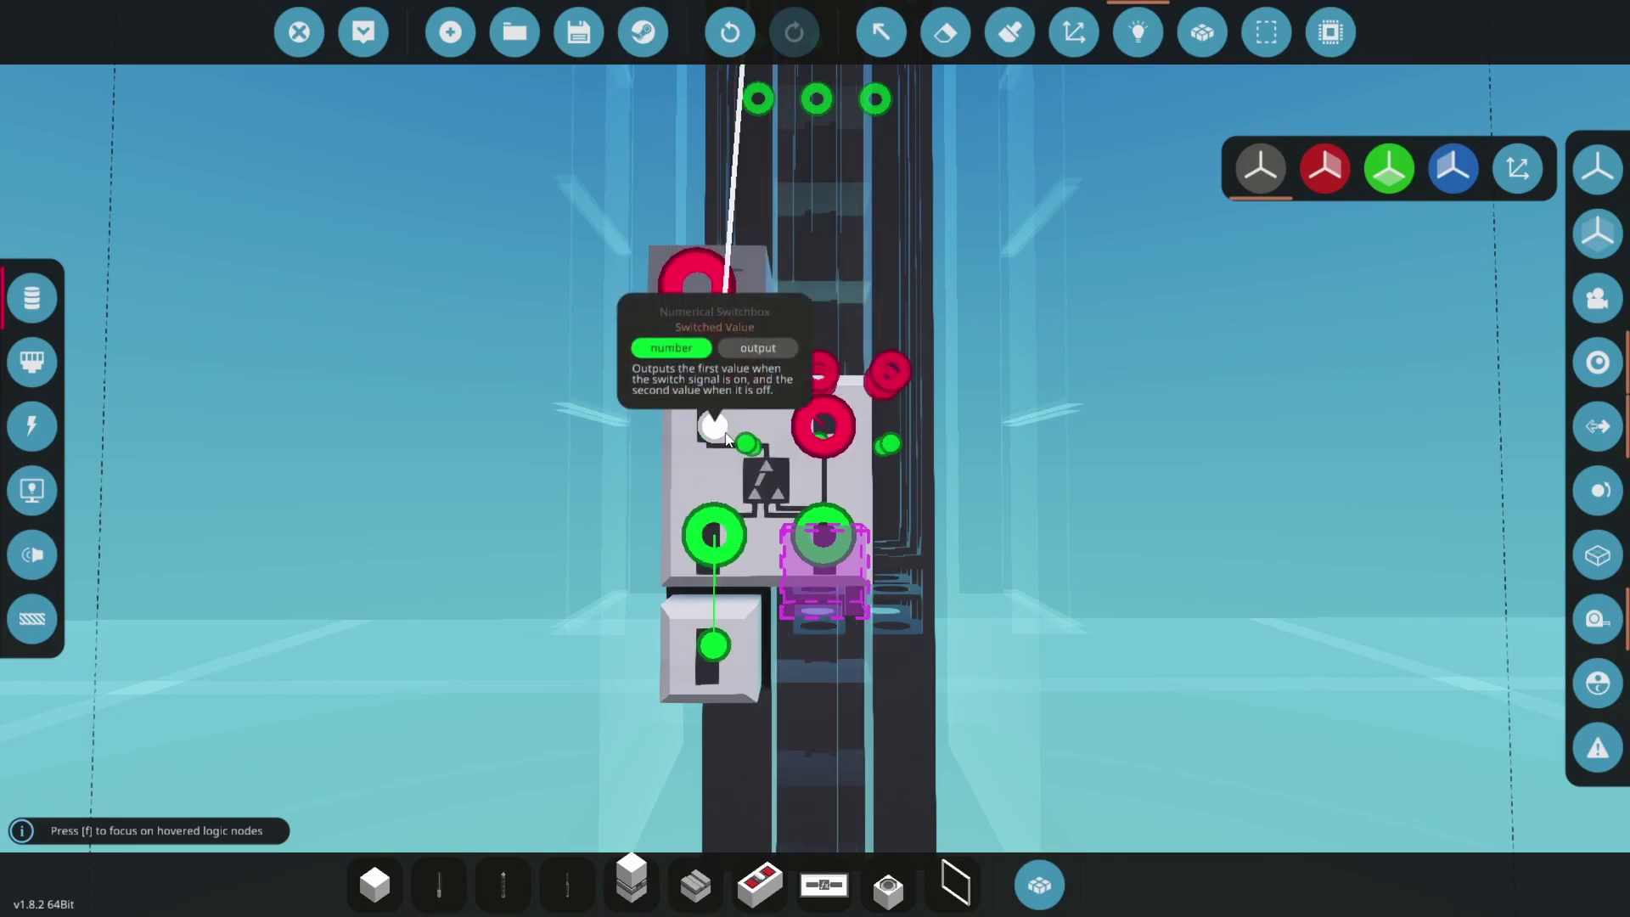
# Connect the switchbox's switched value to the track at the housing's top and the toggle button to its switch signal.
pyautogui.moveTo(717, 433); pyautogui.dragTo(509, 650)
pyautogui.press('s')
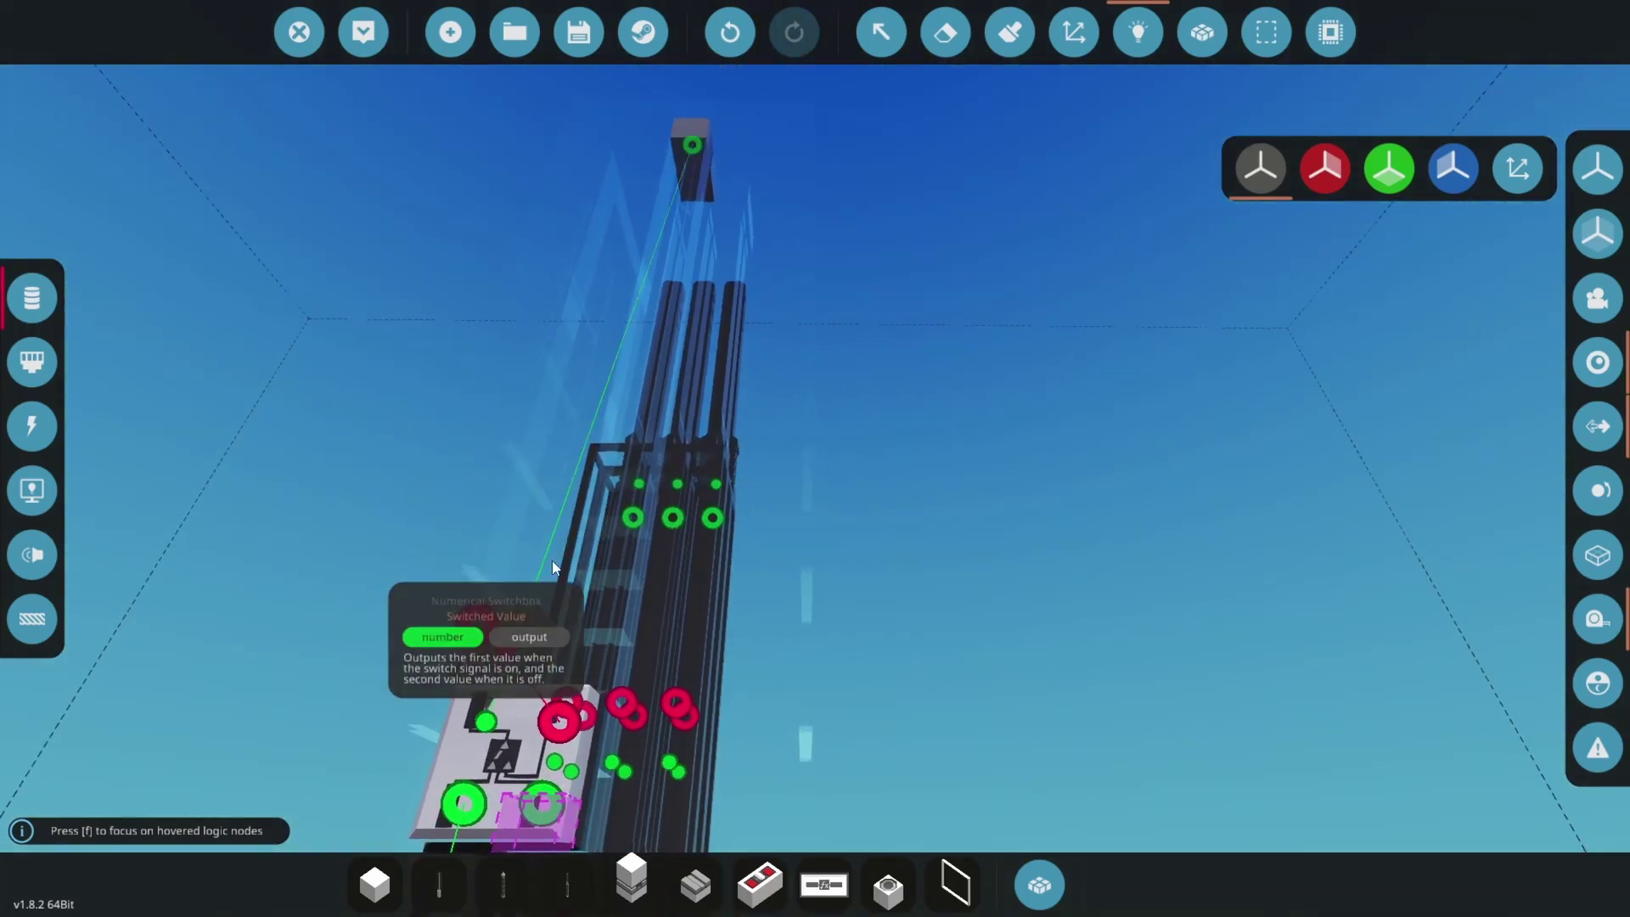
pyautogui.press('s')
pyautogui.press('a')
pyautogui.moveTo(696, 147); pyautogui.dragTo(713, 382)
pyautogui.press('s')
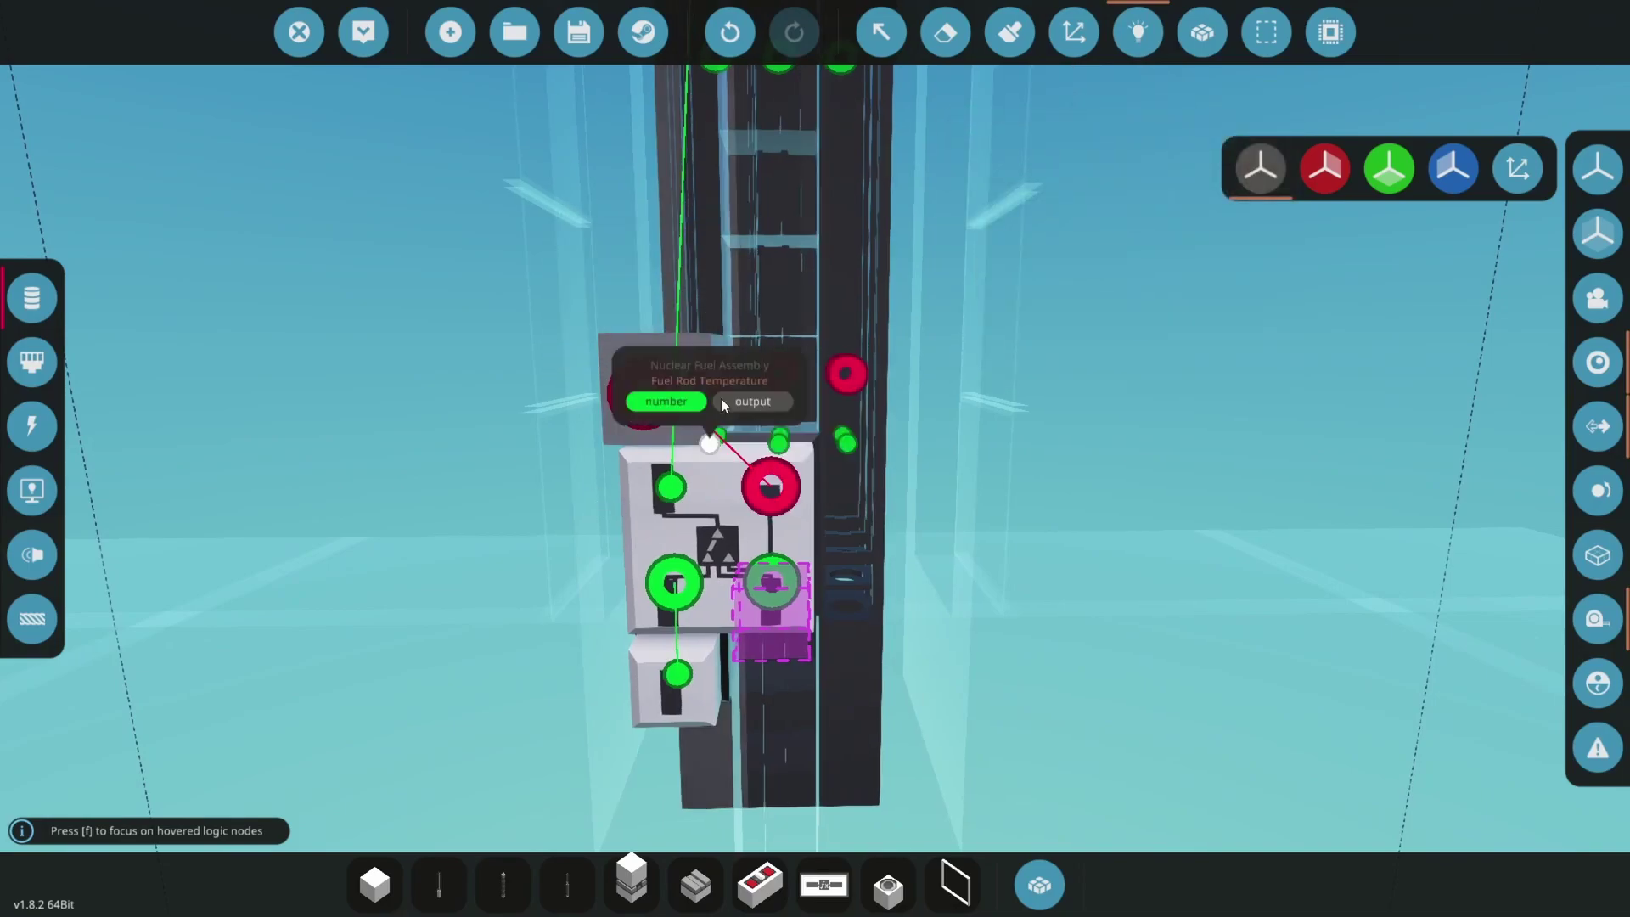
pyautogui.click(1129, 26)
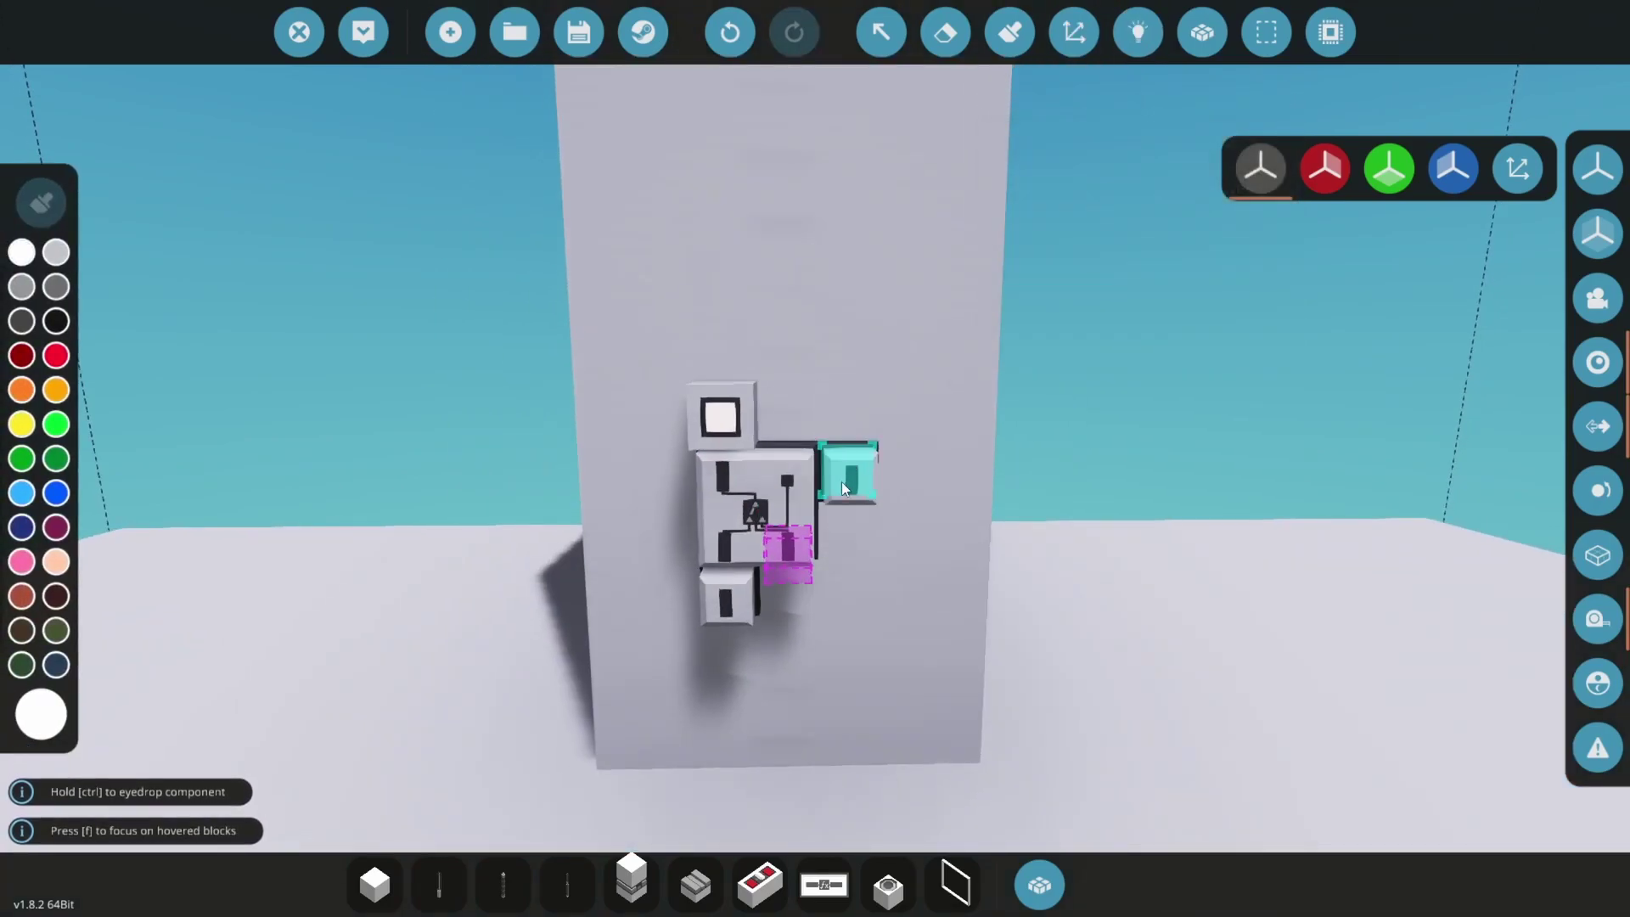
# Place a one-input Function block on the housing wall beside the Numerical Switchbox.
pyautogui.press('f')
pyautogui.press('s')
pyautogui.press('w')
pyautogui.moveTo(676, 781); pyautogui.dragTo(462, 559)
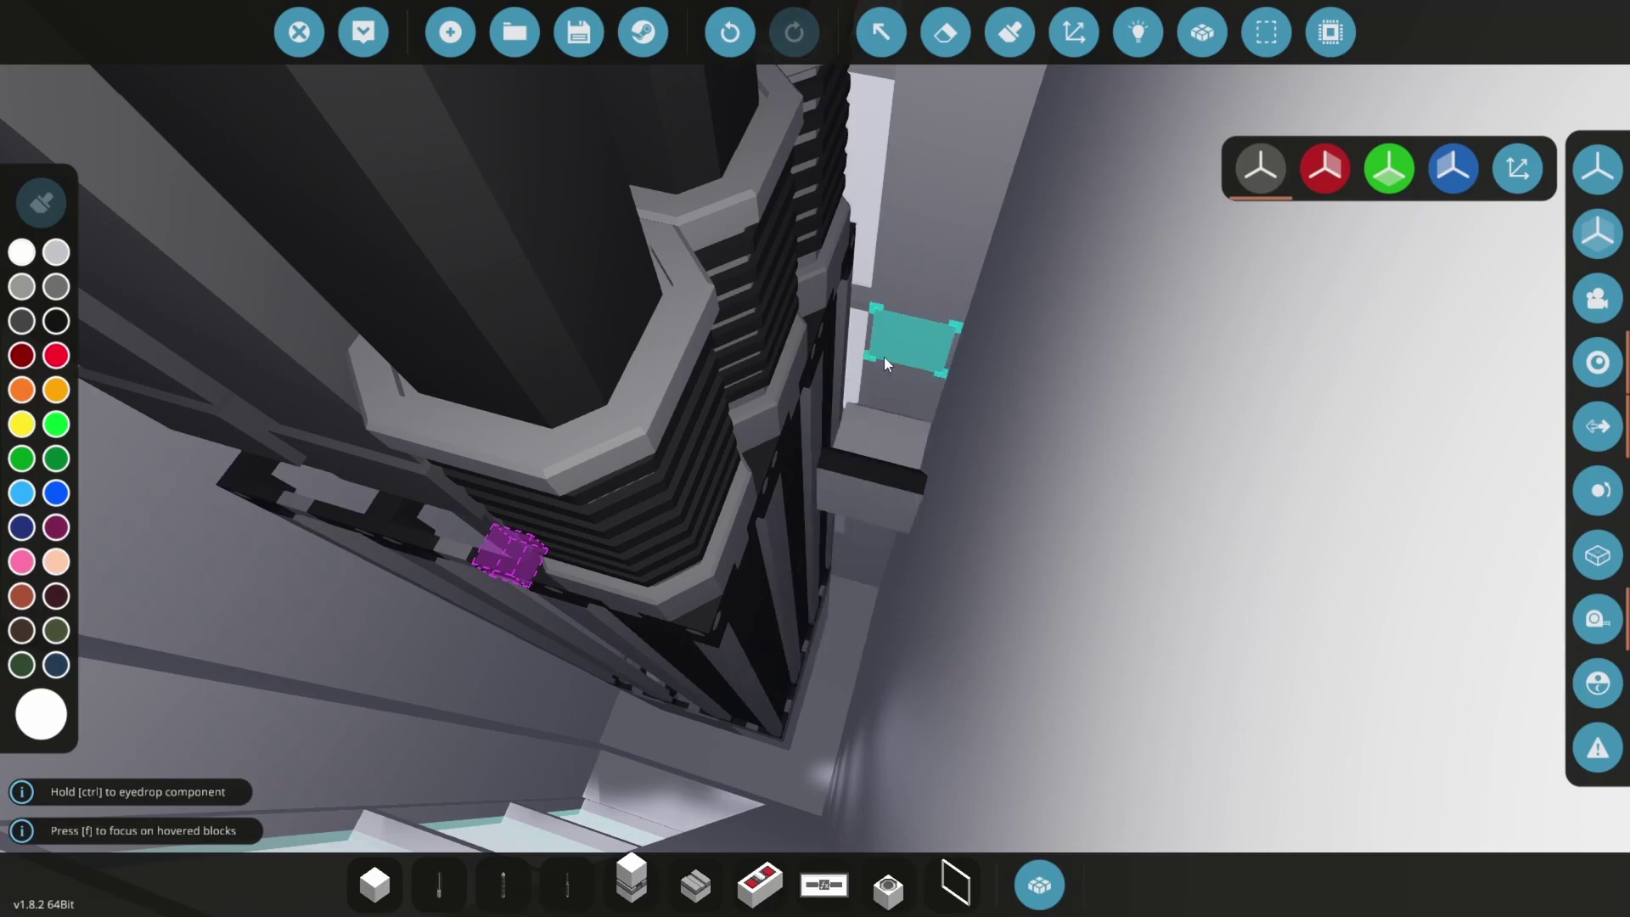
pyautogui.click(1132, 34)
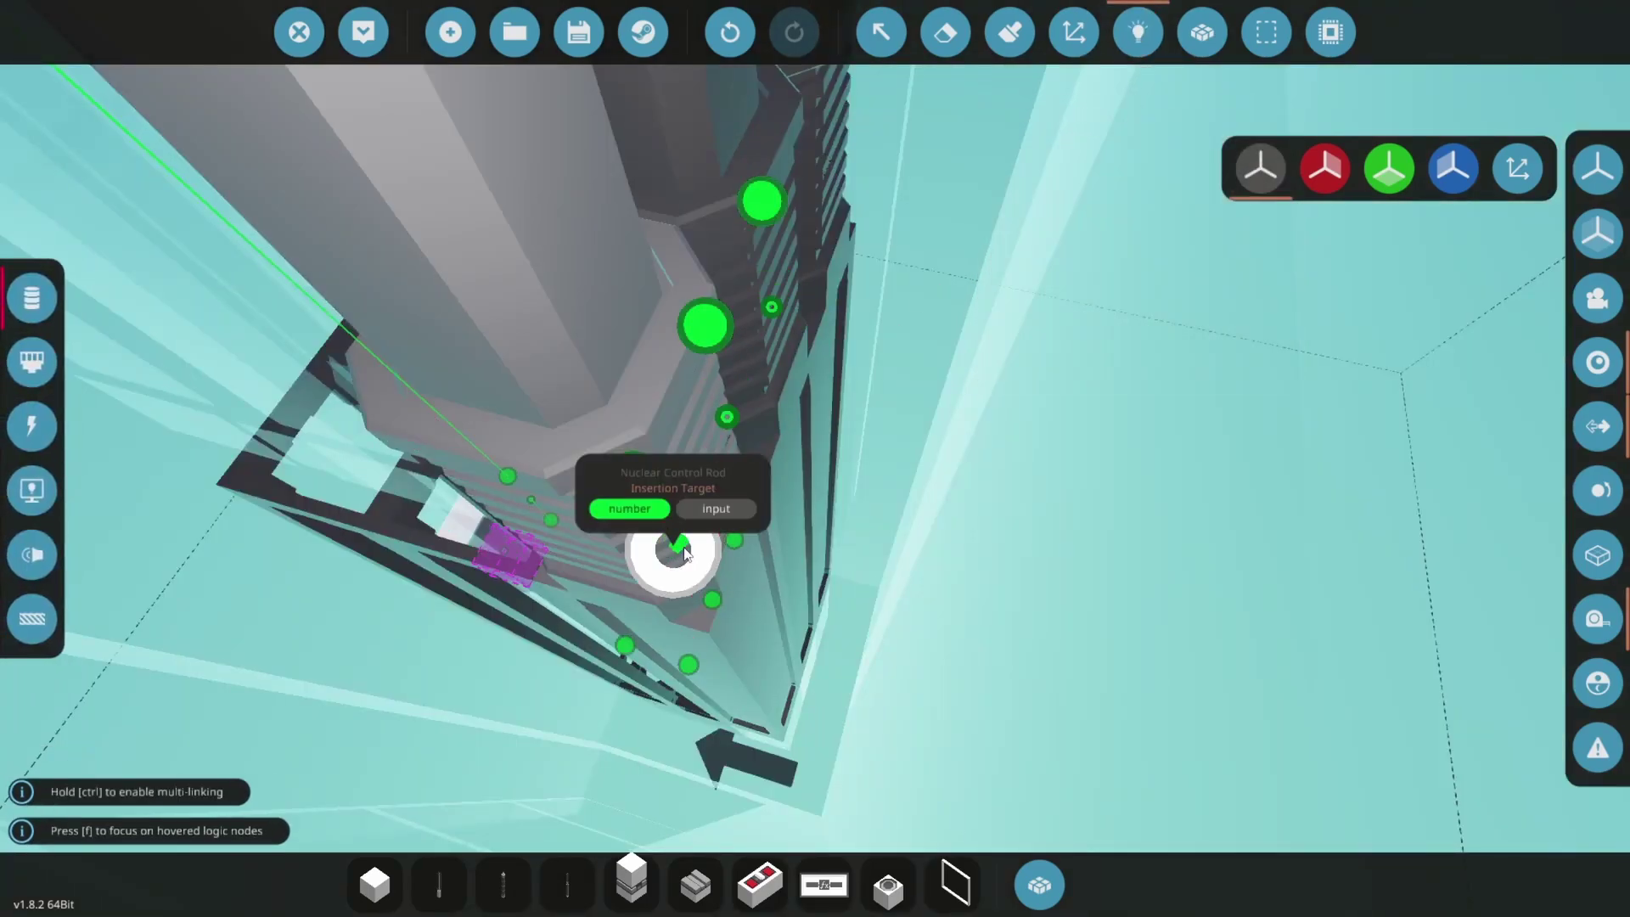
pyautogui.press('a')
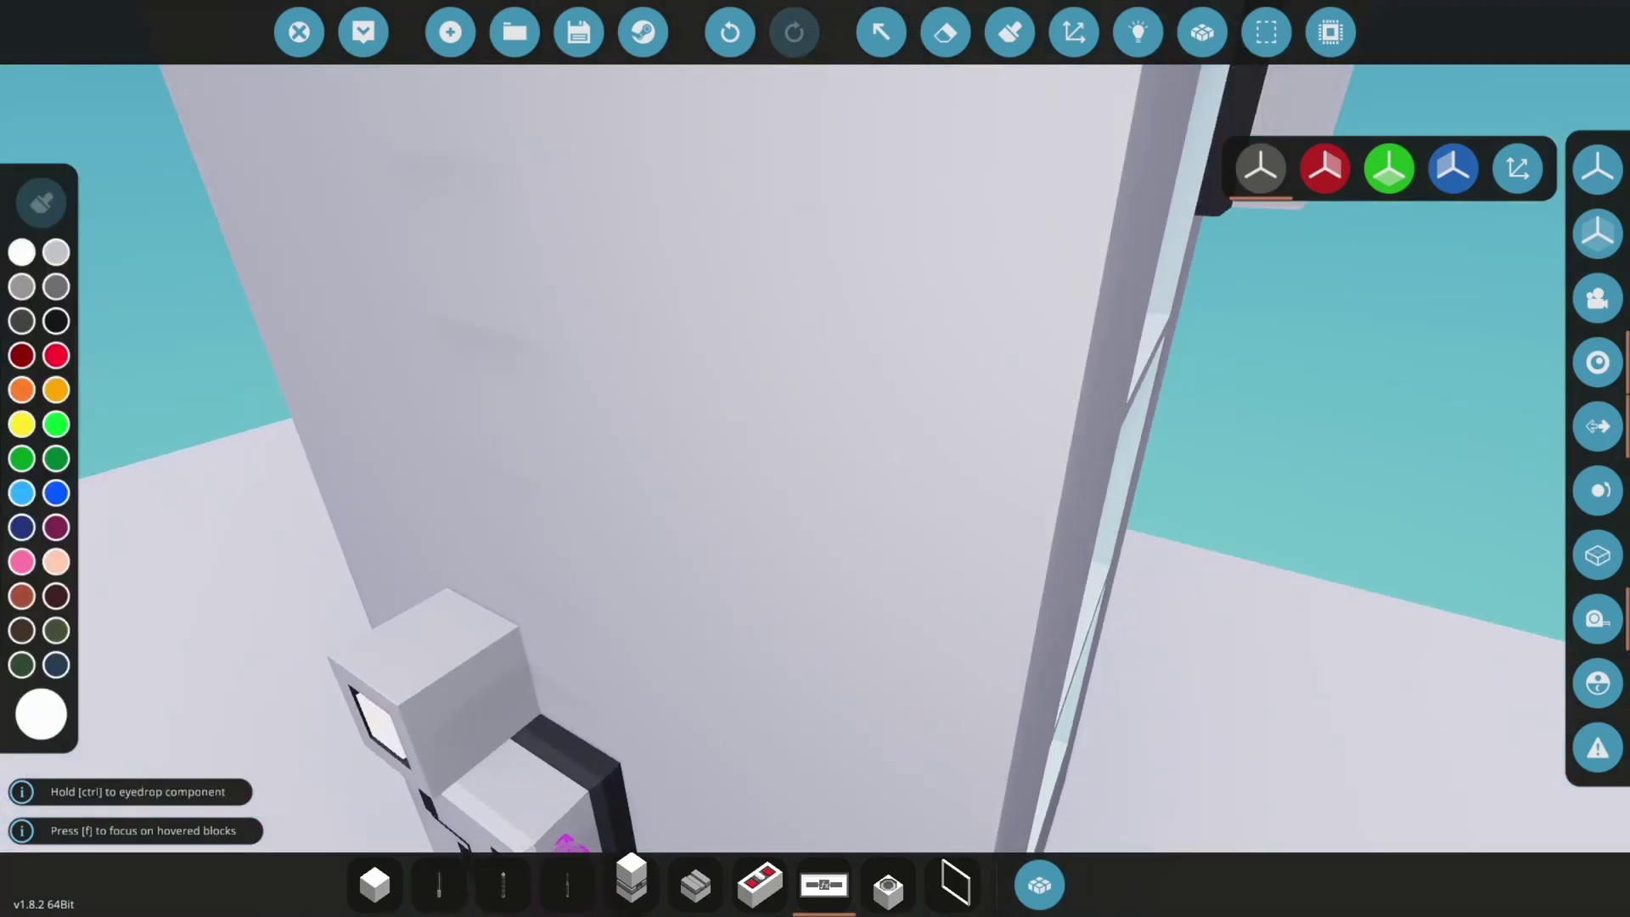
pyautogui.press('s')
pyautogui.press('a')
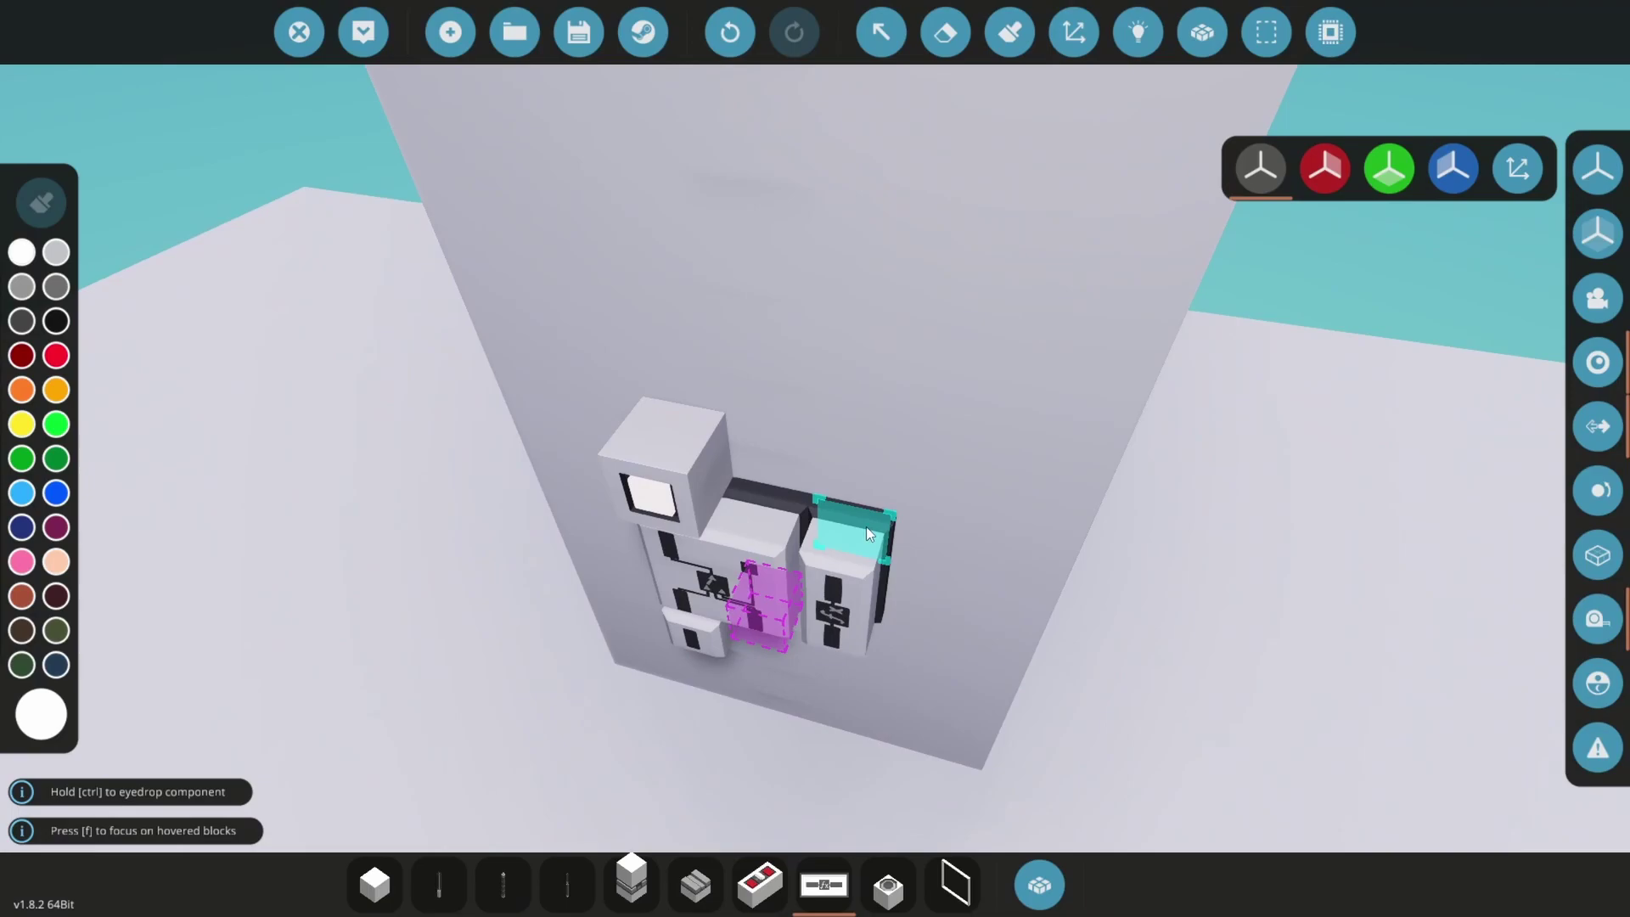
pyautogui.click(866, 526)
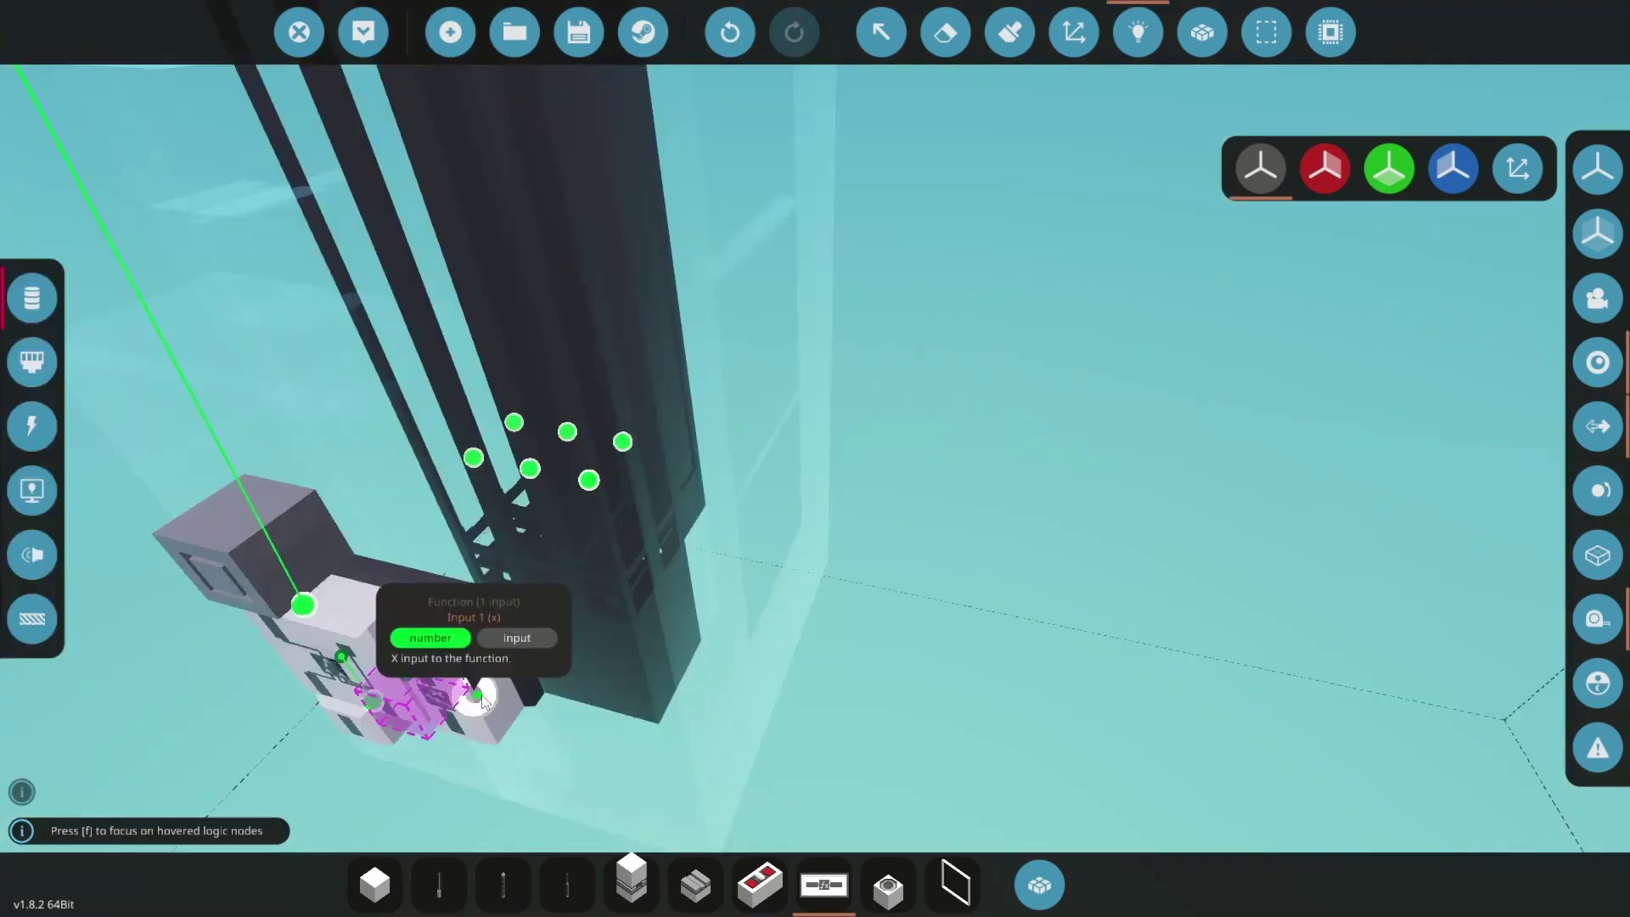
# Connect the Function block's input to a nuclear fuel assembly's Fuel Rod Temperature output.
pyautogui.moveTo(473, 693); pyautogui.dragTo(527, 489)
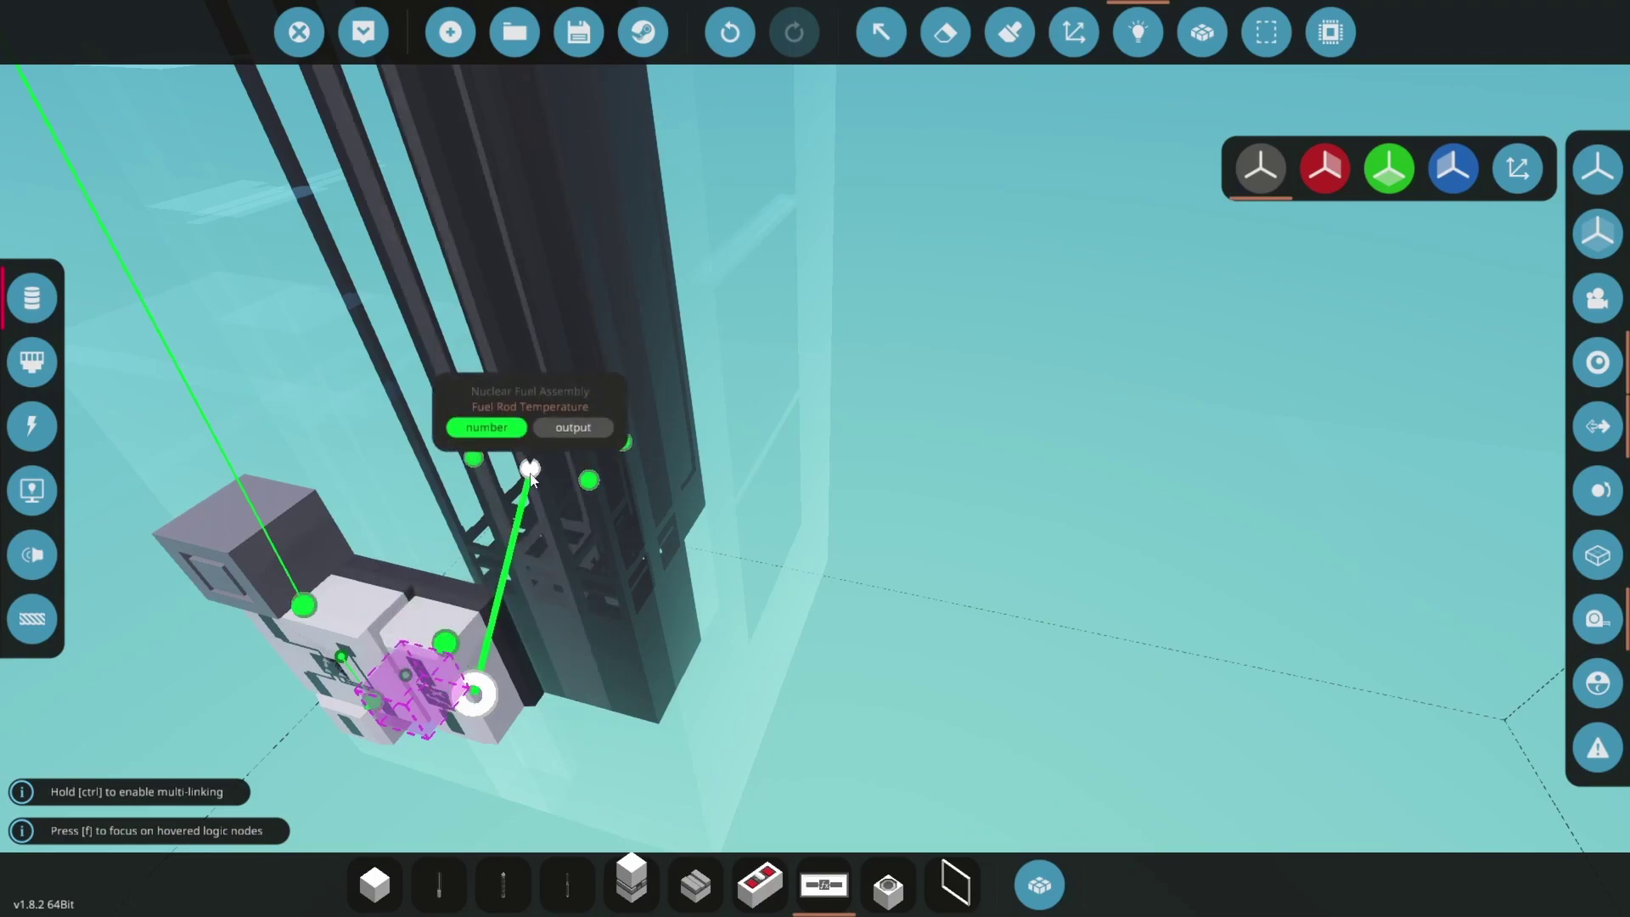
pyautogui.moveTo(530, 475); pyautogui.dragTo(1146, 8)
pyautogui.click(1146, 7)
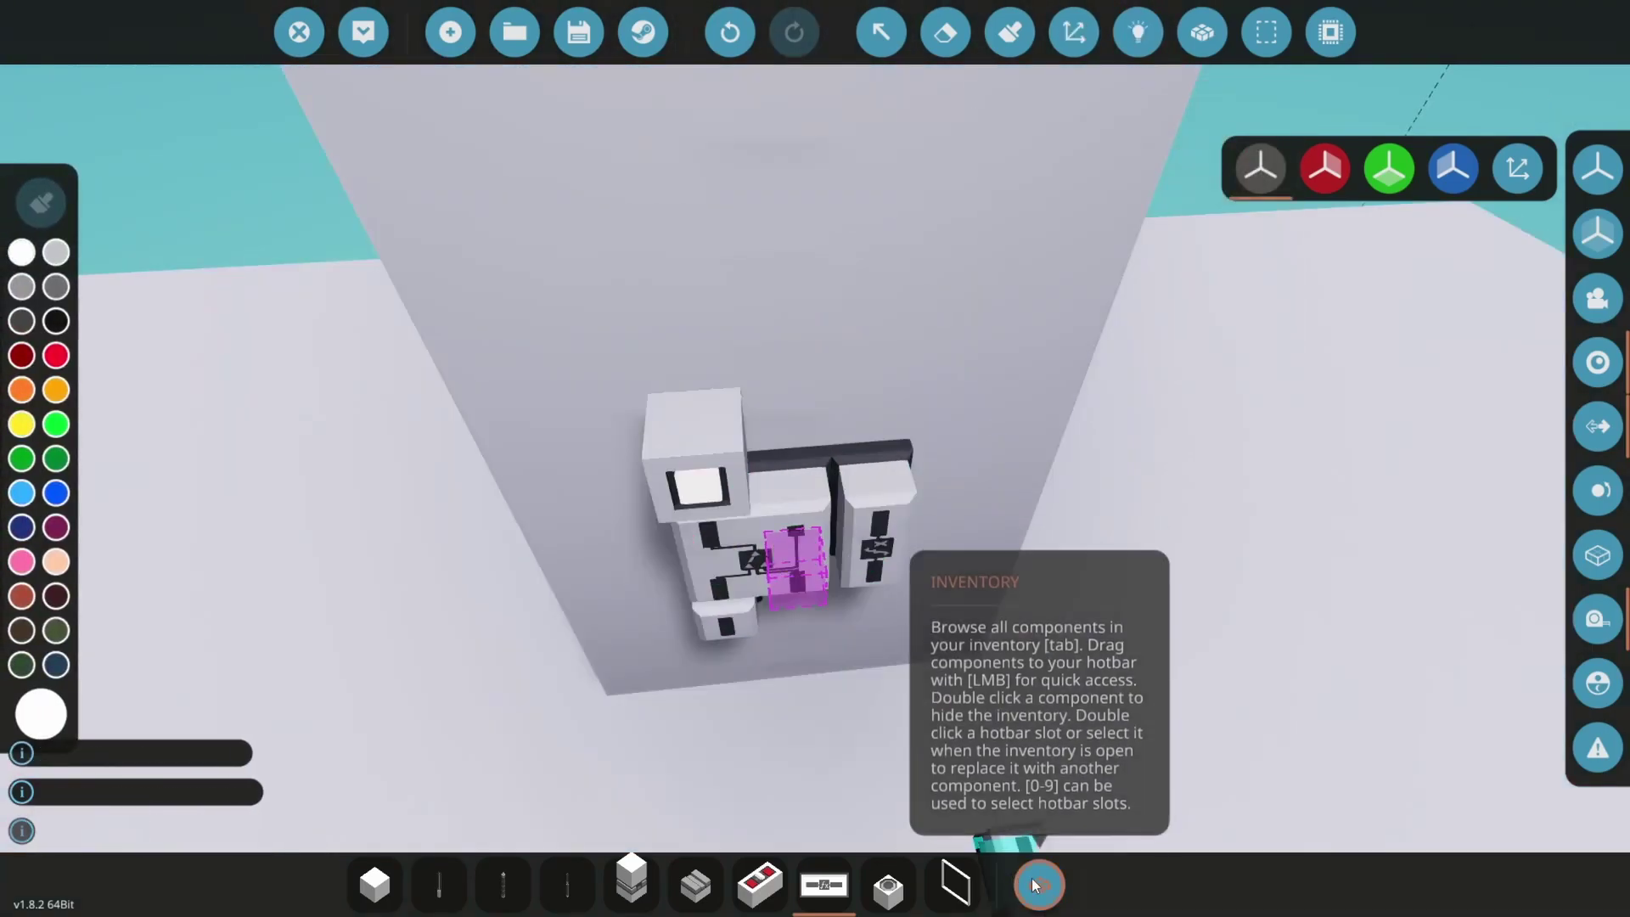
# Find the Add block in the inventory and place three in a row above the toggle button and one beside the Function block.
pyautogui.click(1039, 884)
pyautogui.write('add')
pyautogui.click(273, 516)
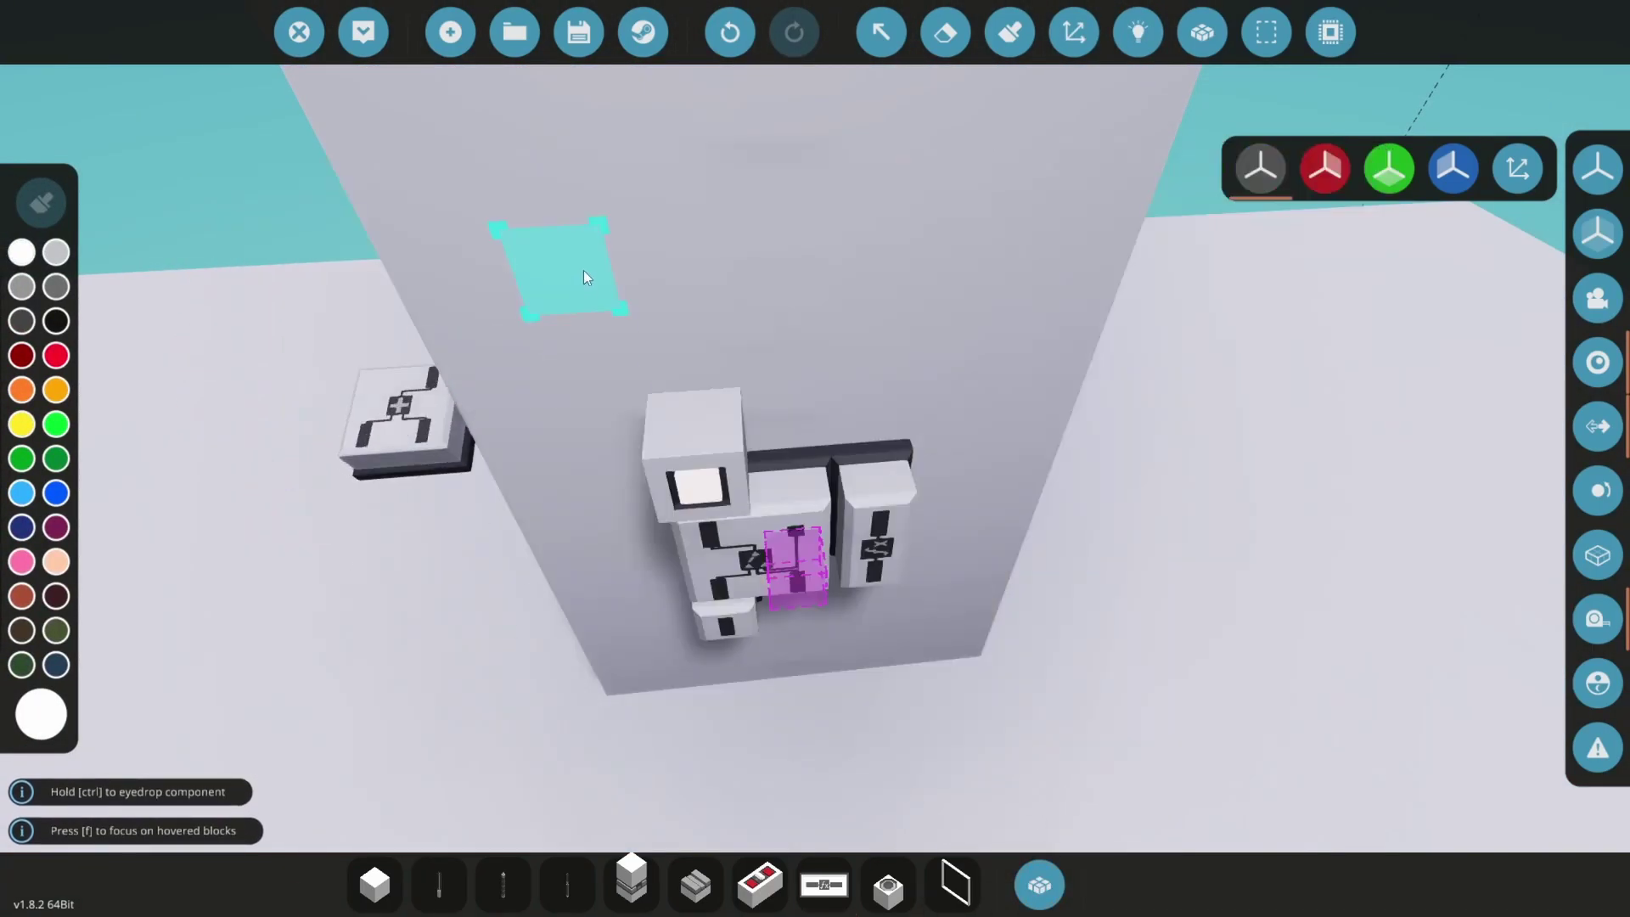
pyautogui.click(573, 246)
pyautogui.press('d')
pyautogui.click(626, 255)
pyautogui.click(815, 244)
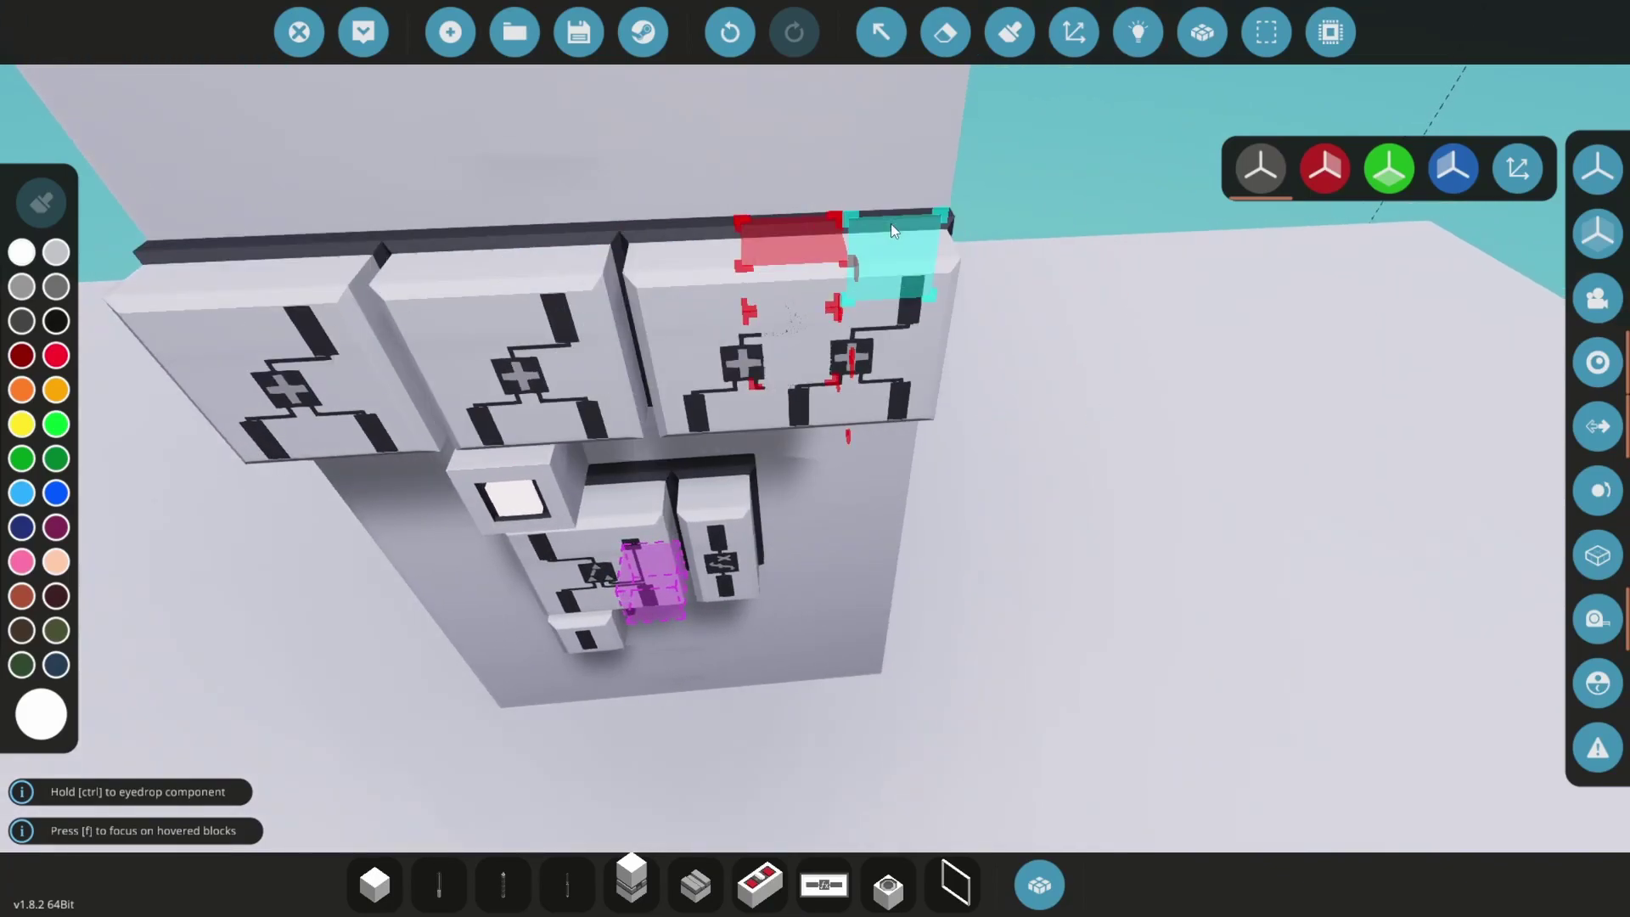
pyautogui.click(898, 420)
# Wire the fuel assemblies' Fuel Rod Temperature outputs into the Add blocks and chain each sum into the next Add block.
pyautogui.click(1138, 29)
pyautogui.moveTo(282, 407); pyautogui.dragTo(599, 380)
pyautogui.moveTo(387, 402); pyautogui.dragTo(654, 371)
pyautogui.moveTo(335, 314); pyautogui.dragTo(492, 396)
pyautogui.moveTo(596, 391); pyautogui.dragTo(719, 366)
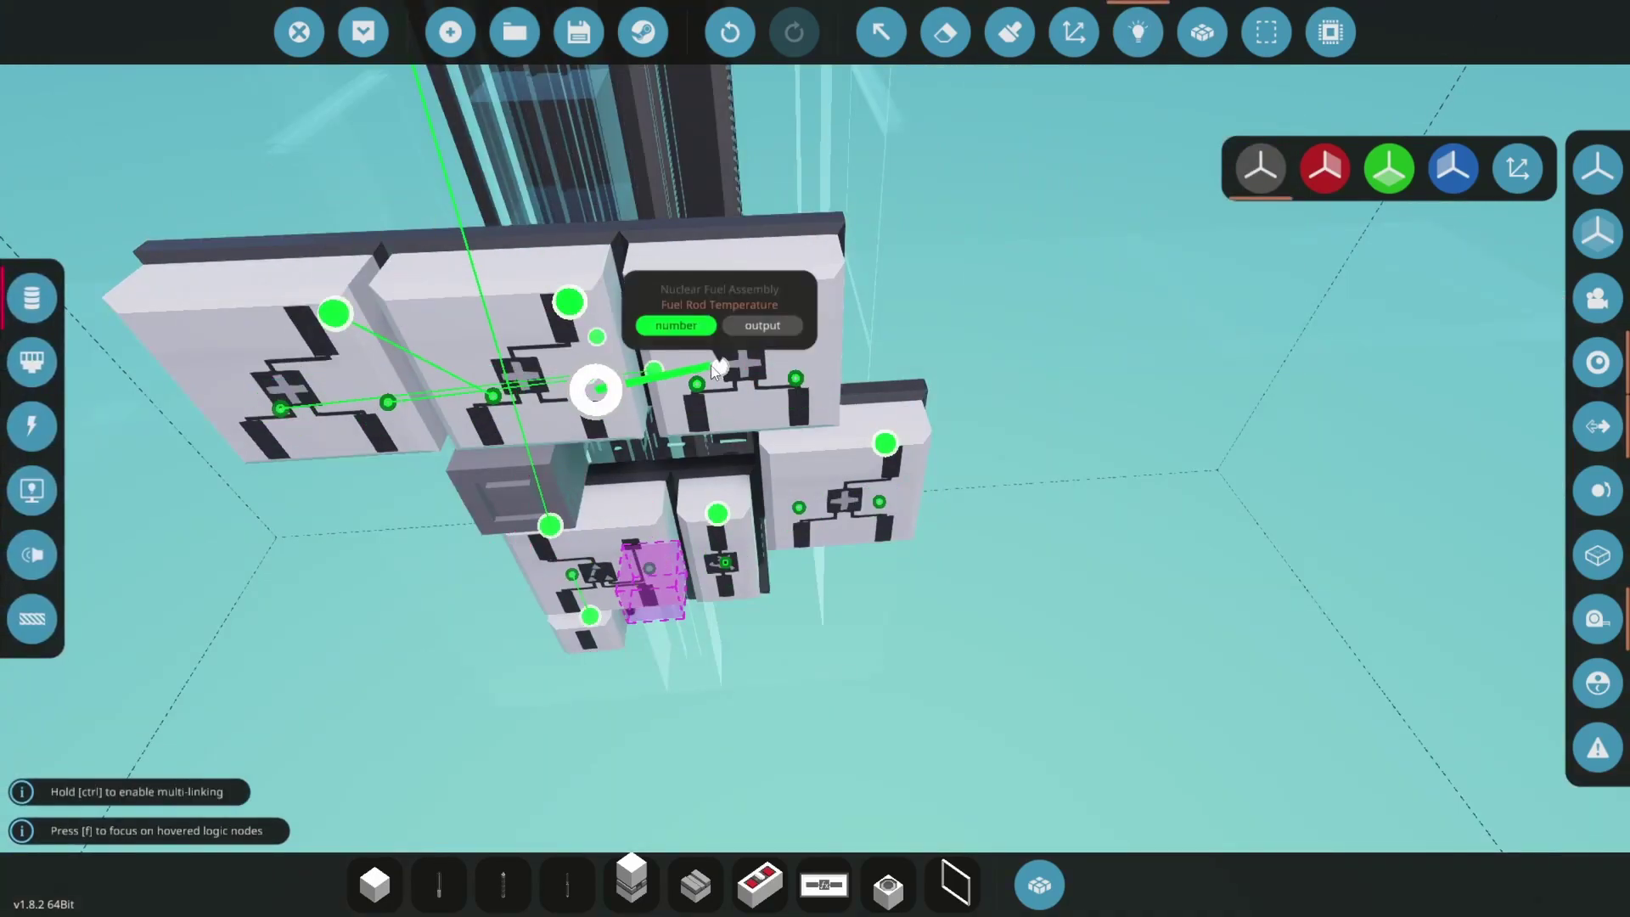
pyautogui.moveTo(569, 302); pyautogui.dragTo(697, 384)
pyautogui.moveTo(796, 378); pyautogui.dragTo(720, 330)
pyautogui.moveTo(793, 290); pyautogui.dragTo(799, 507)
pyautogui.moveTo(879, 501); pyautogui.dragTo(782, 448)
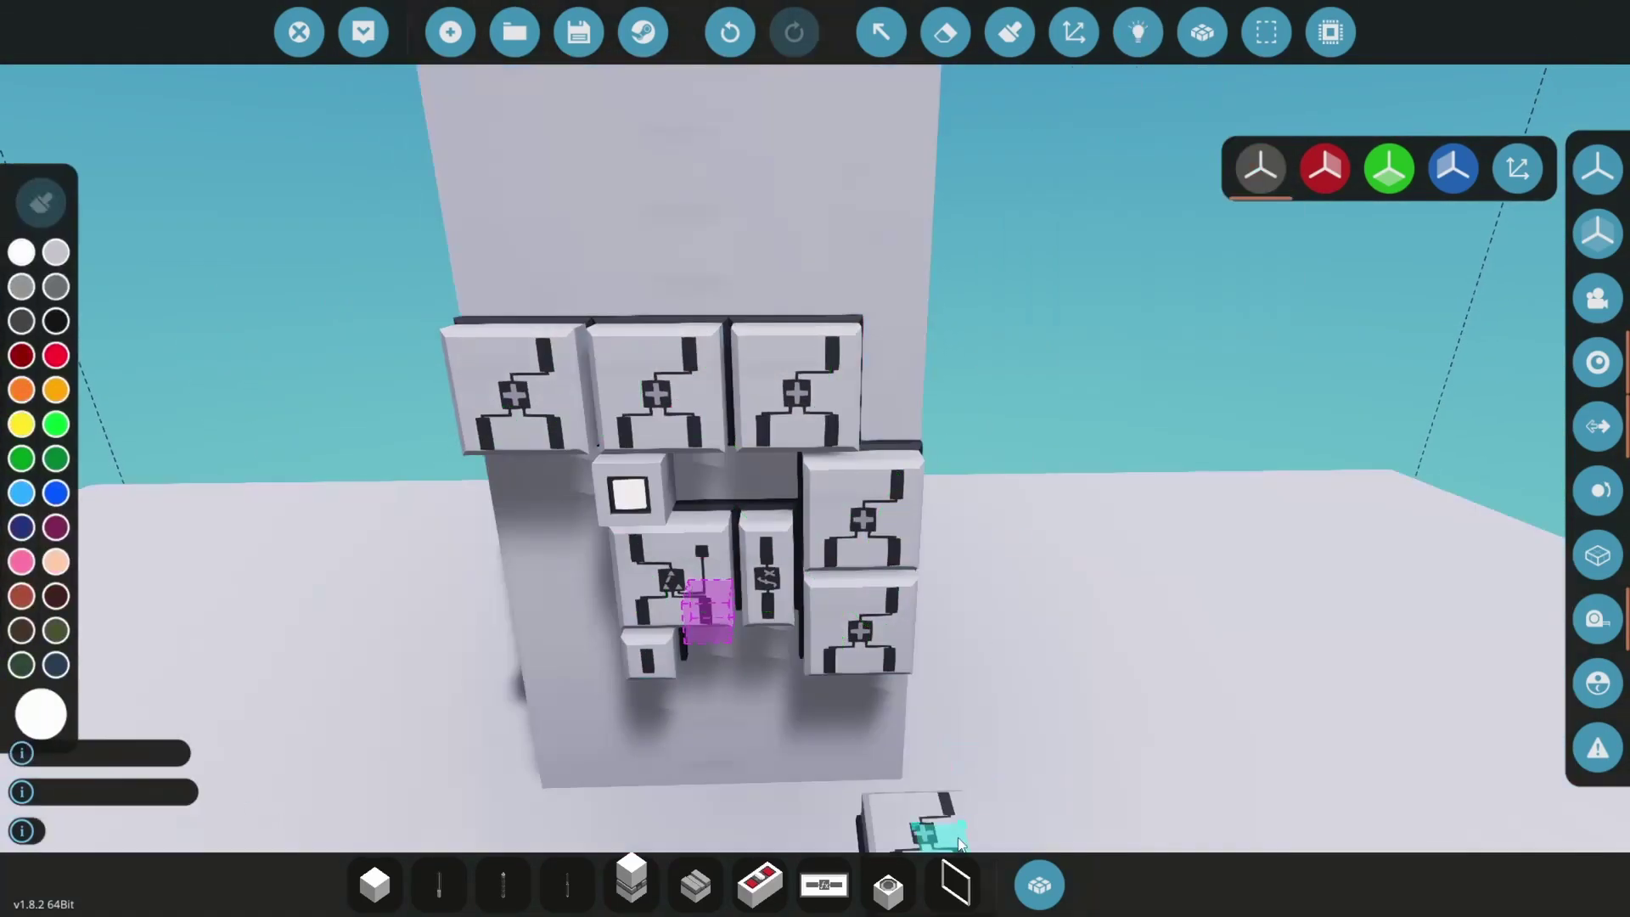
# Find the Dial in the component inventory and place it directly beside the toggle button.
pyautogui.write('qdial')
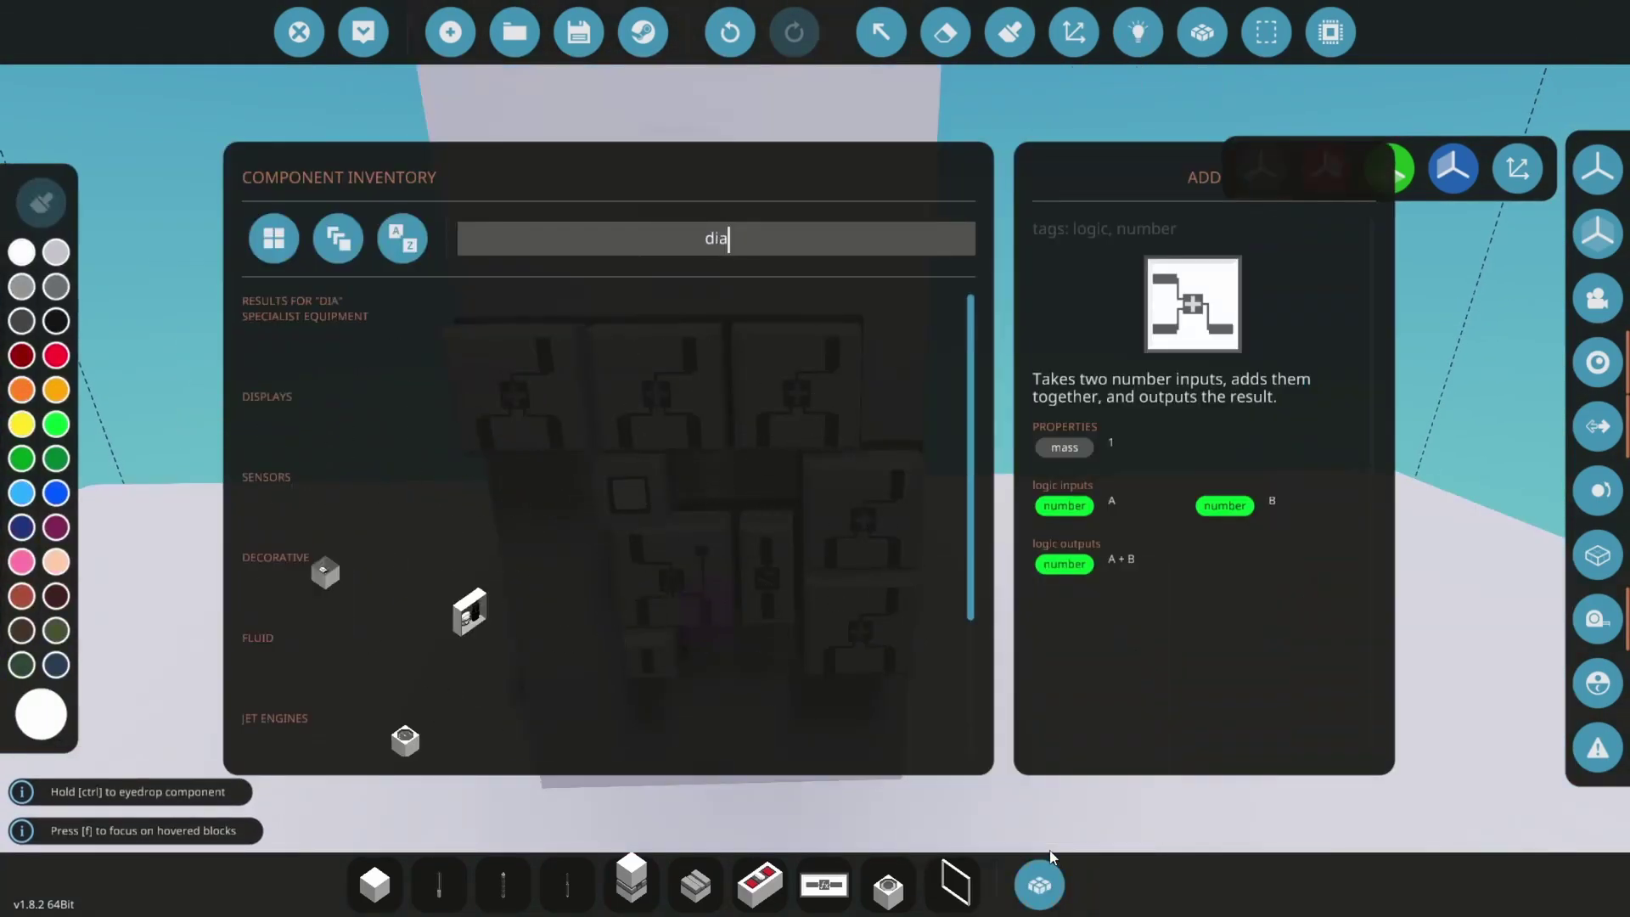
pyautogui.click(276, 349)
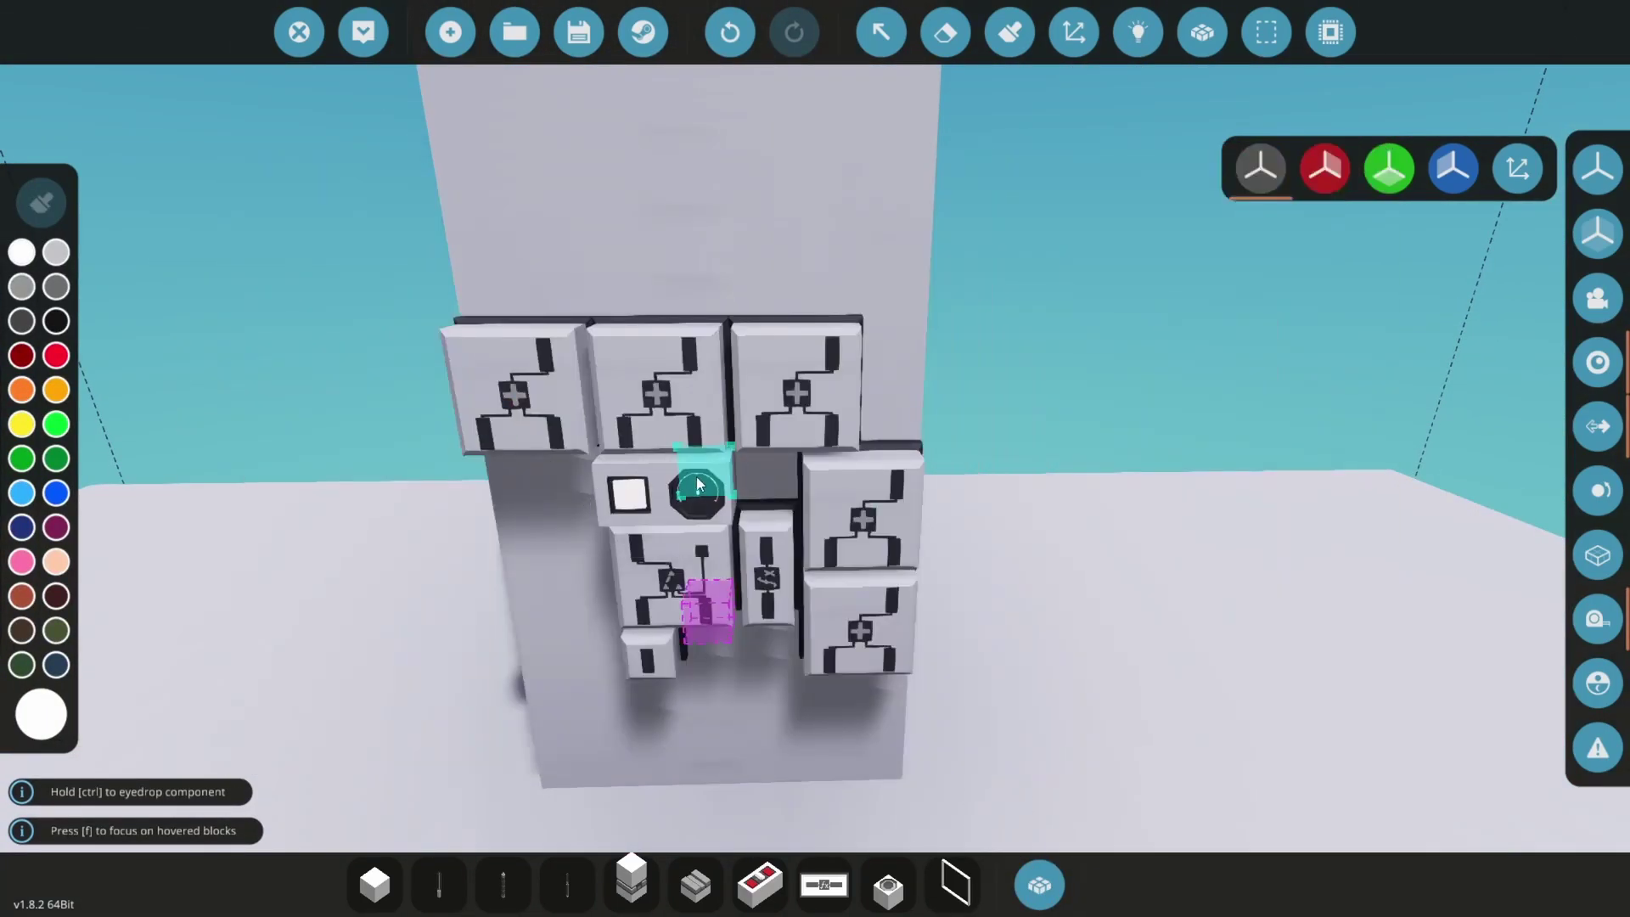
pyautogui.click(695, 490)
# Place a second Function block at the end of the upper Add row and connect its input to the last Add block's output.
pyautogui.click(898, 356)
pyautogui.click(1146, 36)
pyautogui.moveTo(898, 420); pyautogui.dragTo(888, 591)
# Open the second Function block's f(x) formula for editing.
pyautogui.click(881, 32)
pyautogui.click(909, 377)
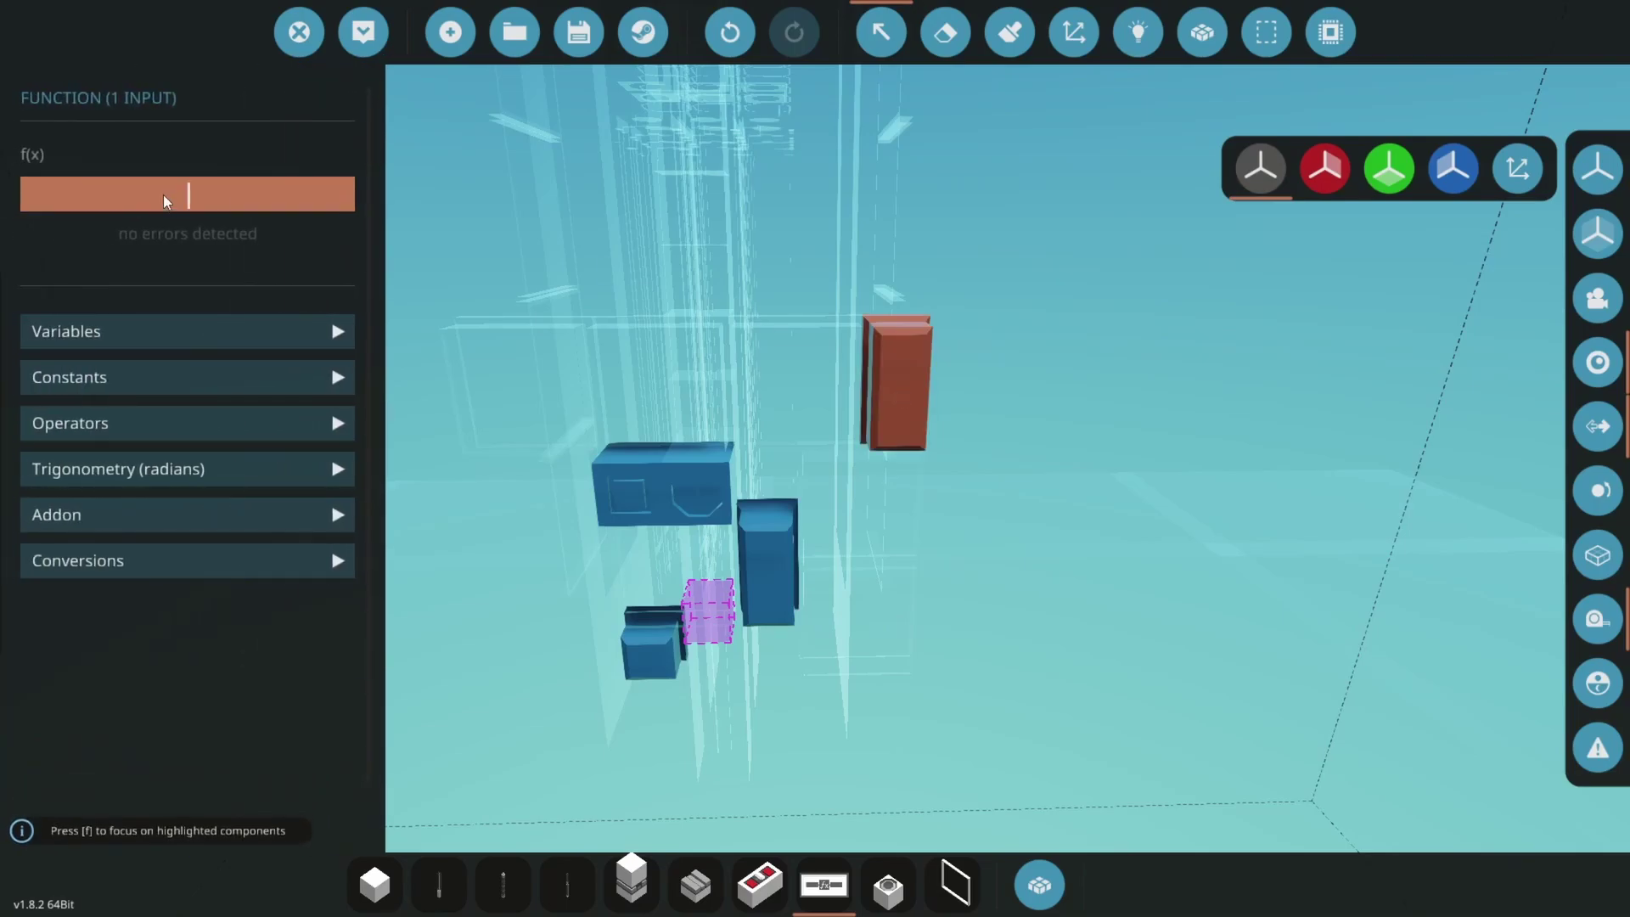
pyautogui.click(946, 264)
pyautogui.click(877, 51)
# Connect the second Function block's output to the dial and to the input of the Function block beside the switchbox.
pyautogui.click(1139, 32)
pyautogui.moveTo(924, 315); pyautogui.dragTo(668, 492)
pyautogui.click(1133, 38)
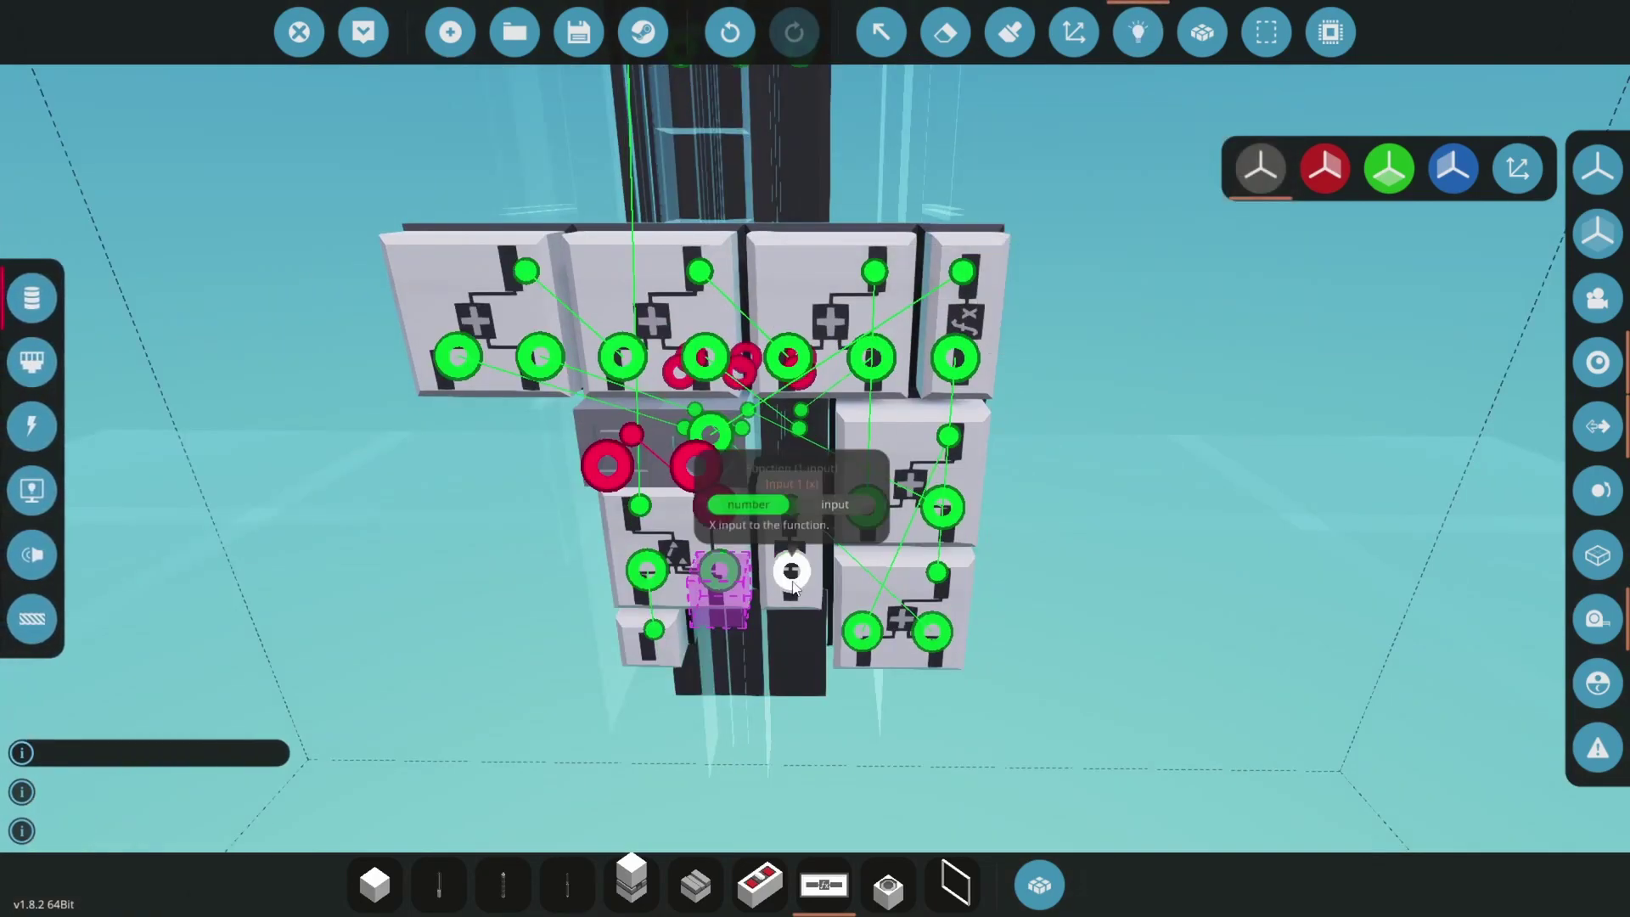
pyautogui.moveTo(790, 573); pyautogui.dragTo(960, 280)
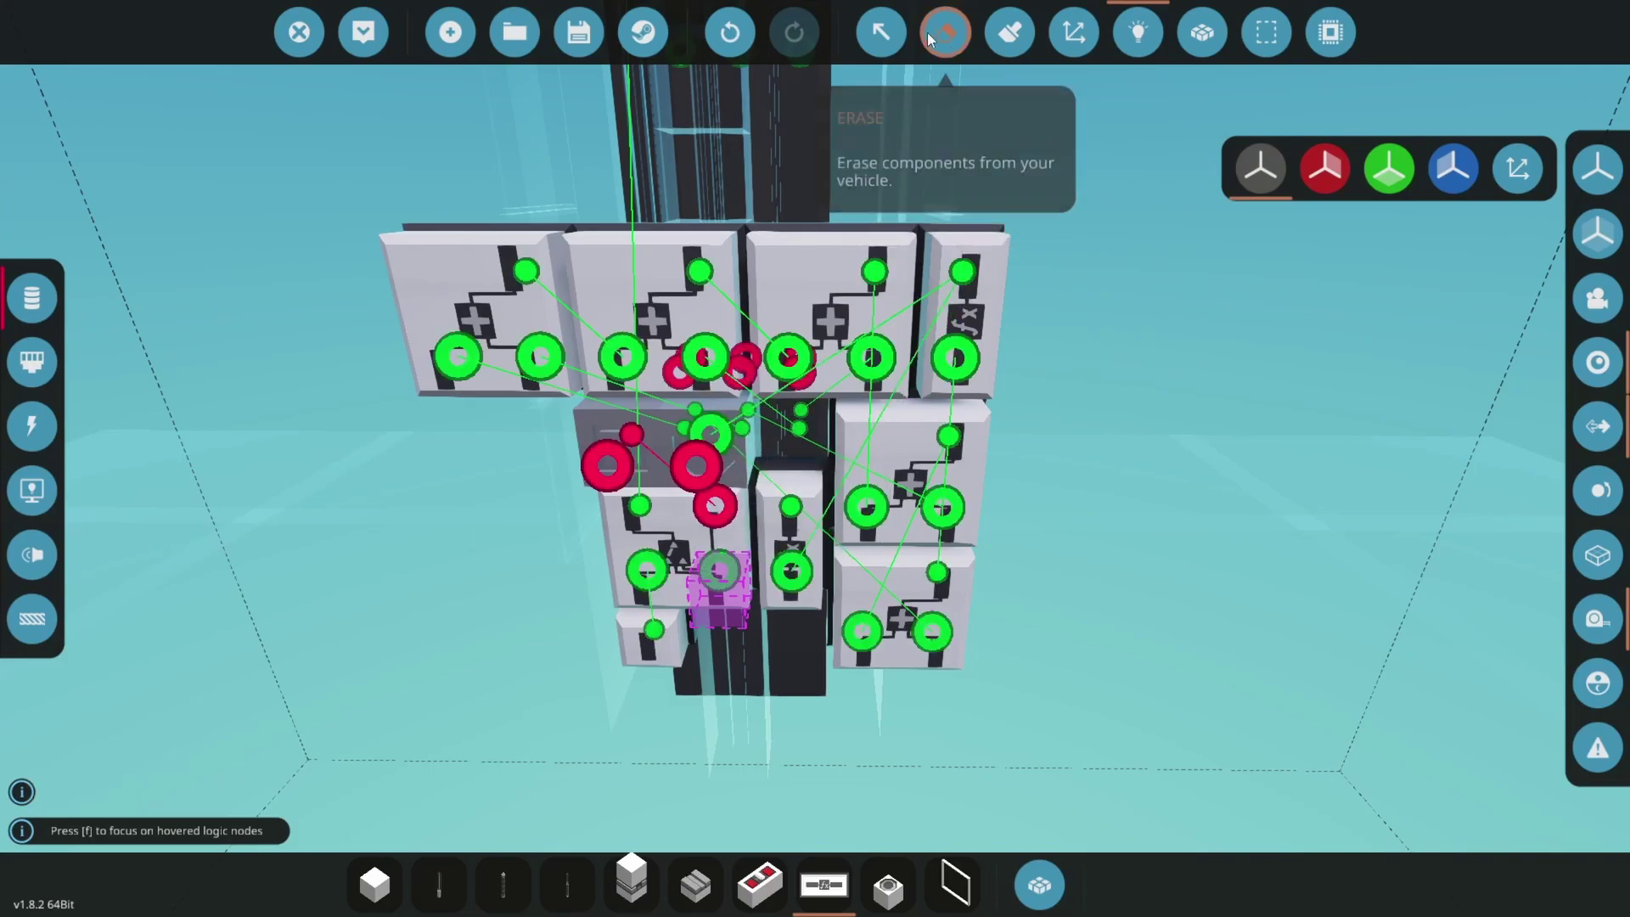
# Set the formula of the Function block beside the switchbox to x/1100.
pyautogui.click(880, 32)
pyautogui.click(779, 559)
pyautogui.click(210, 208)
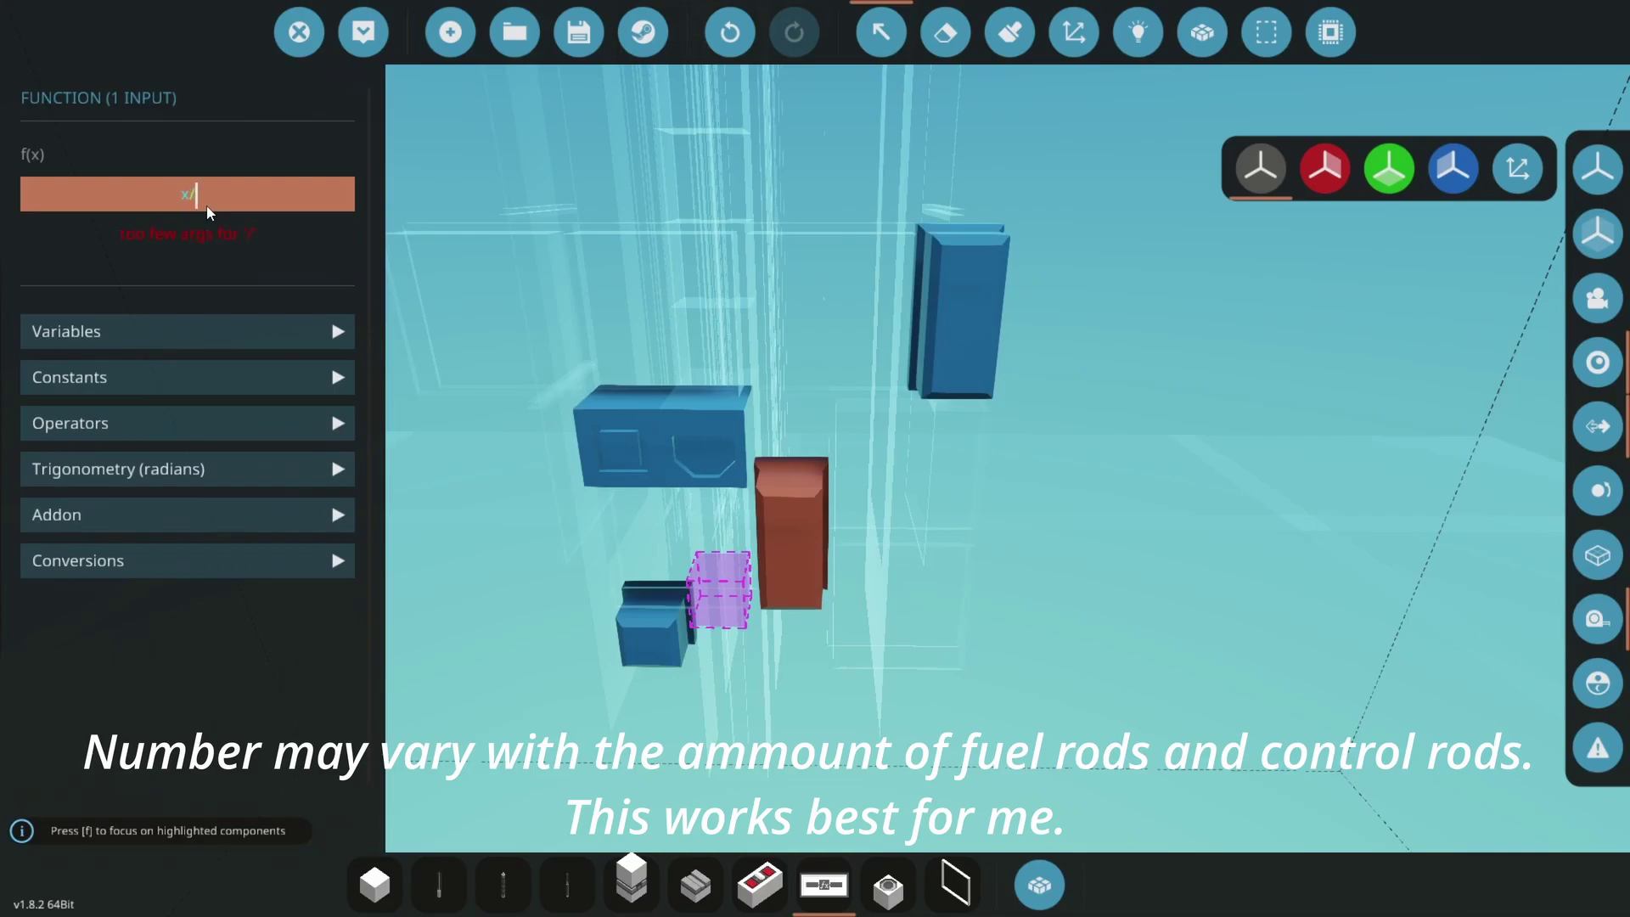
pyautogui.write('x/11')
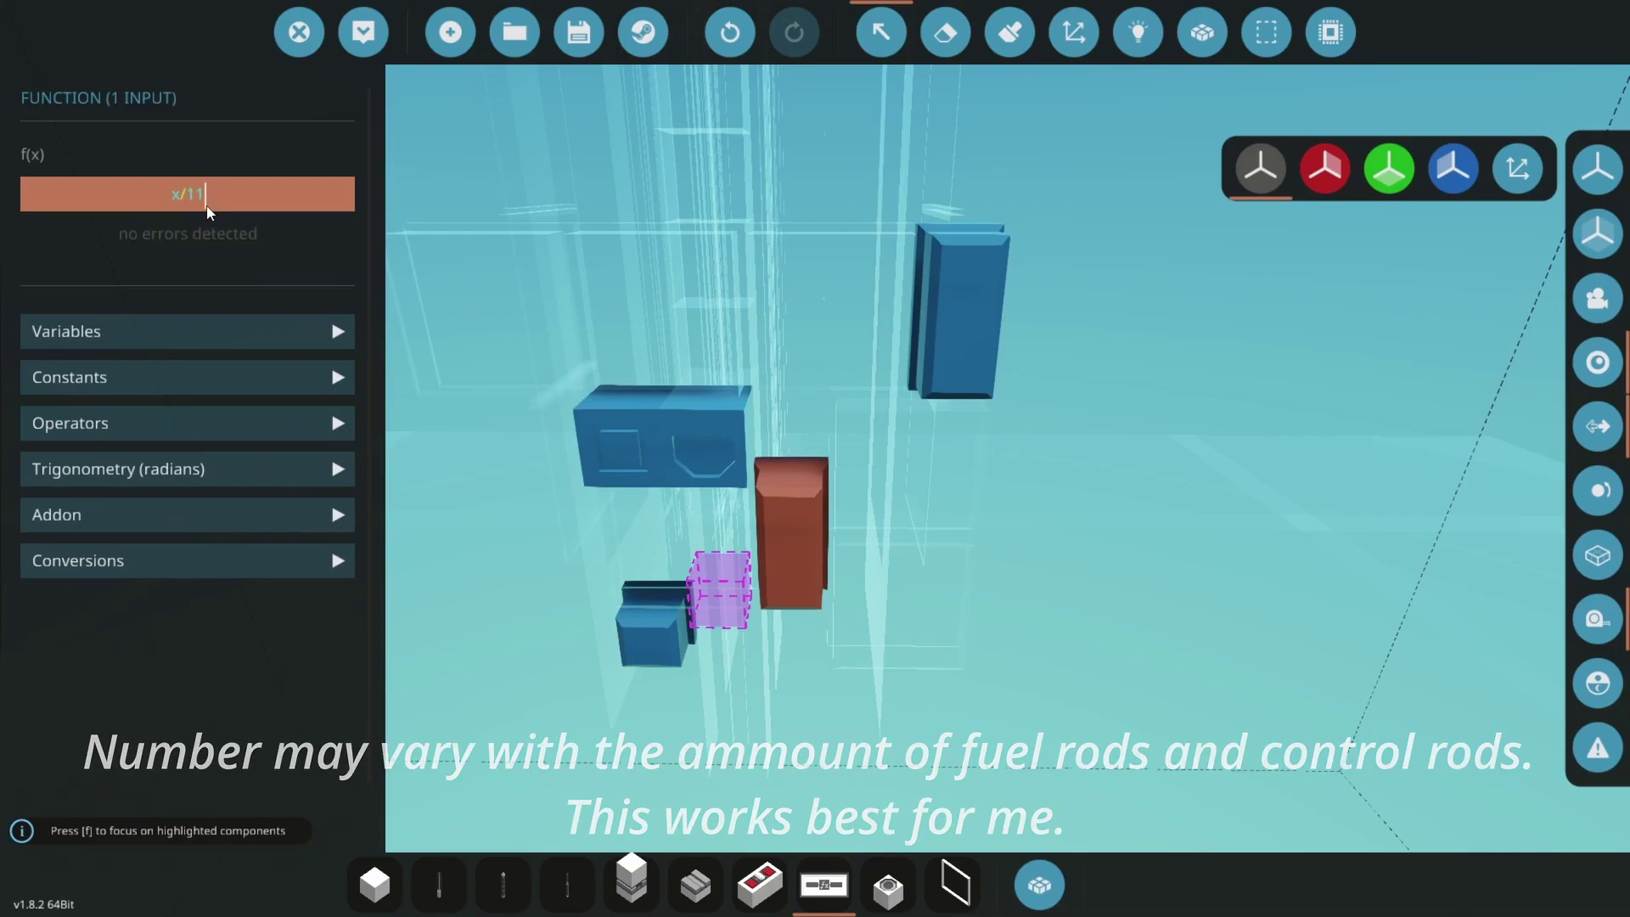
pyautogui.write('00')
# Connect the output of the Function block beside the switchbox to the Insertion Target of each nuclear control rod.
pyautogui.click(1330, 32)
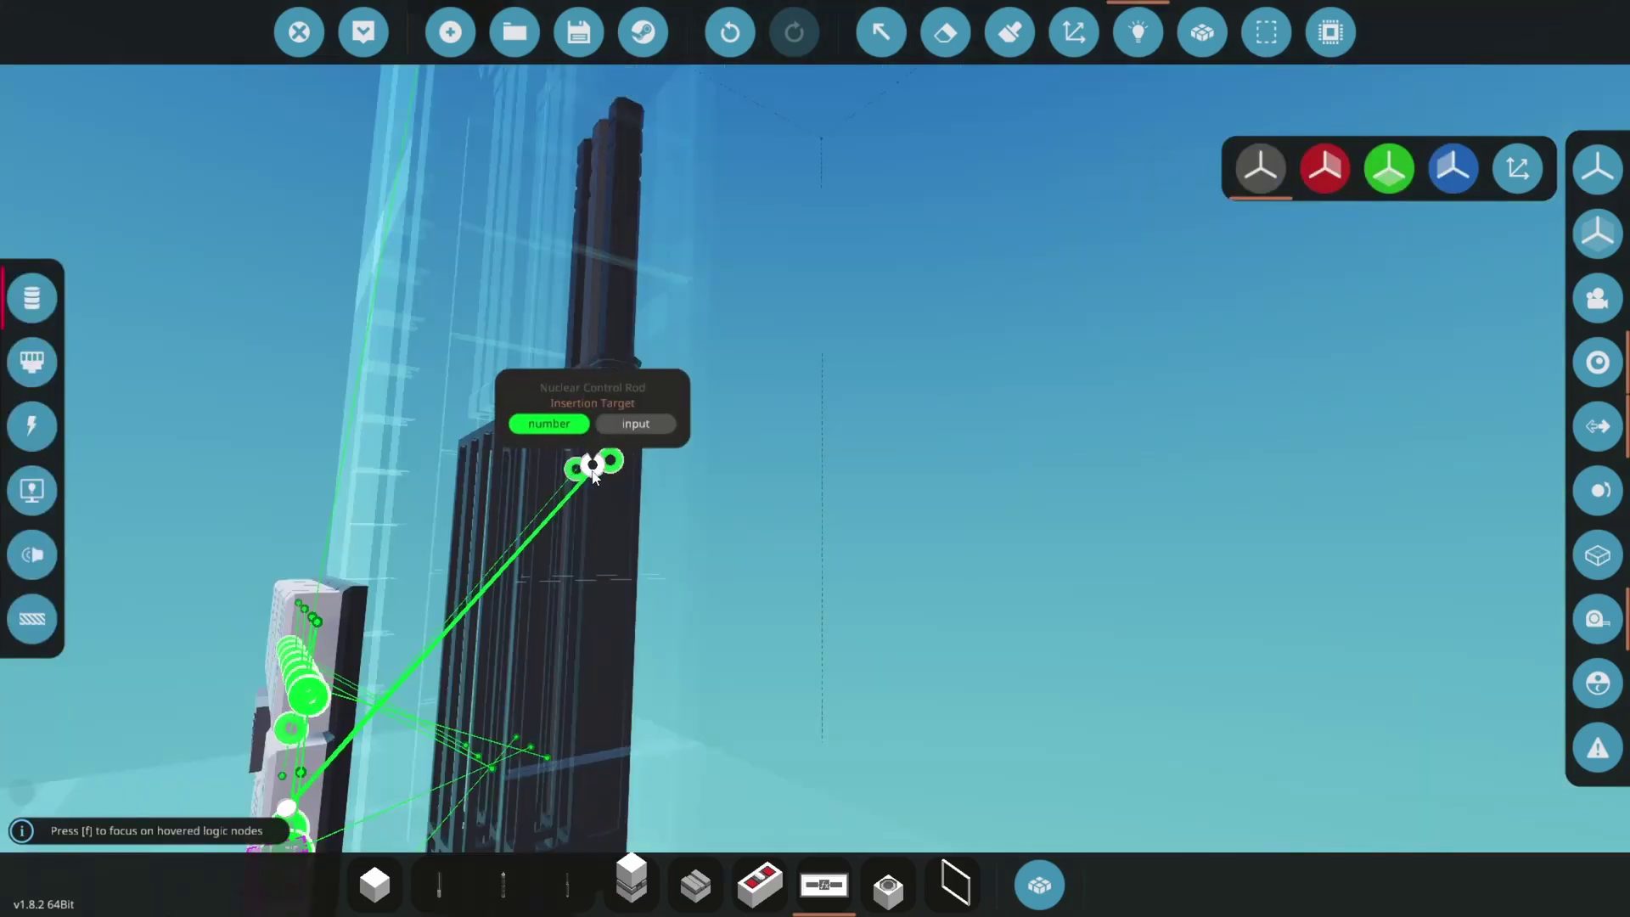
pyautogui.moveTo(605, 478); pyautogui.dragTo(613, 654)
pyautogui.press('w')
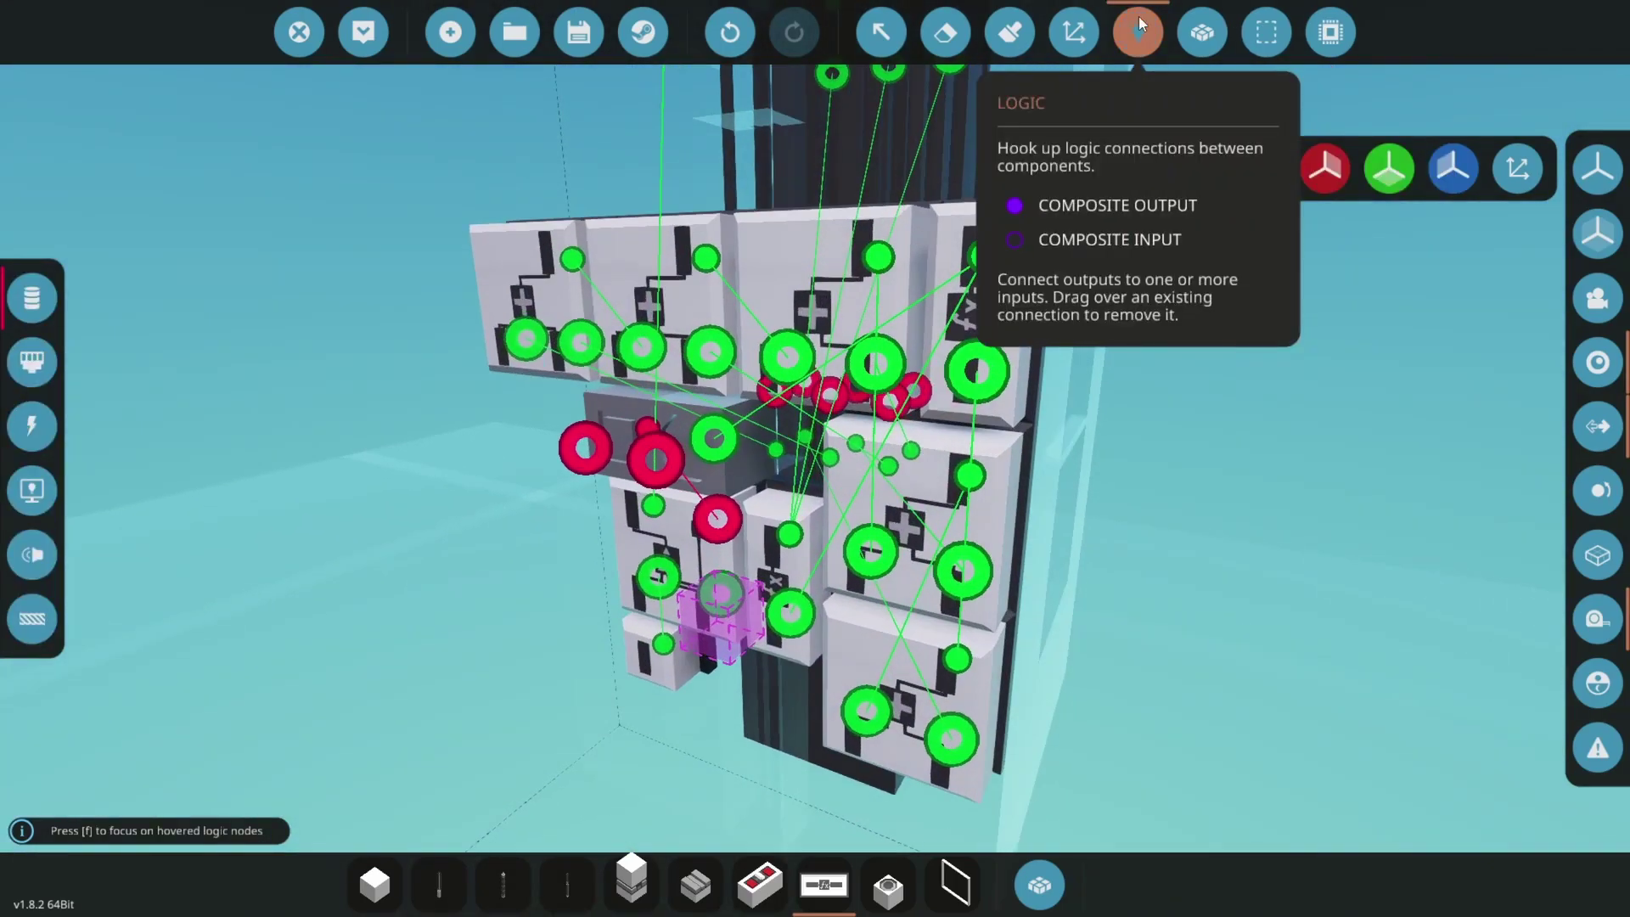
pyautogui.click(1141, 24)
pyautogui.press('s')
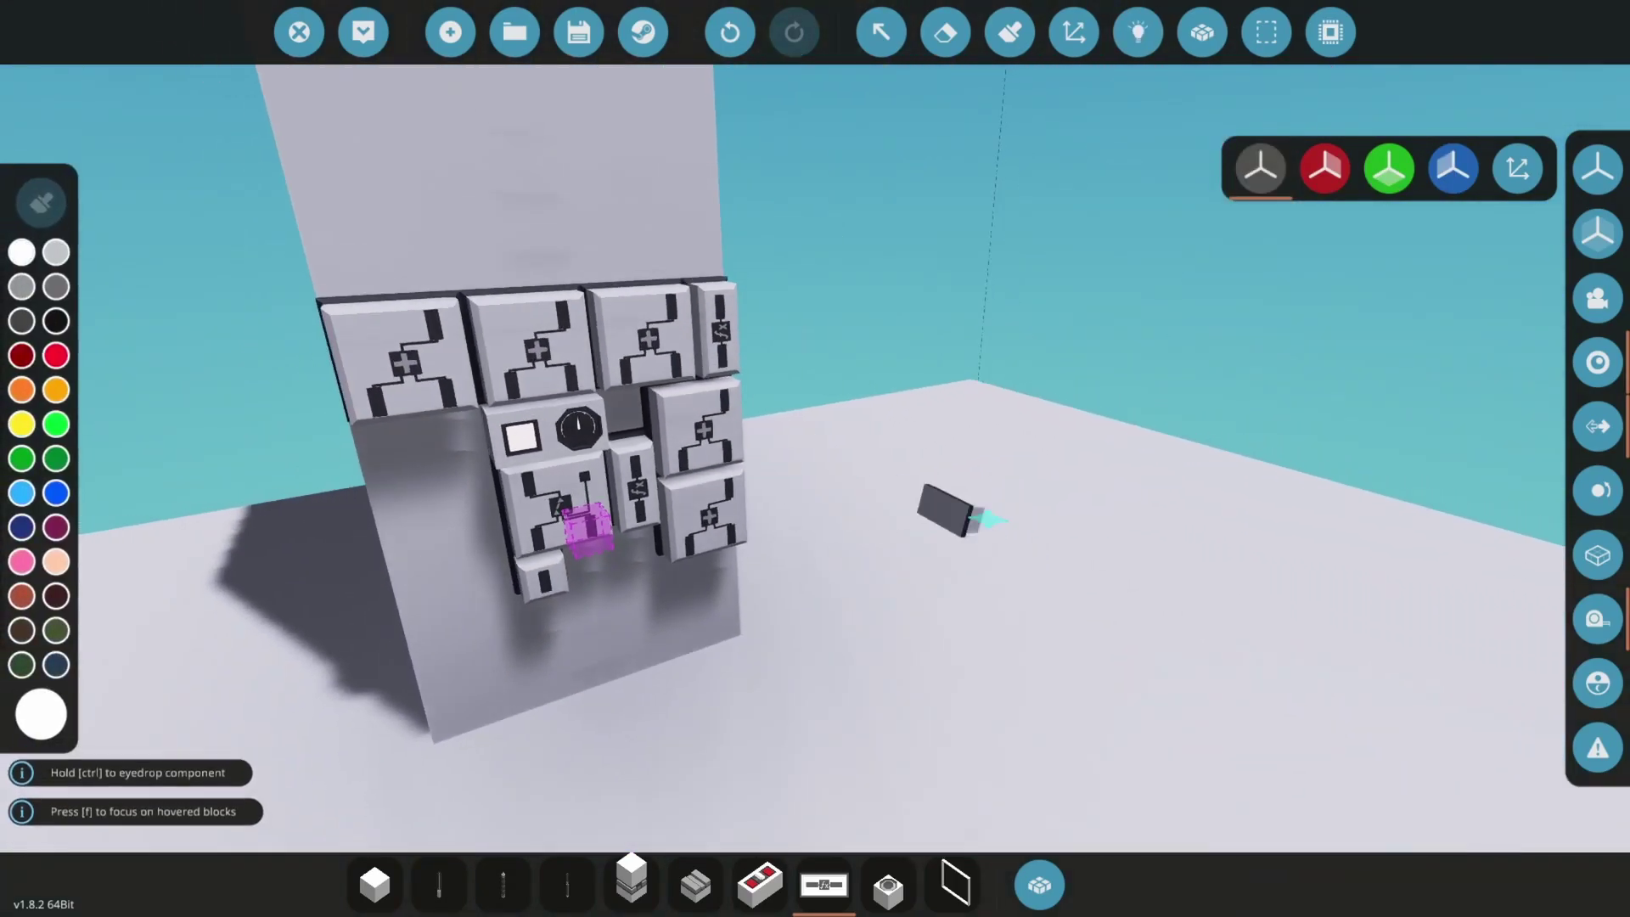
# Spawn the reactor in the world and inspect the fuel and control rods through the housing's windows.
pyautogui.click(1074, 32)
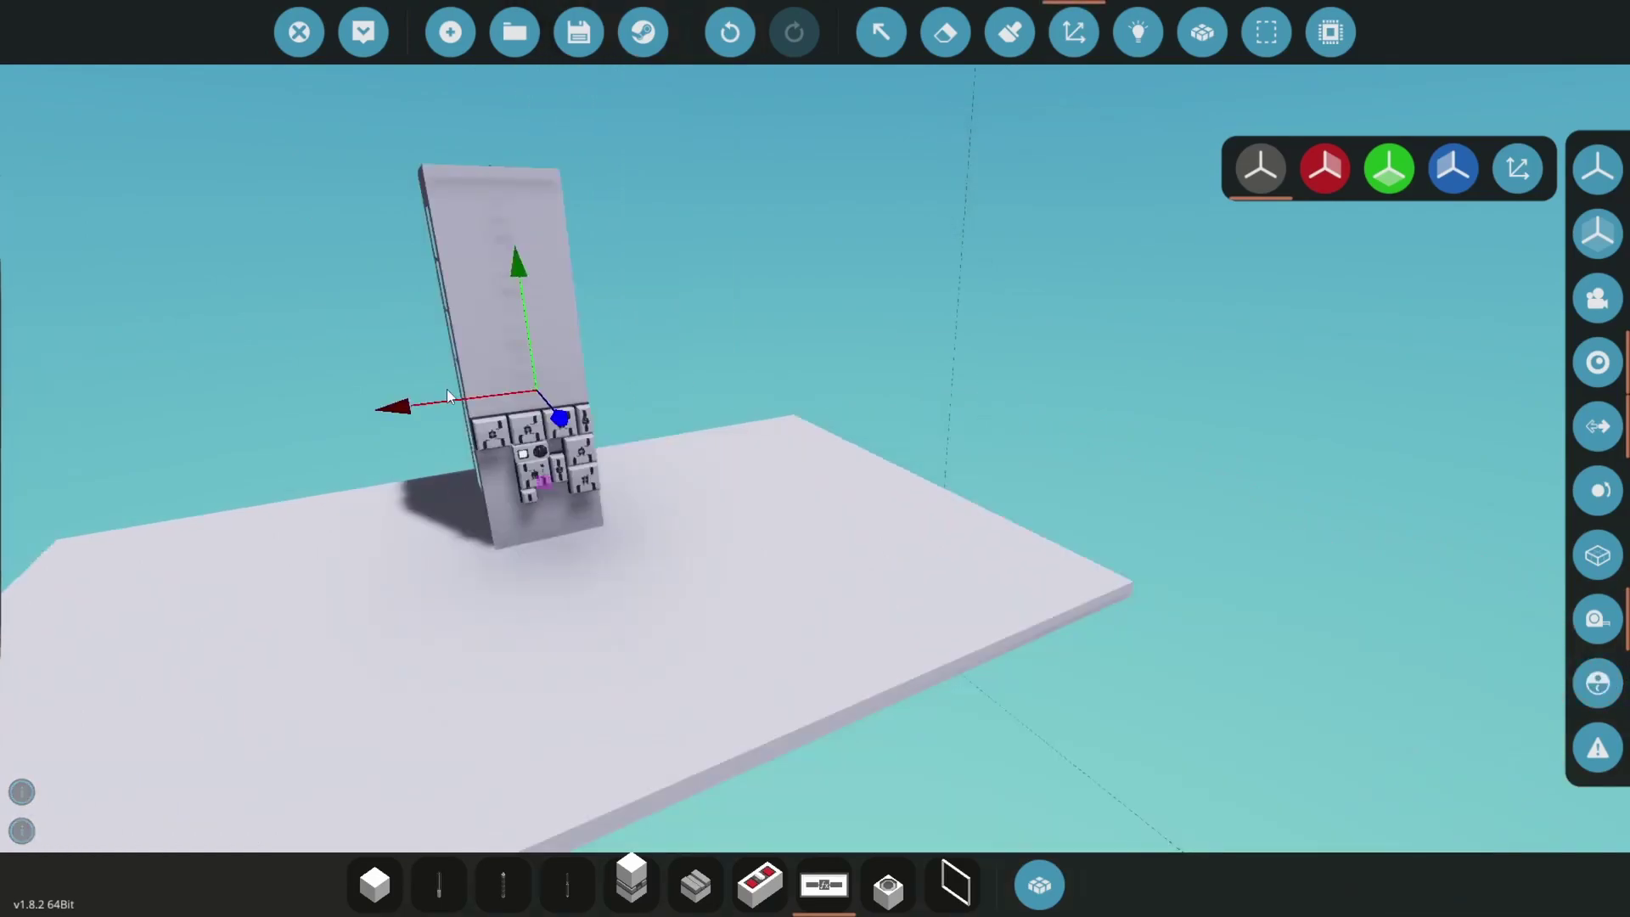
pyautogui.press('a')
pyautogui.click(1597, 689)
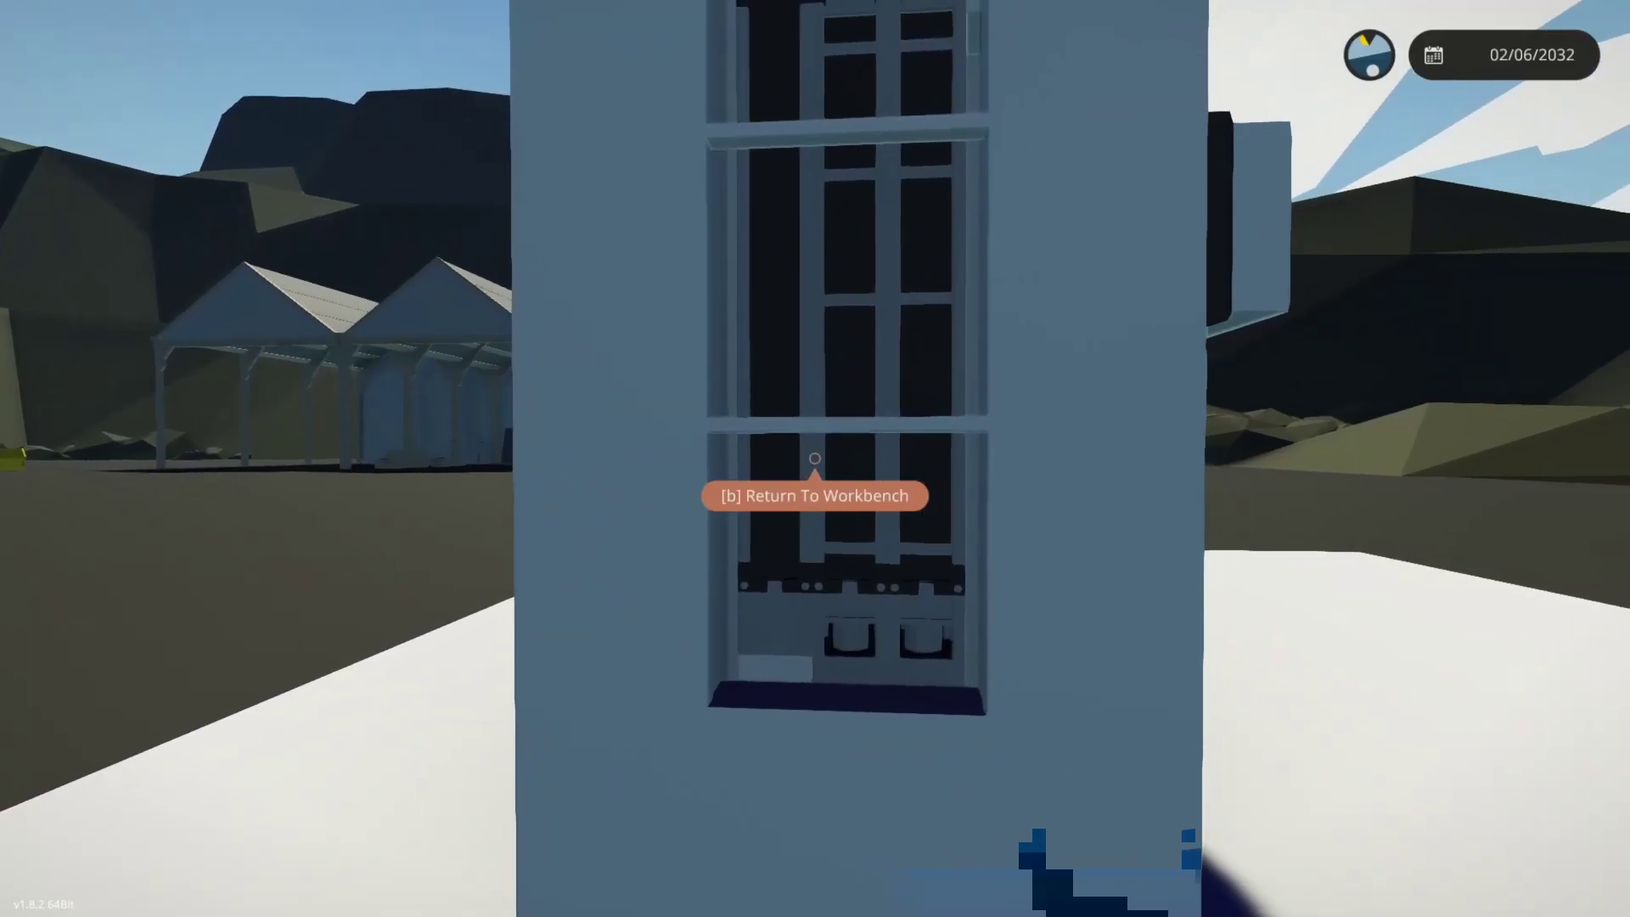
pyautogui.press('w')
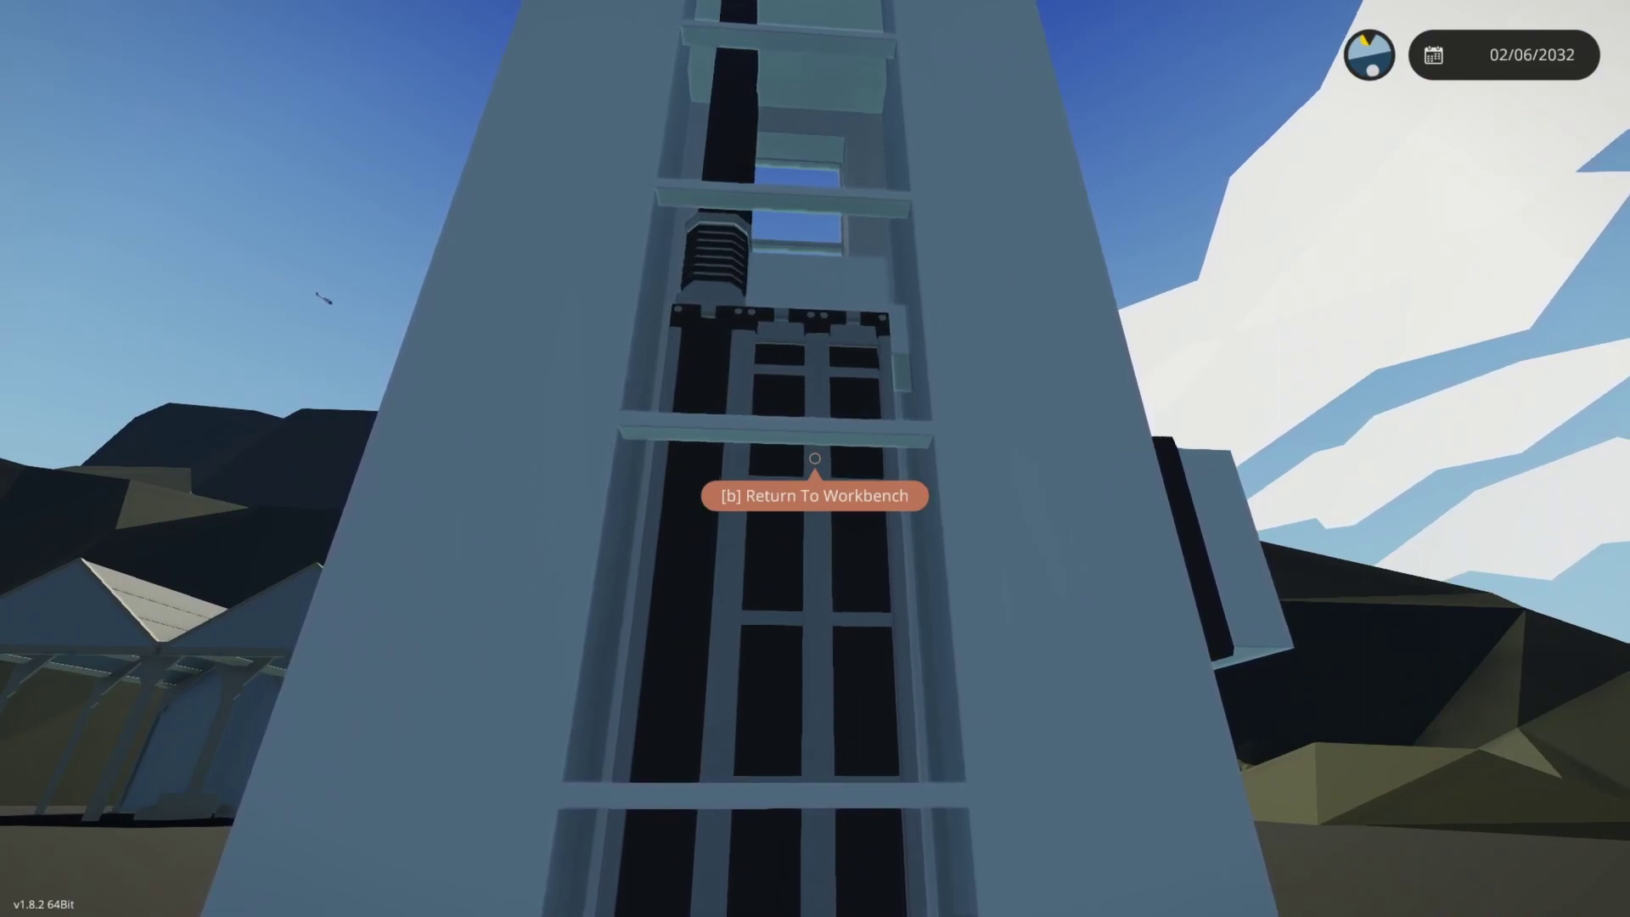
# Return to the workbench and open the properties of the Fluid Spawner inside the housing.
pyautogui.press('b')
pyautogui.scroll(10, 836, 460)
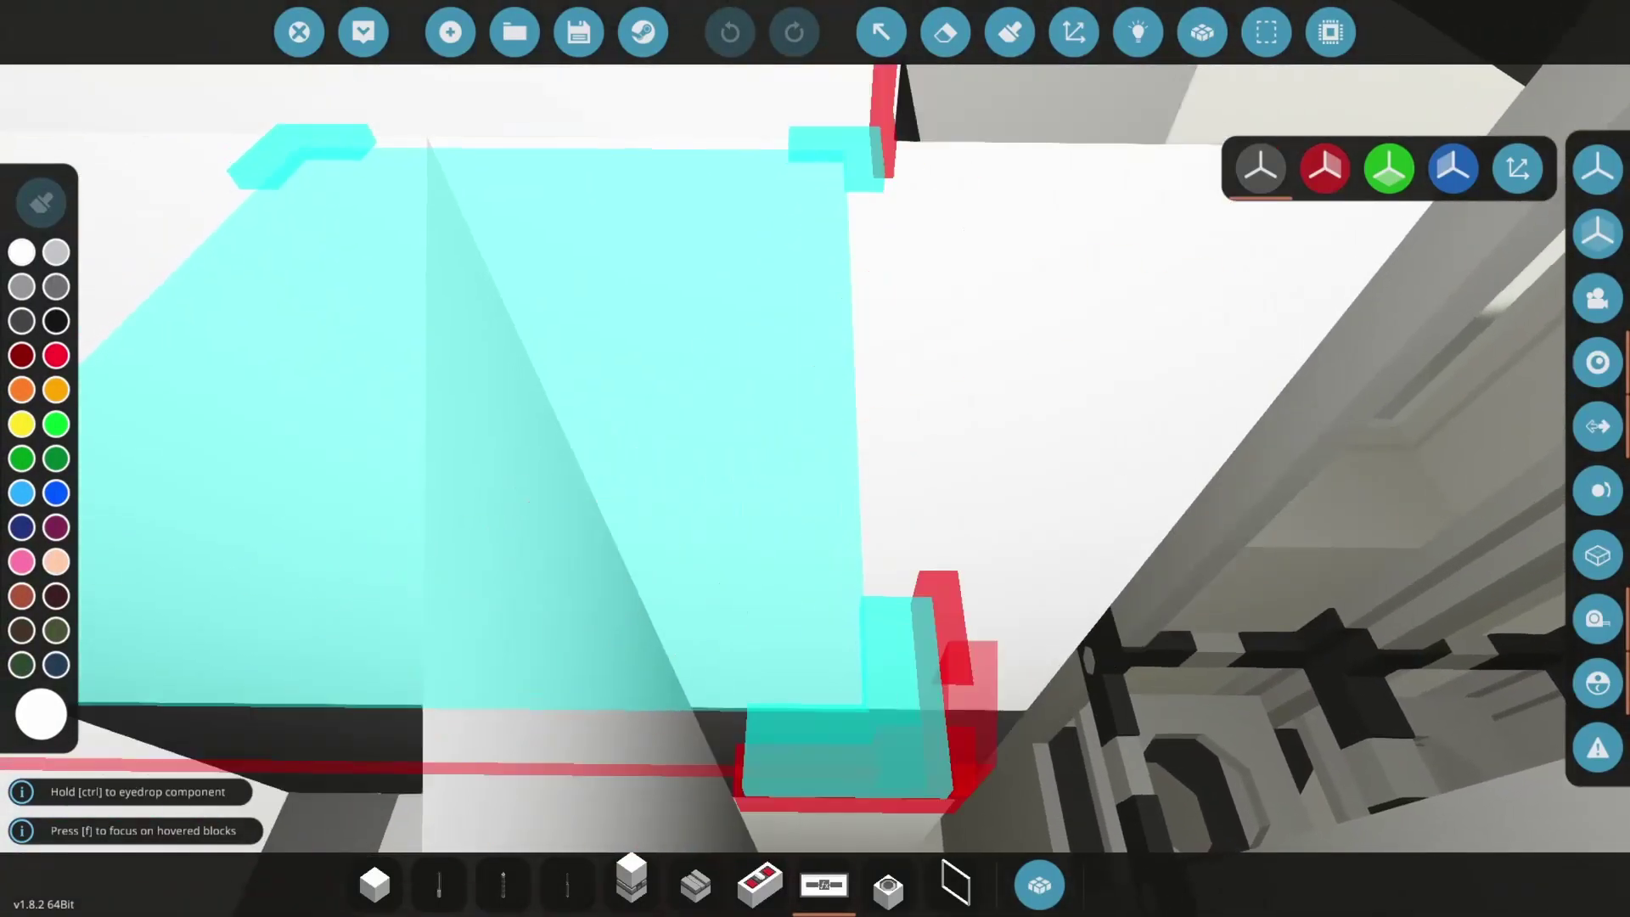
pyautogui.click(777, 557)
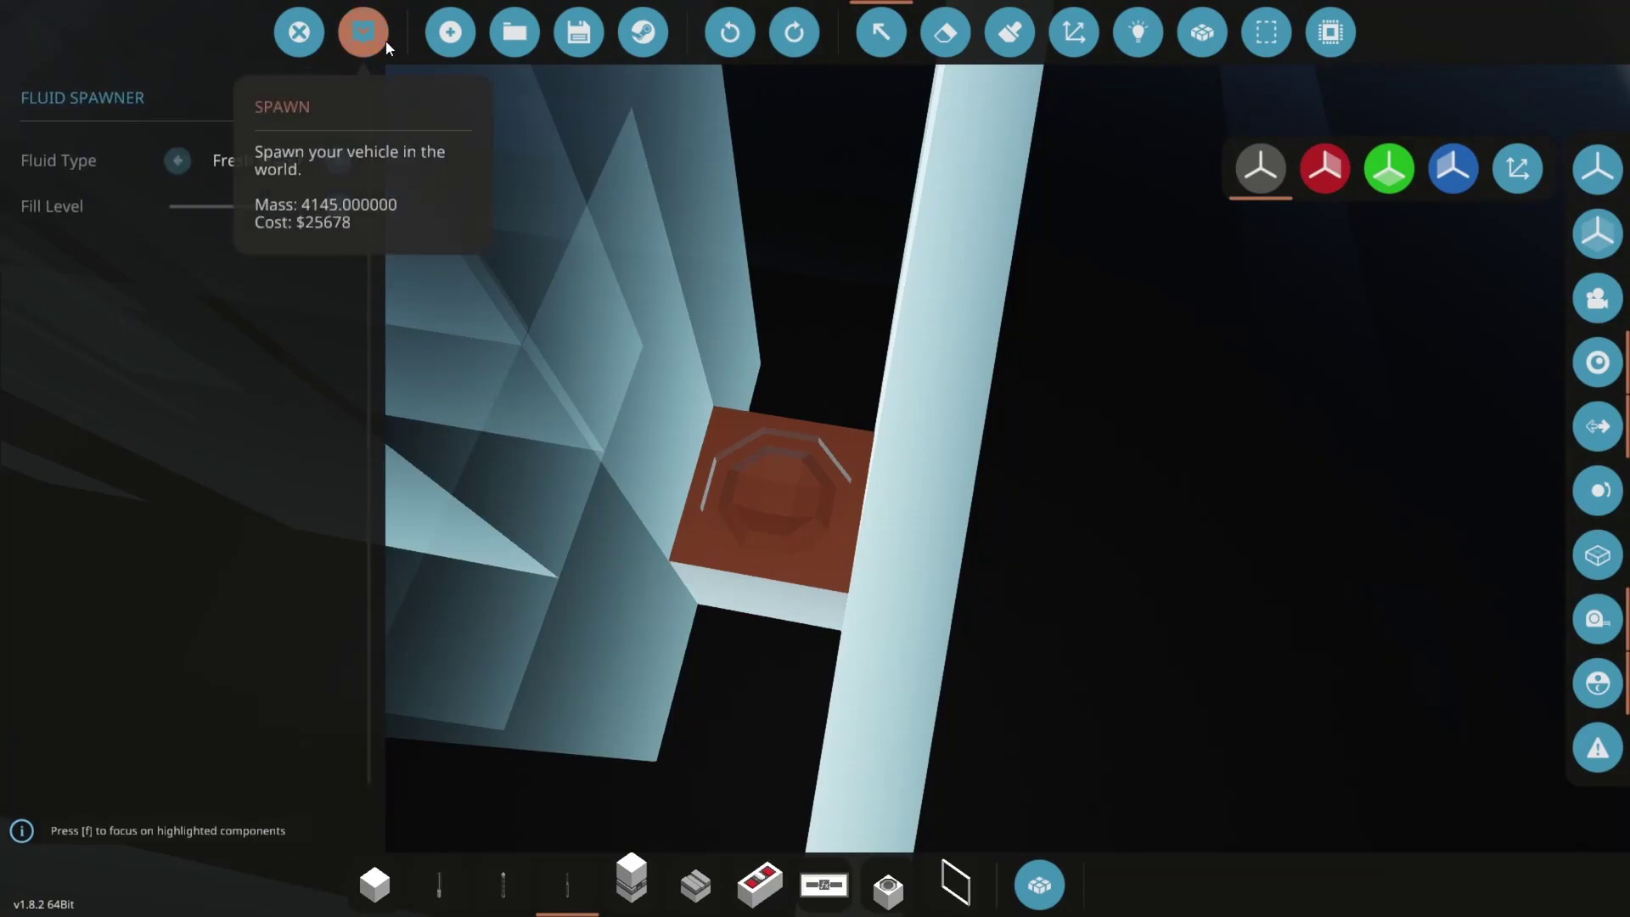
# Spawn the reactor again, switch on the toggle button on its outer wall, and check the dial reading.
pyautogui.click(363, 32)
pyautogui.press('w')
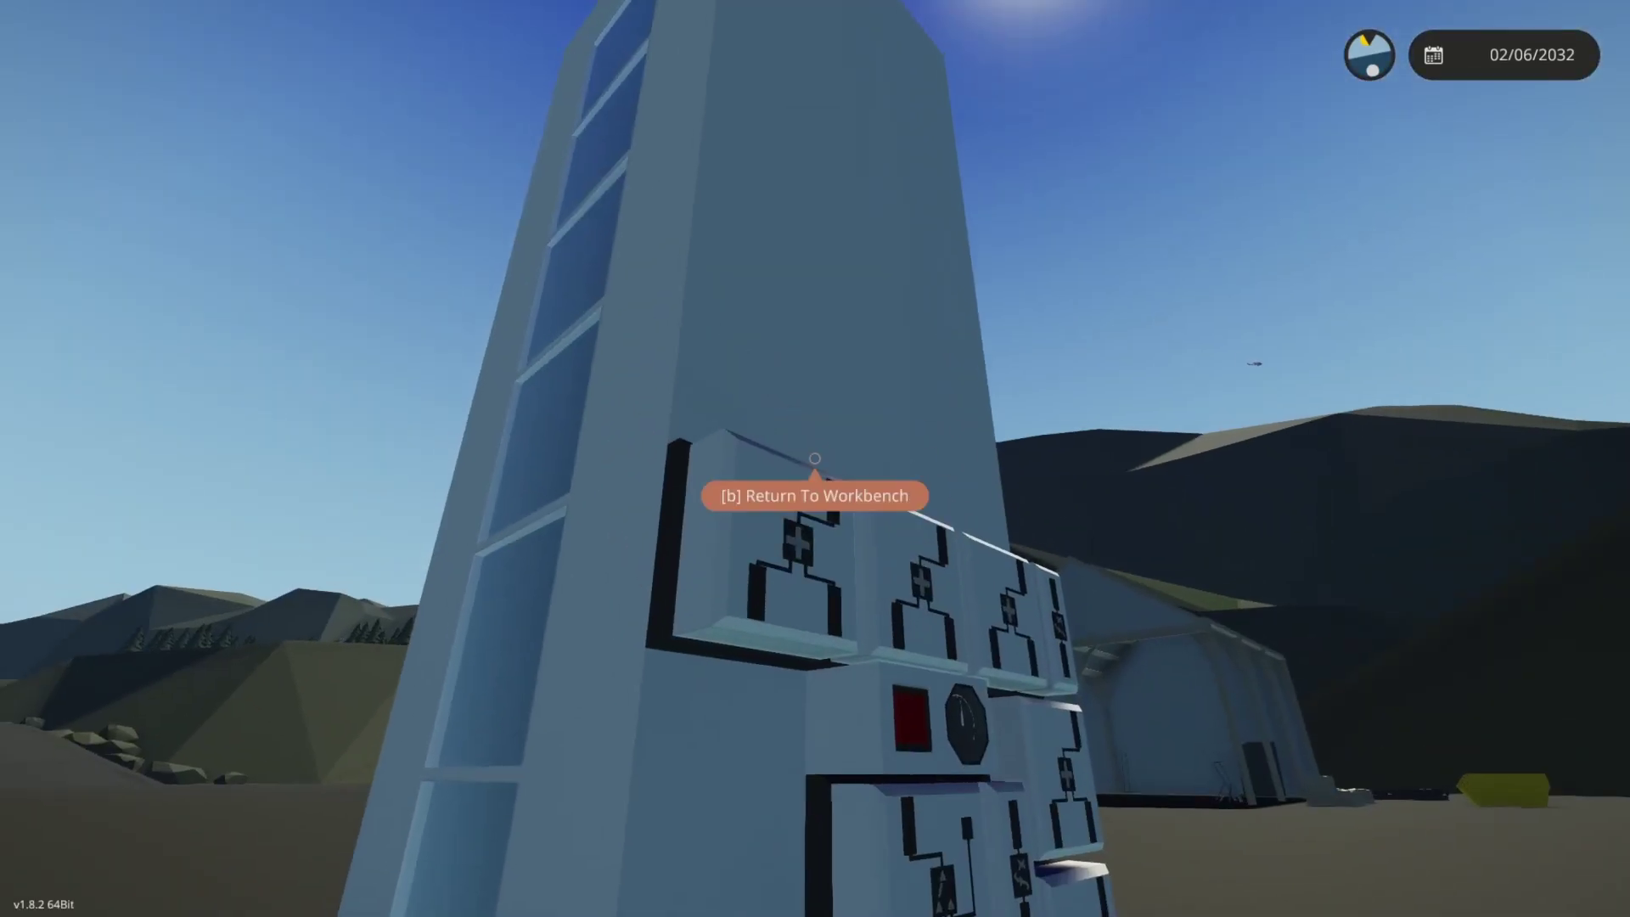
pyautogui.press('e')
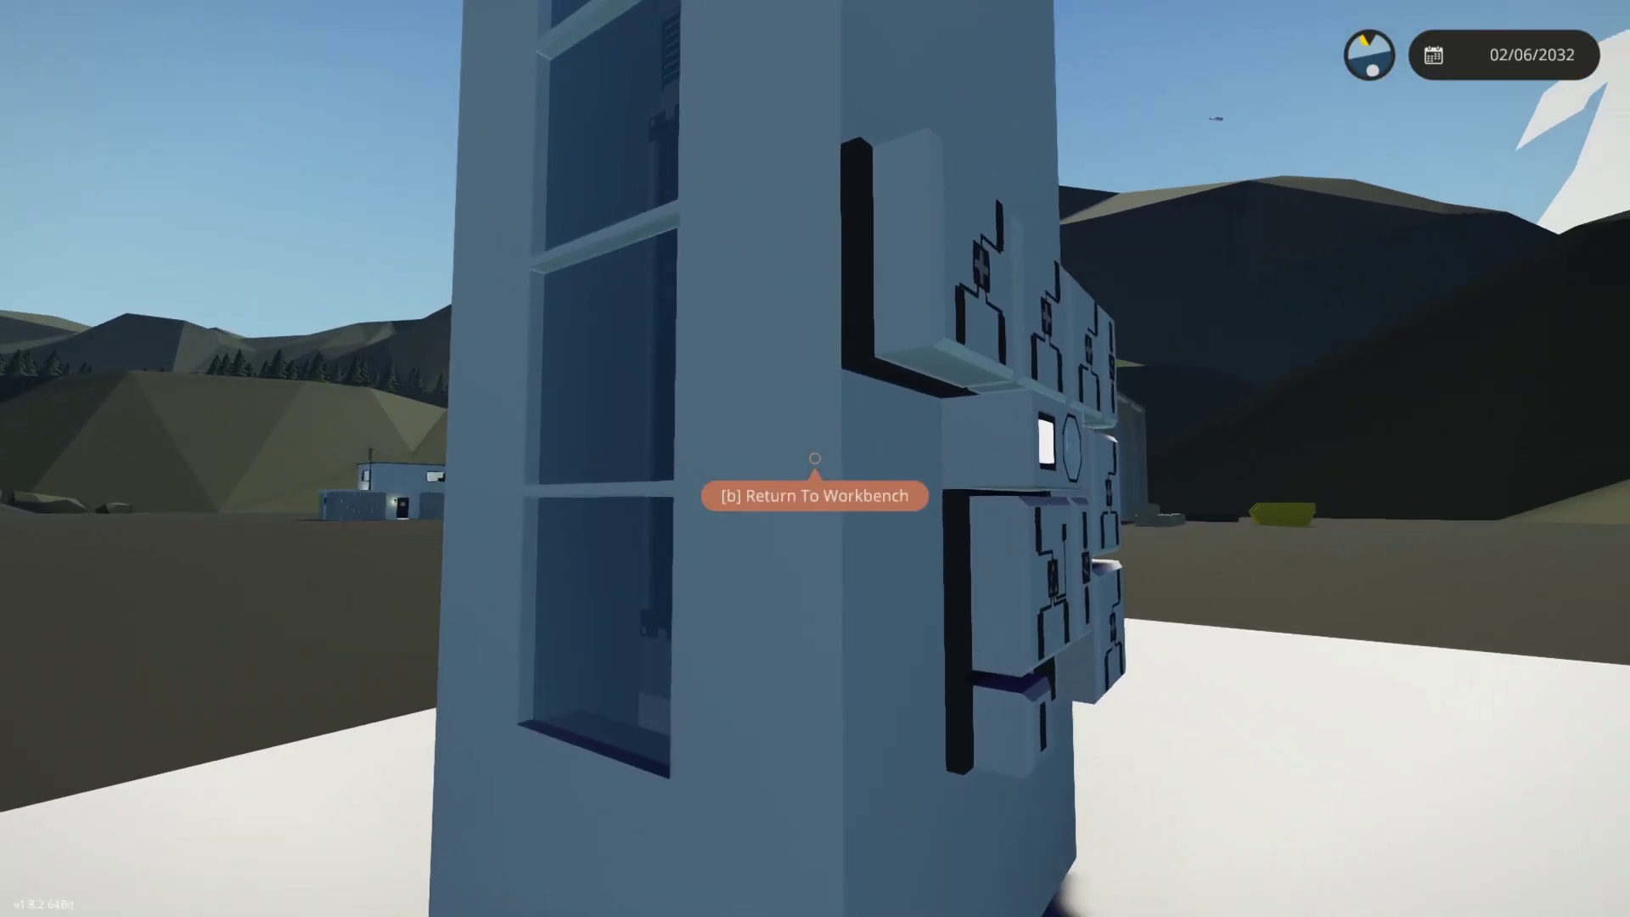
pyautogui.press('d')
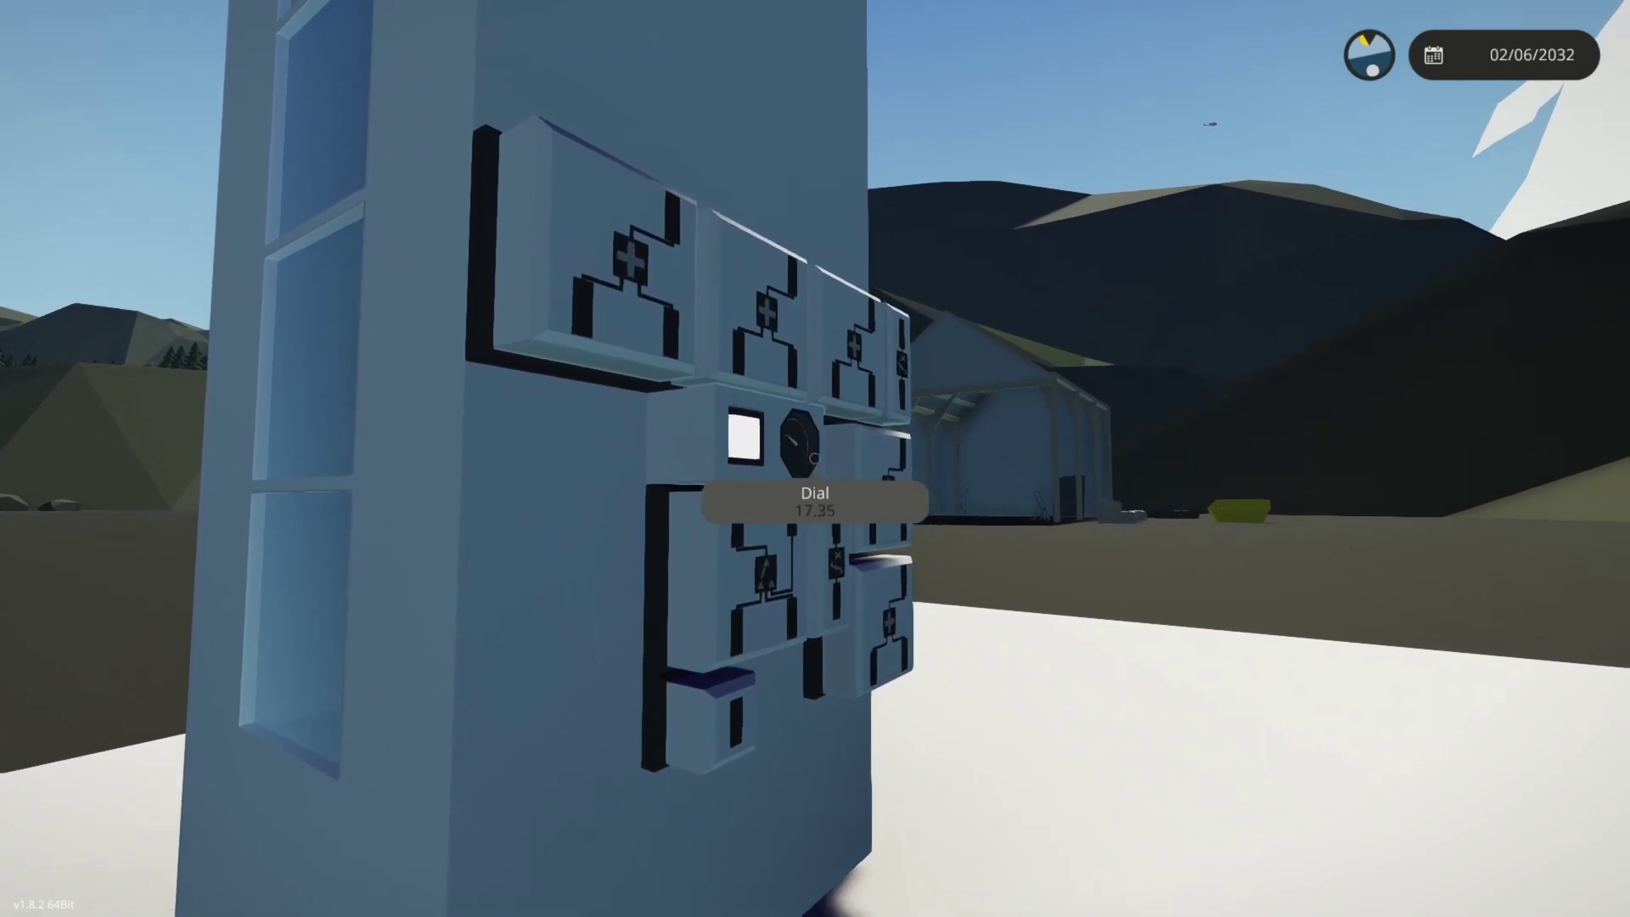
# Watch the dial on the reactor's outer wall and look at the rods through the housing's windows.
pyautogui.press('a')
pyautogui.press('a')
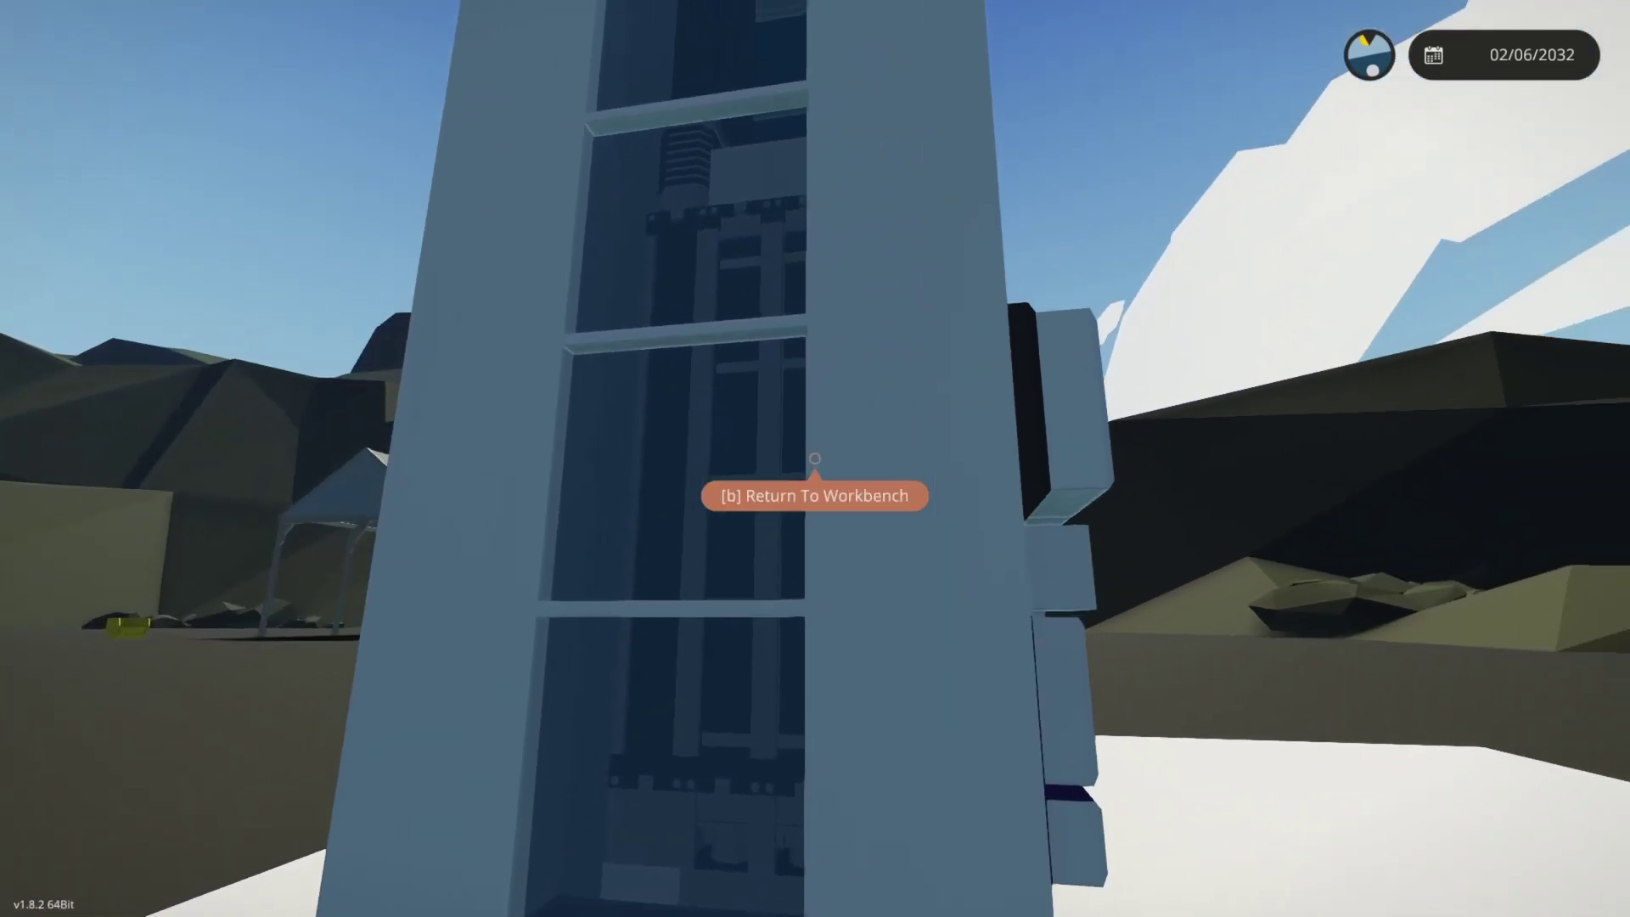
pyautogui.press('a')
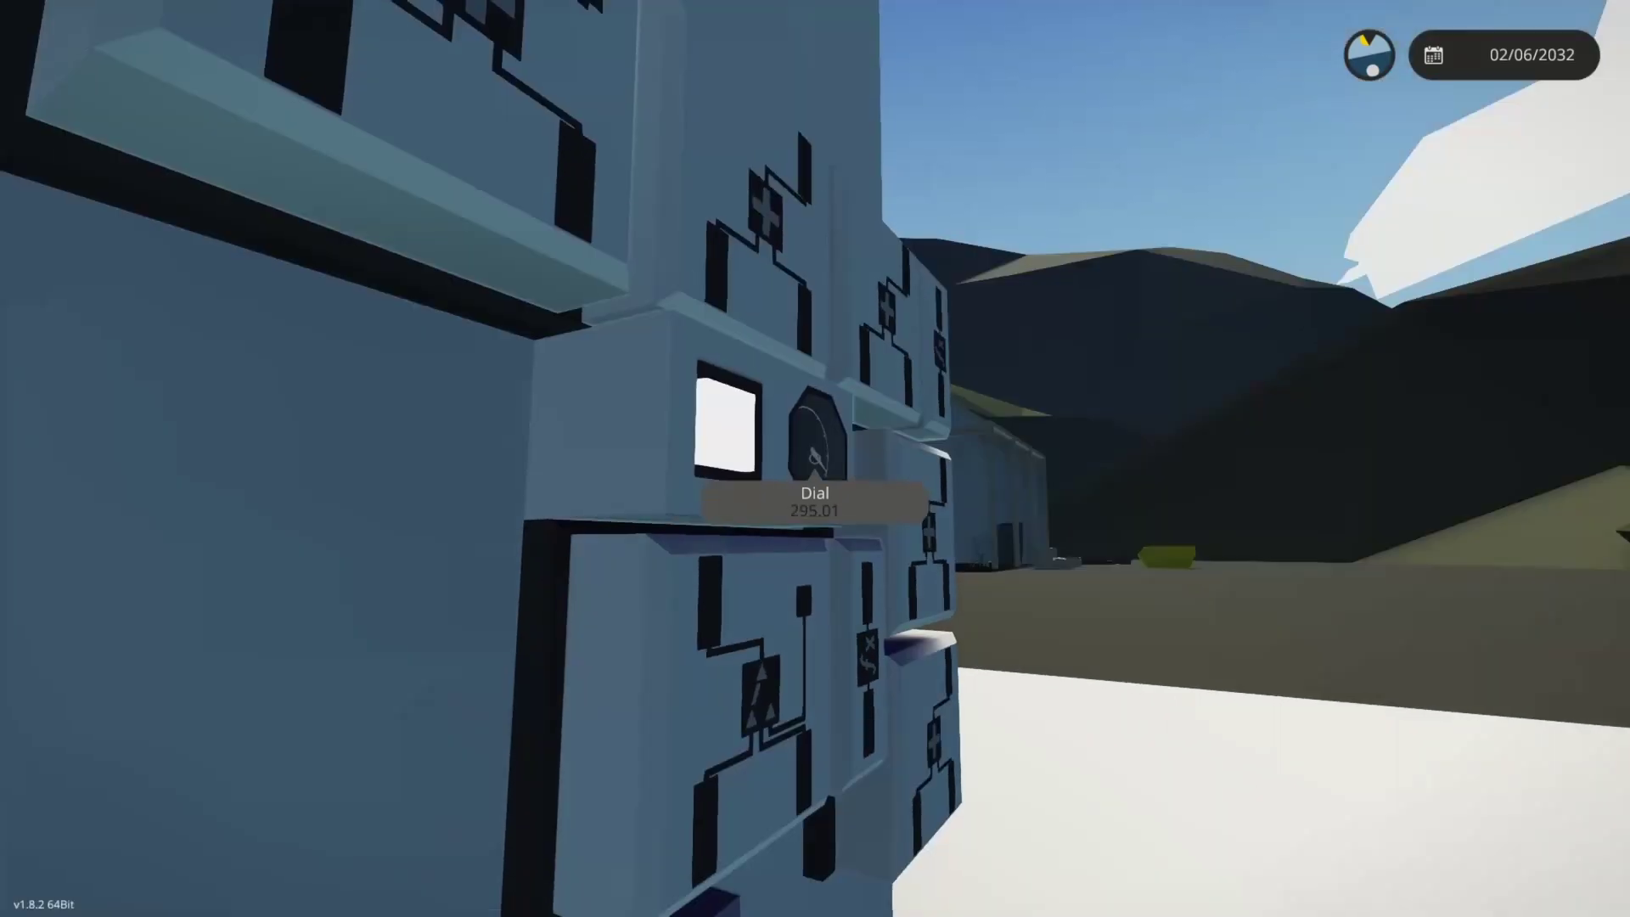
pyautogui.press('d')
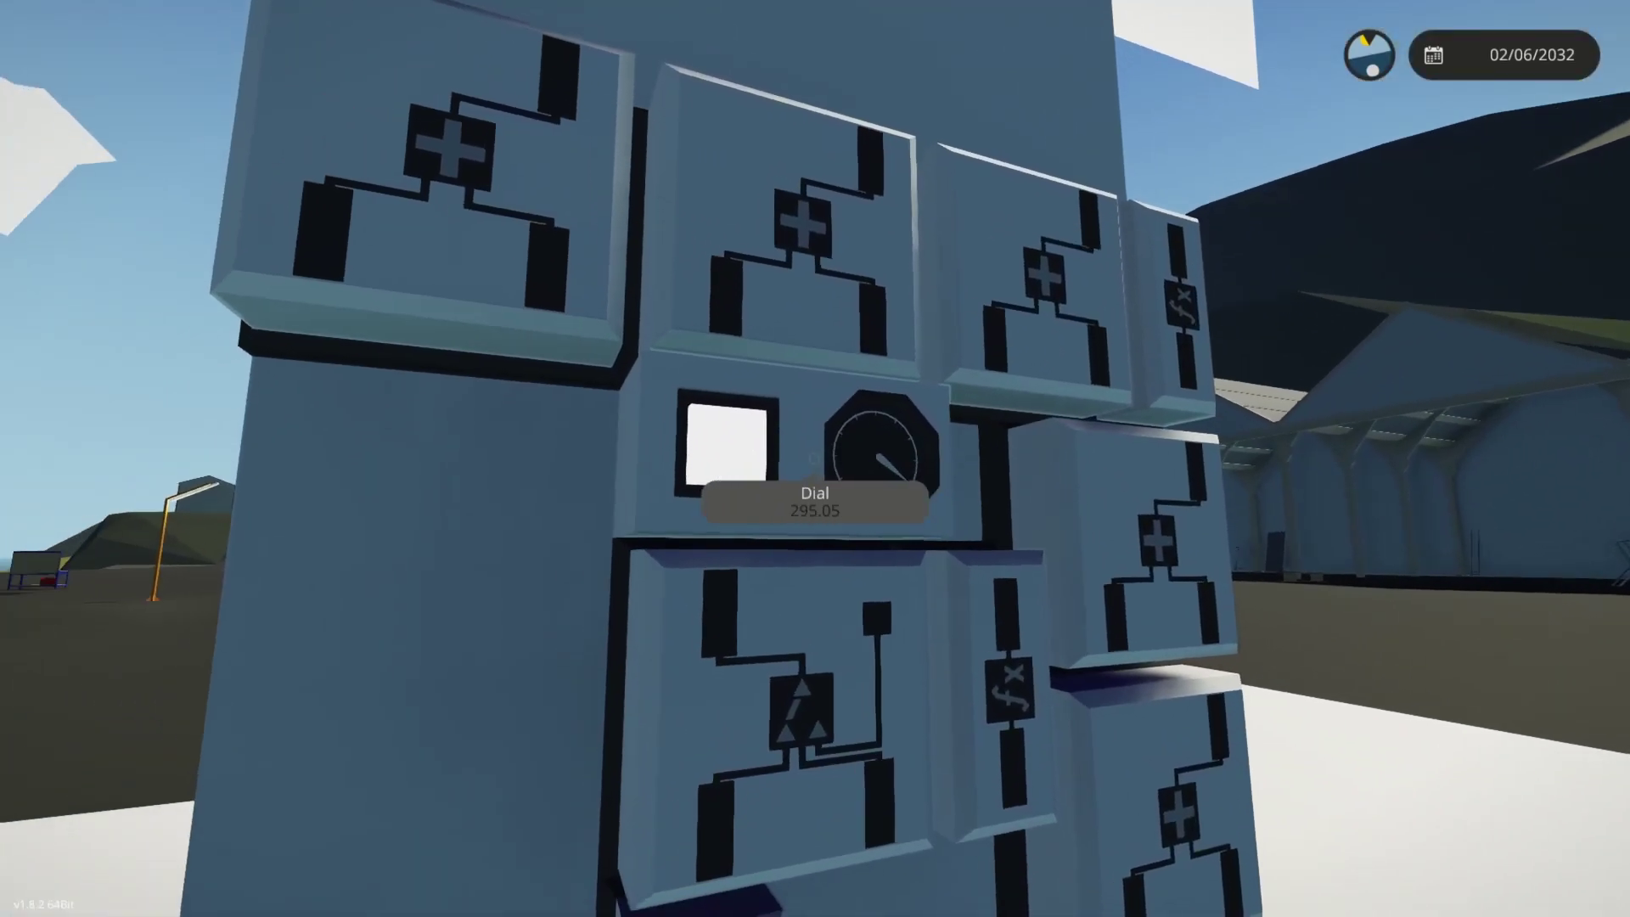
pyautogui.press('w')
pyautogui.press('d')
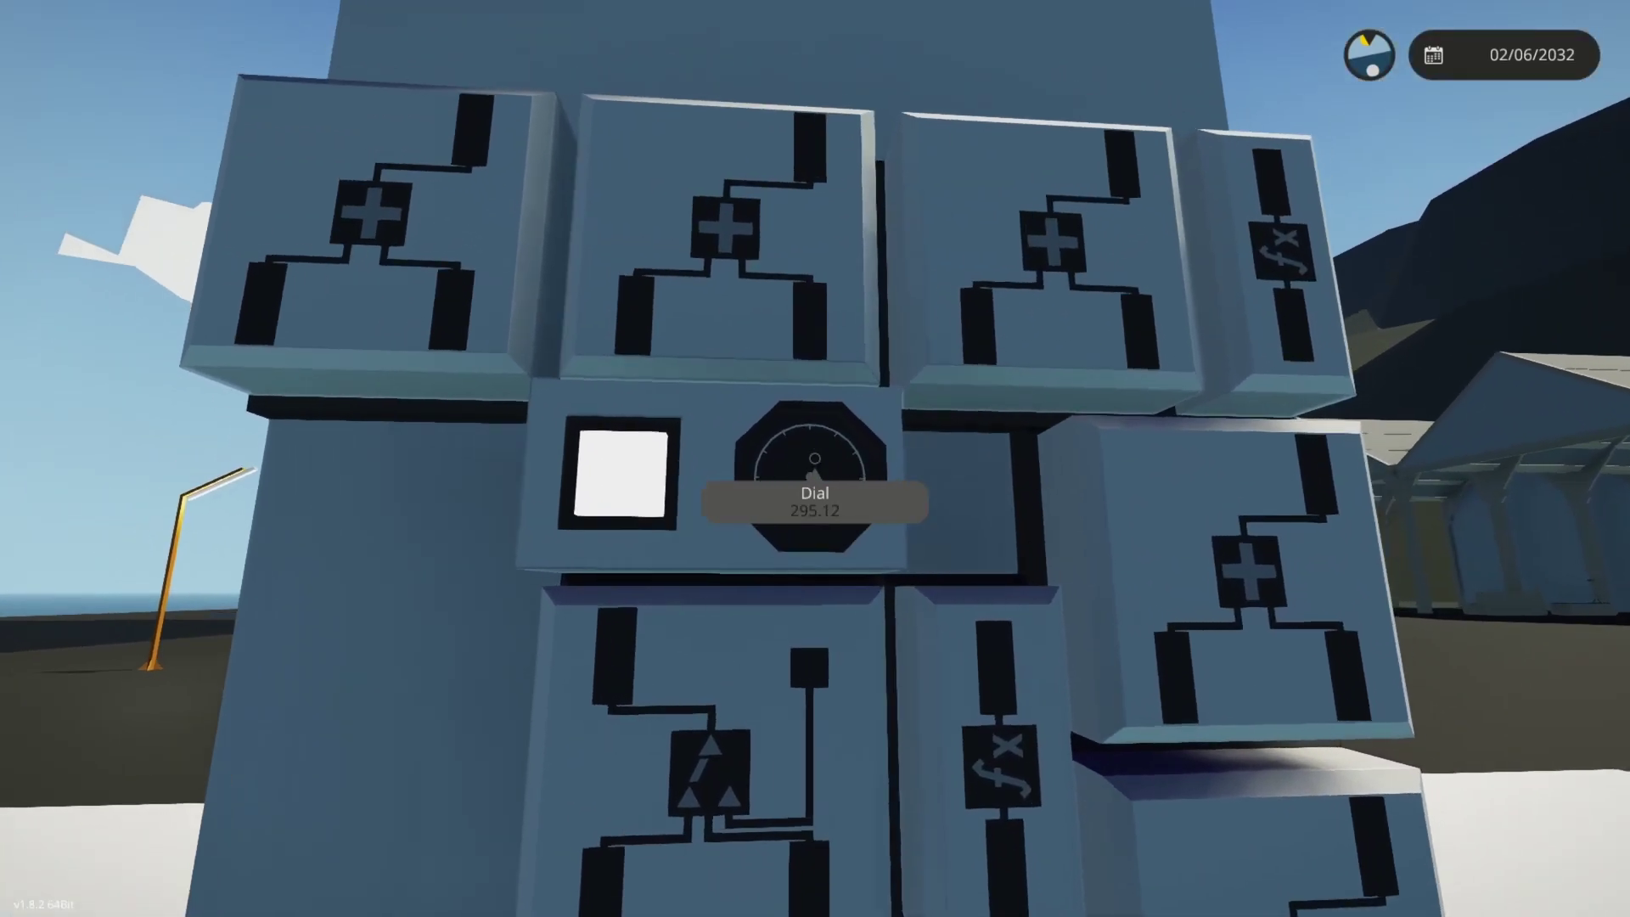
pyautogui.press('d')
pyautogui.press('w')
pyautogui.press('s')
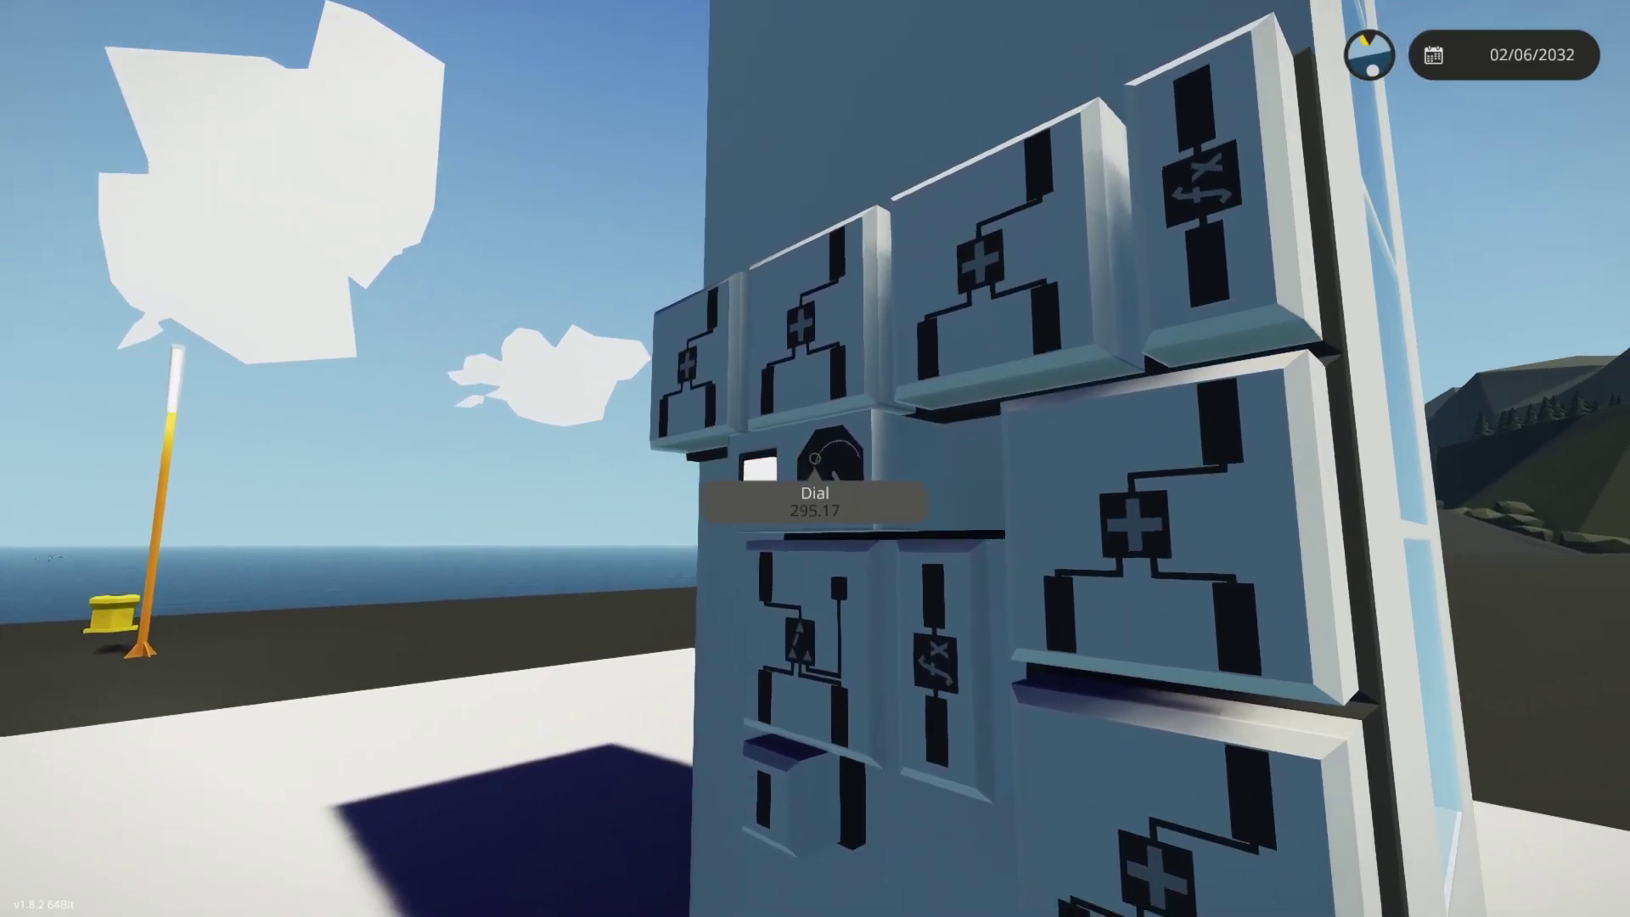
# Walk around the reactor and examine the fuel rods and control rods inside the housing up close.
pyautogui.press('d')
pyautogui.press('d')
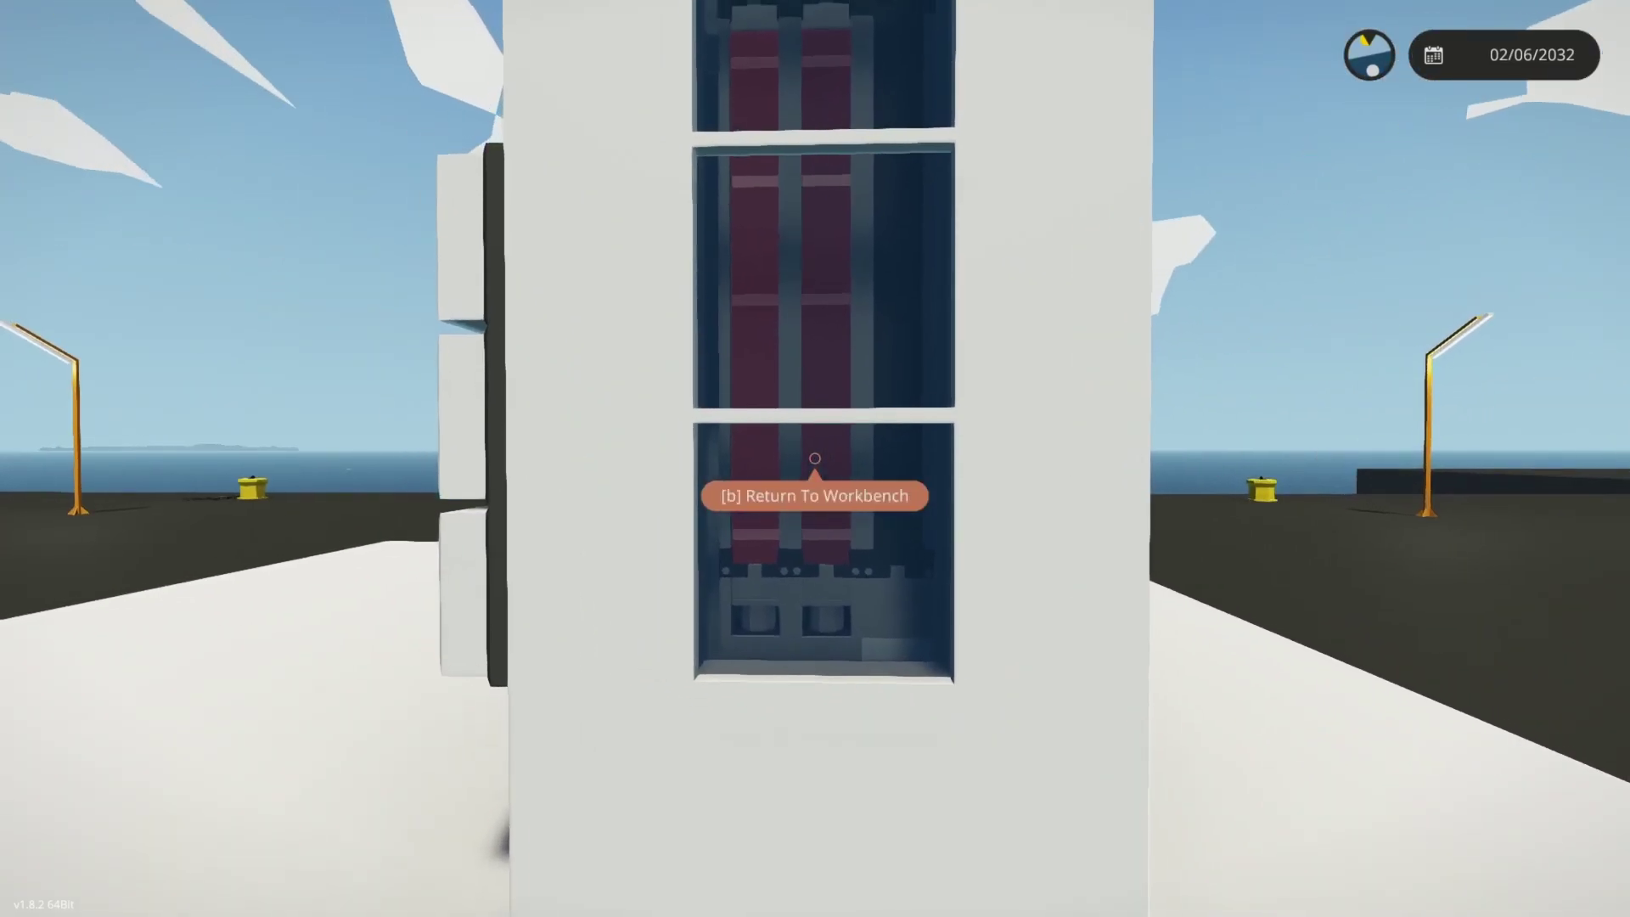
pyautogui.press('a')
pyautogui.press('d')
pyautogui.press('w')
pyautogui.press('a')
pyautogui.press('a')
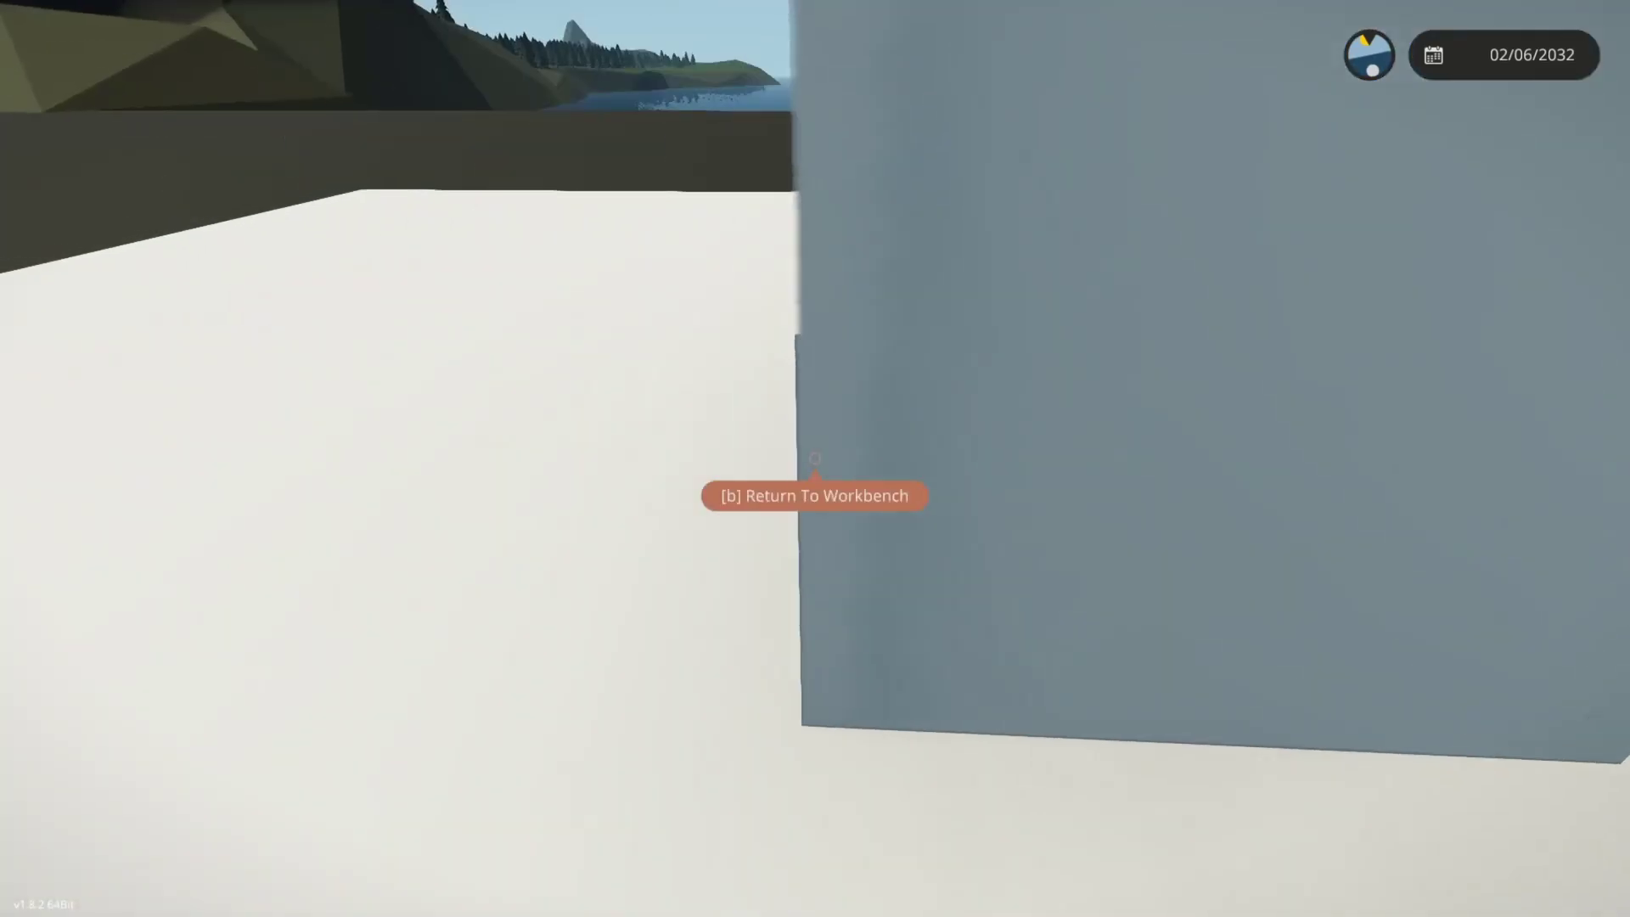
pyautogui.press('a')
pyautogui.press('s')
pyautogui.press('d')
pyautogui.press('s')
pyautogui.press('a')
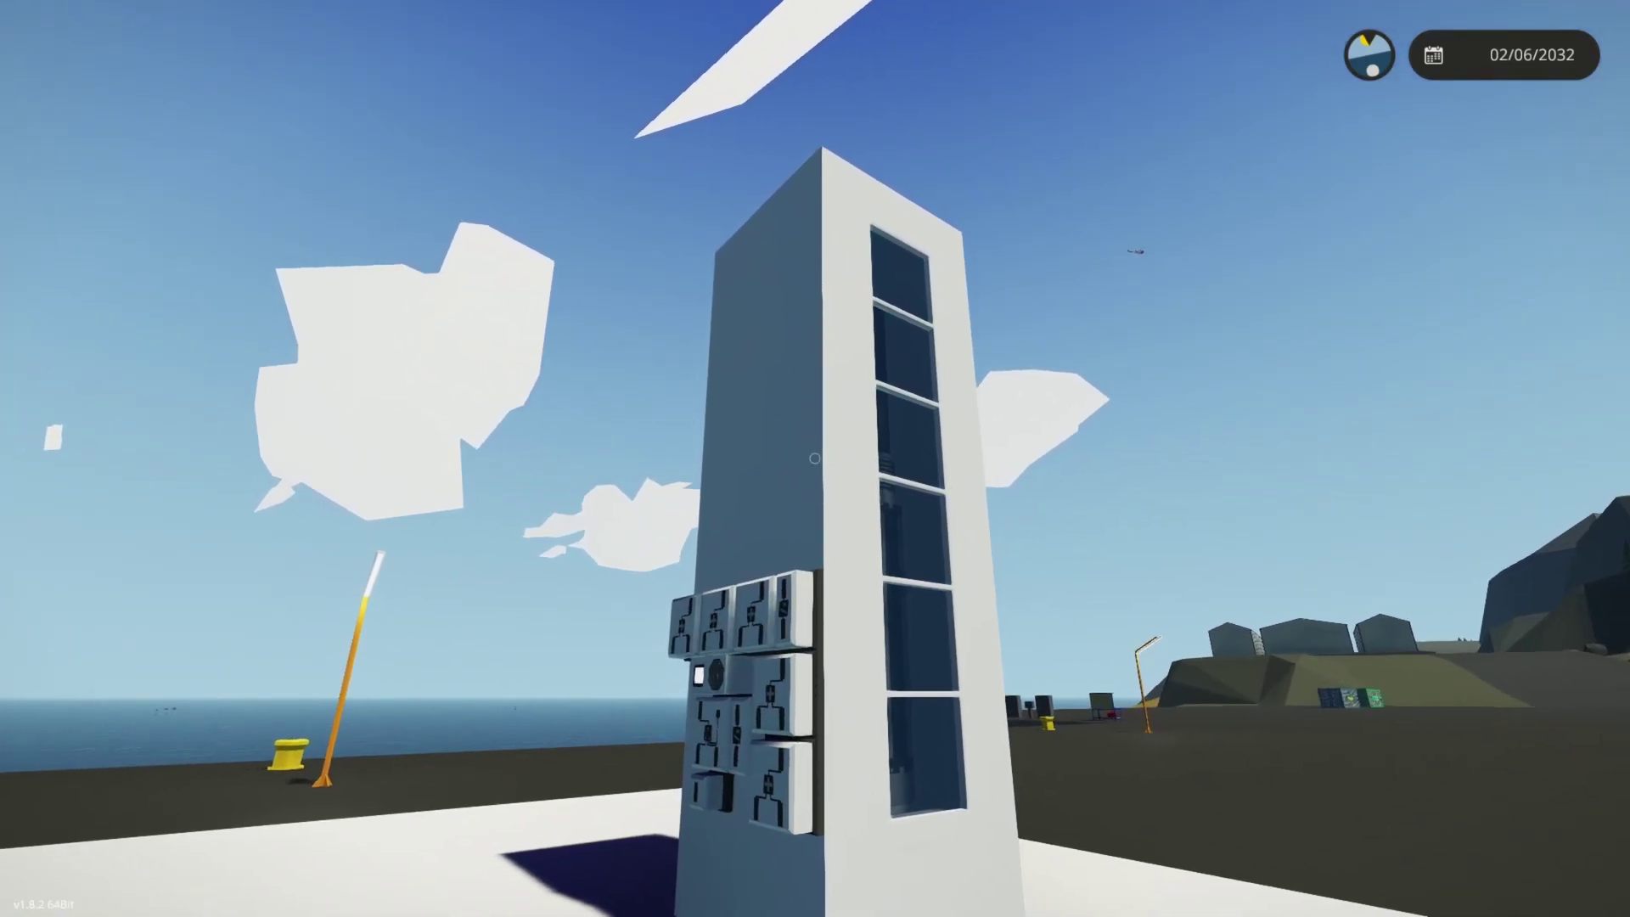
pyautogui.press('w')
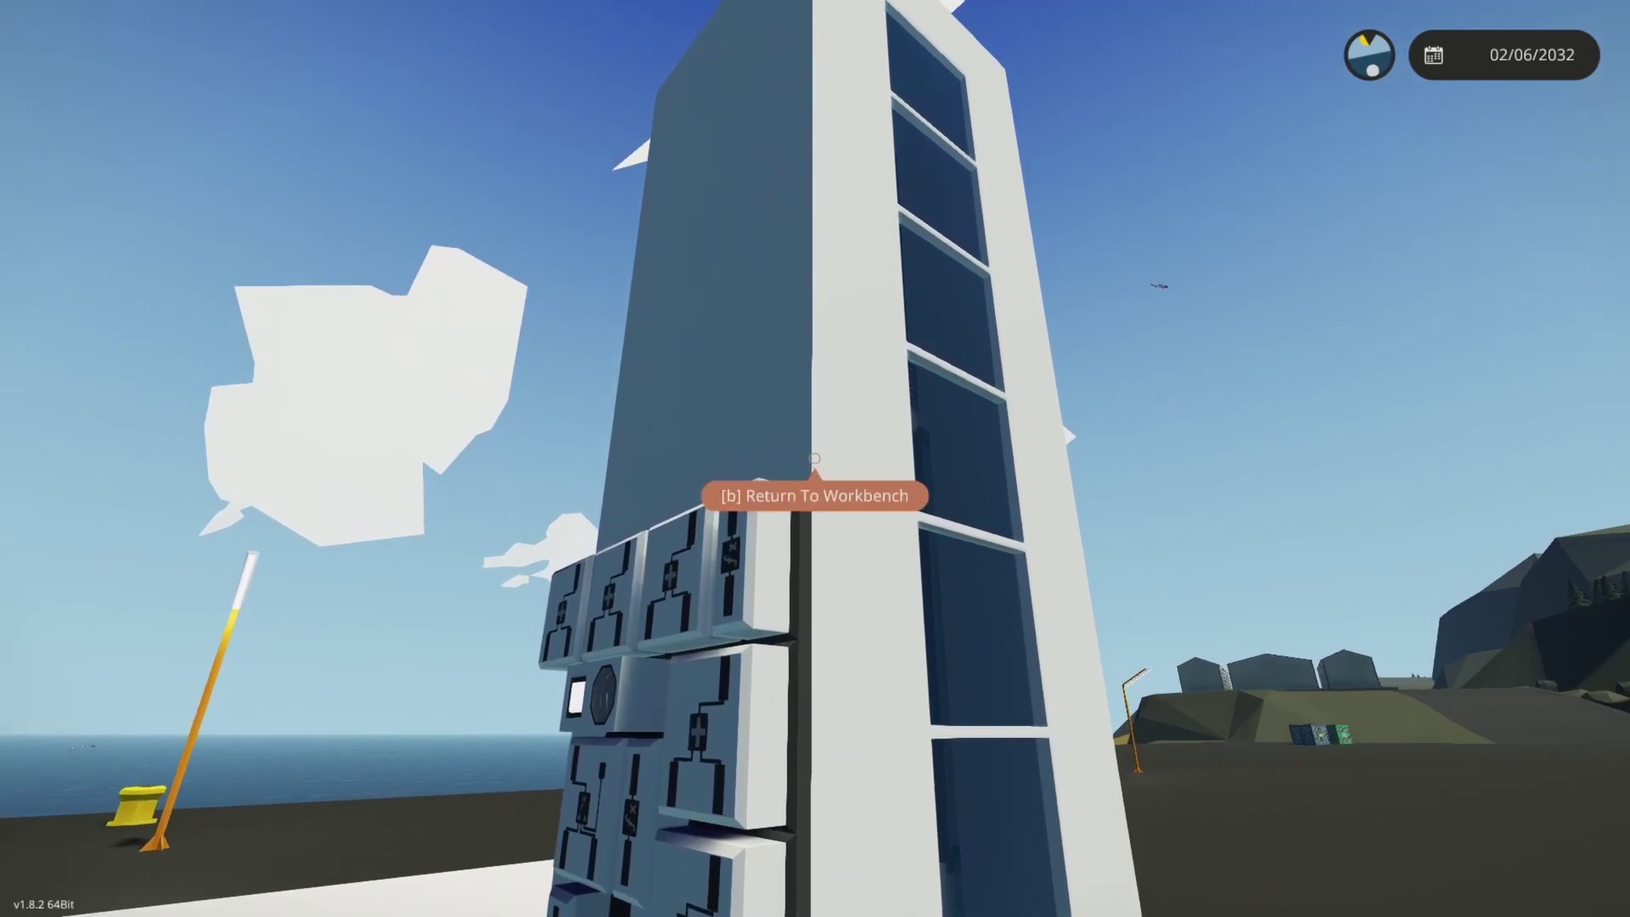
pyautogui.rightClick(815, 458)
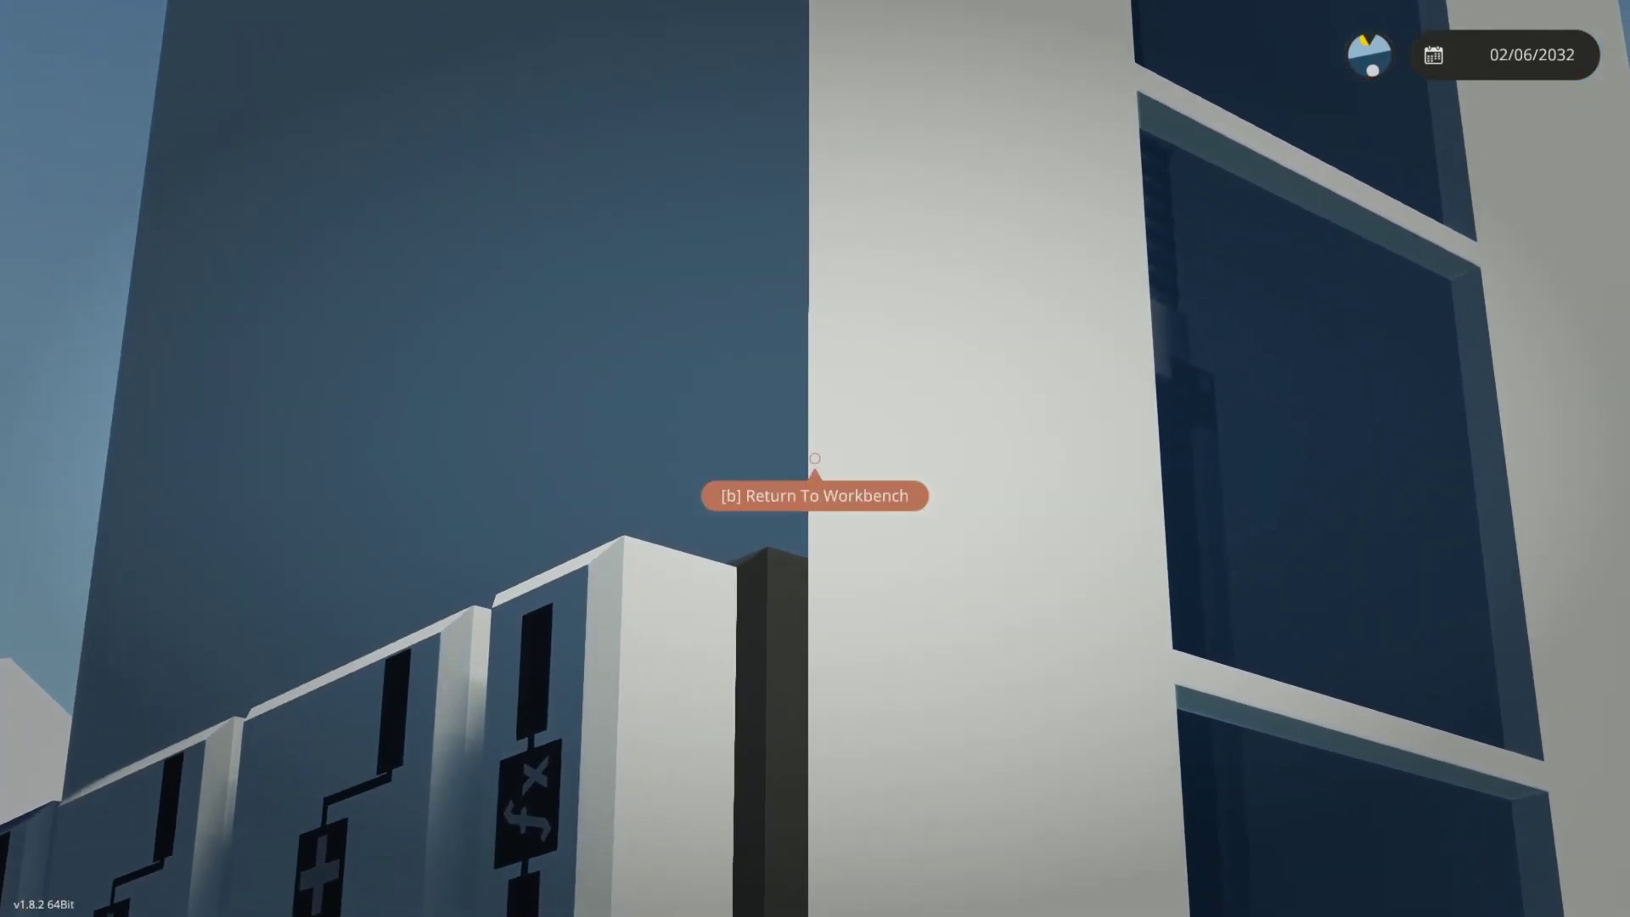
pyautogui.press('s')
pyautogui.press('w')
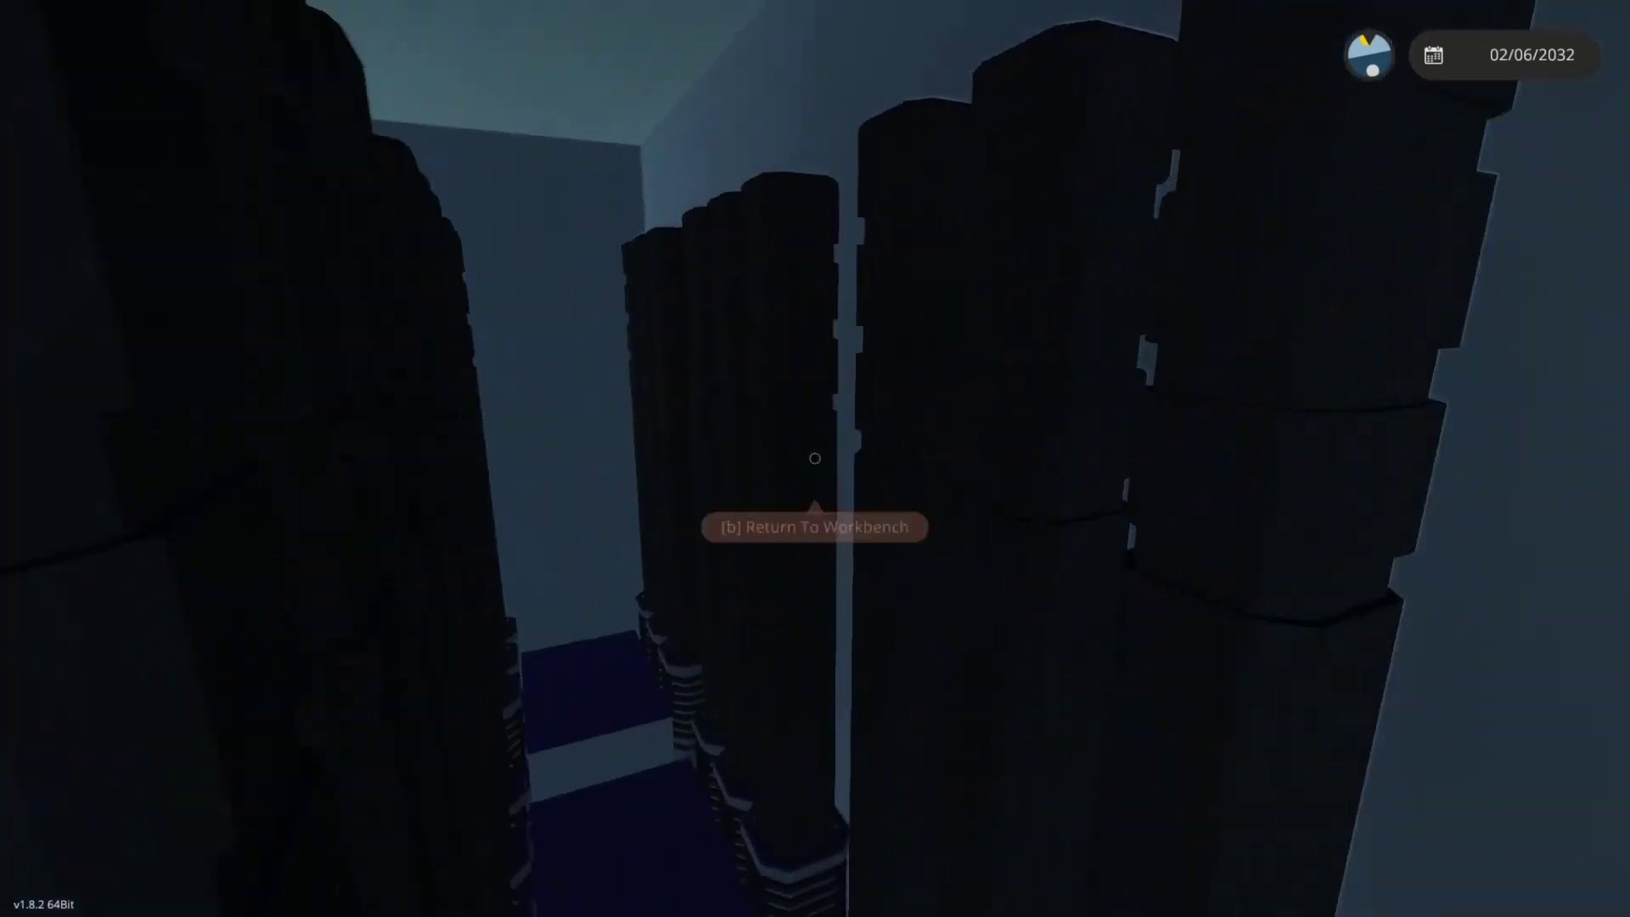
# Return to the workbench and place more upright nuclear control rods along the outer edge of the fuel rod grid.
pyautogui.press('b')
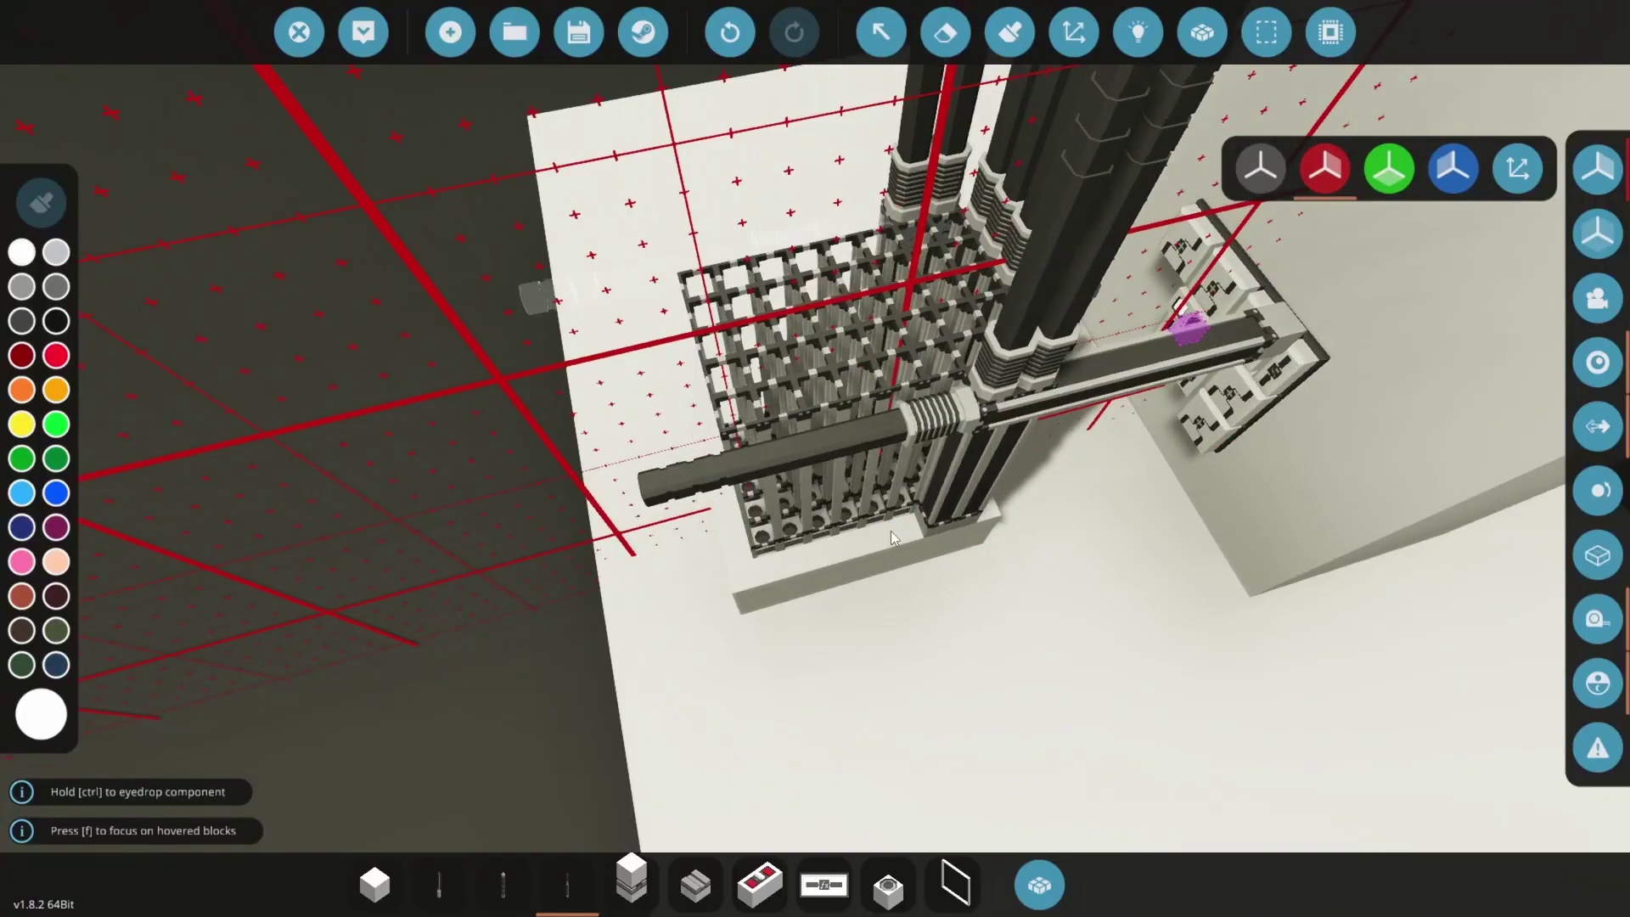
pyautogui.click(846, 530)
pyautogui.click(819, 535)
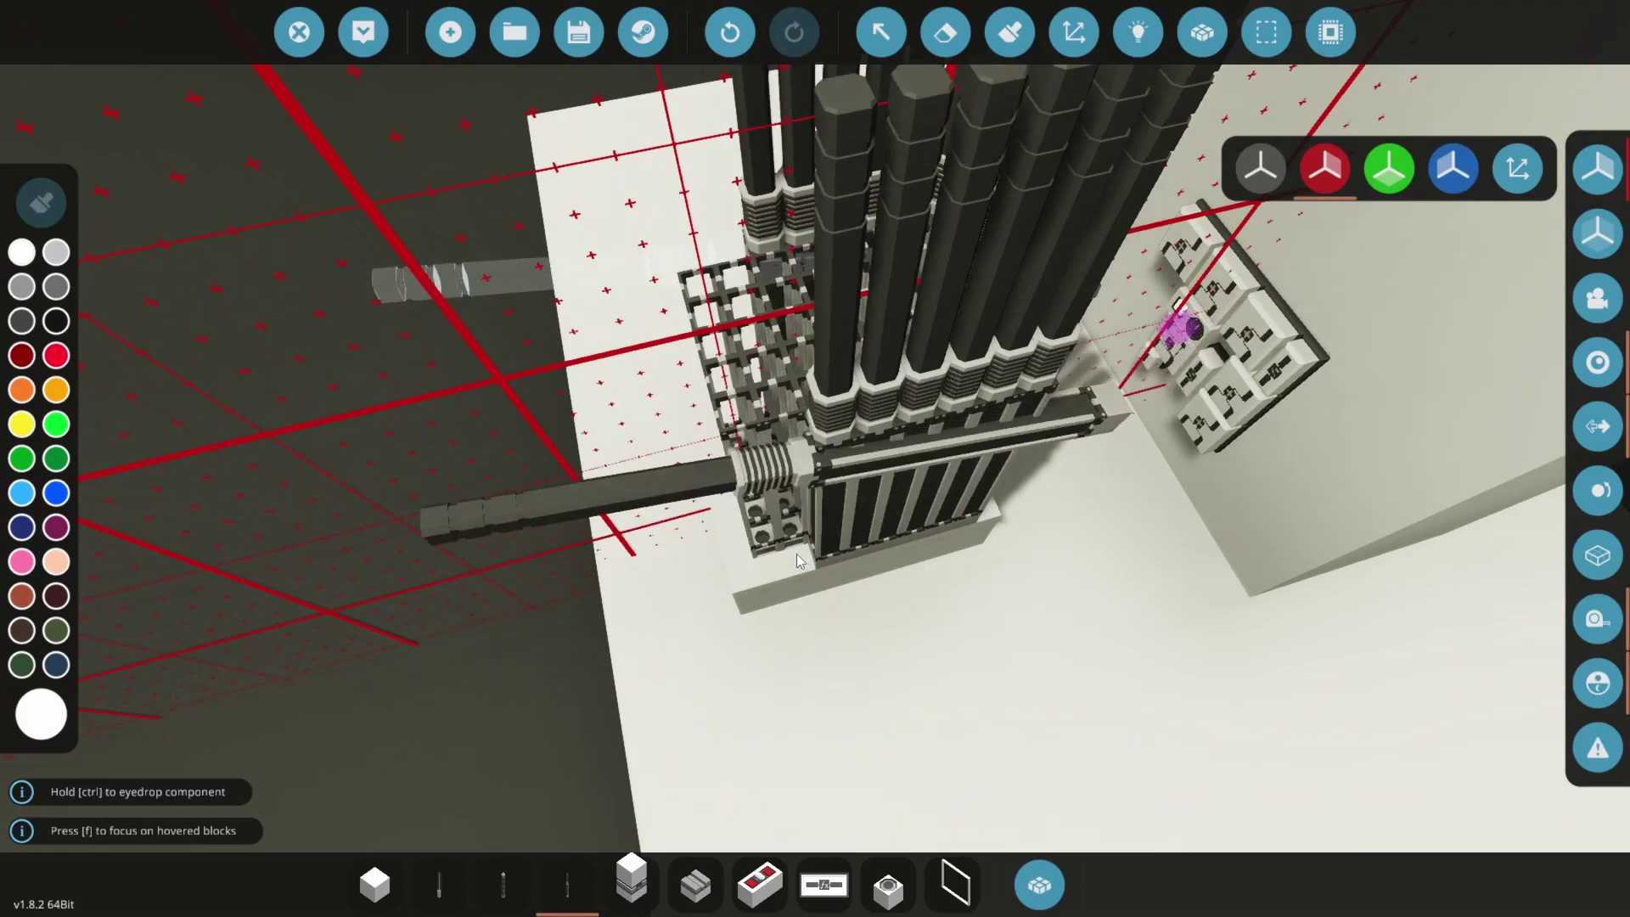
pyautogui.click(791, 540)
pyautogui.click(764, 545)
pyautogui.moveTo(764, 552); pyautogui.dragTo(797, 607)
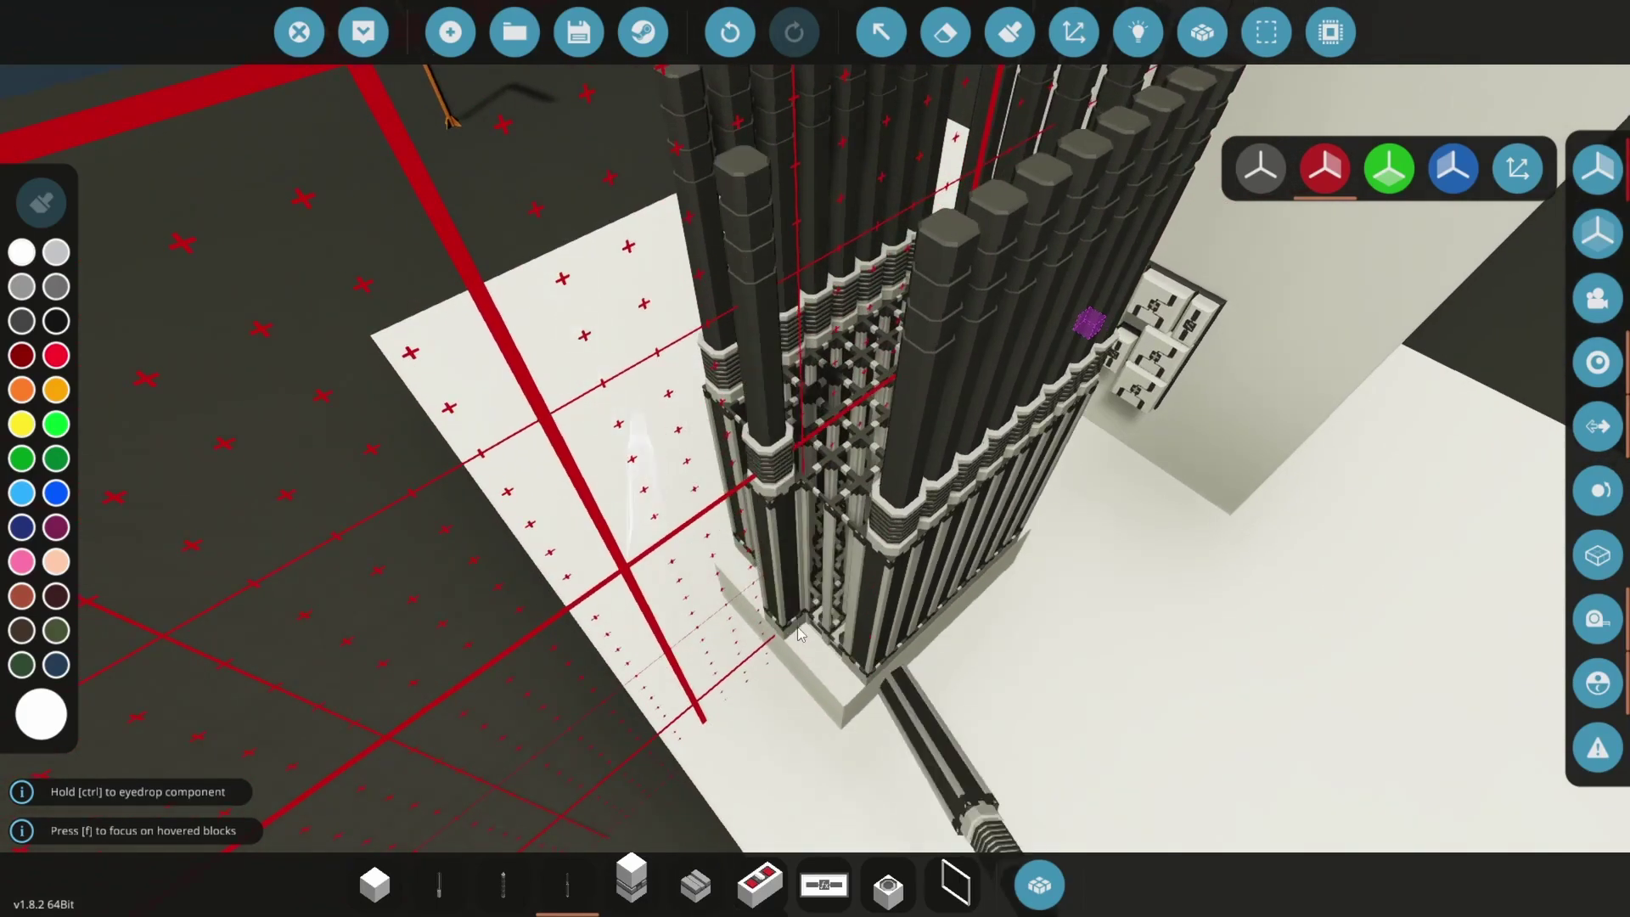
# Undo the last change and add nuclear control rods along the adjacent open side of the fuel rod grid.
pyautogui.click(732, 36)
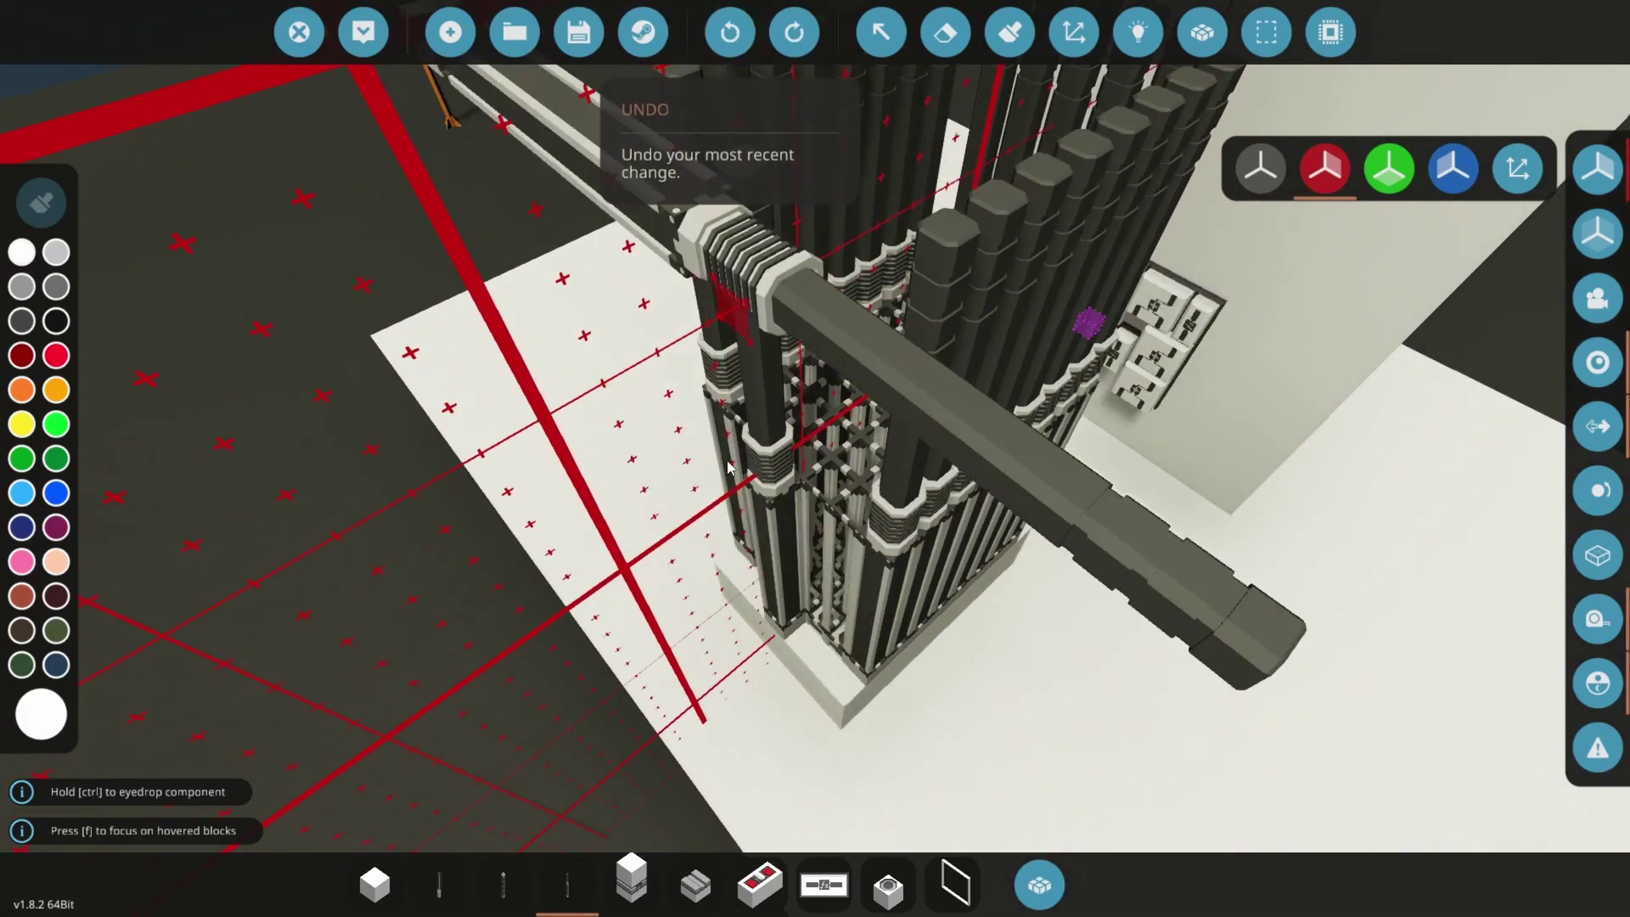
pyautogui.click(805, 641)
pyautogui.click(827, 666)
pyautogui.press('w')
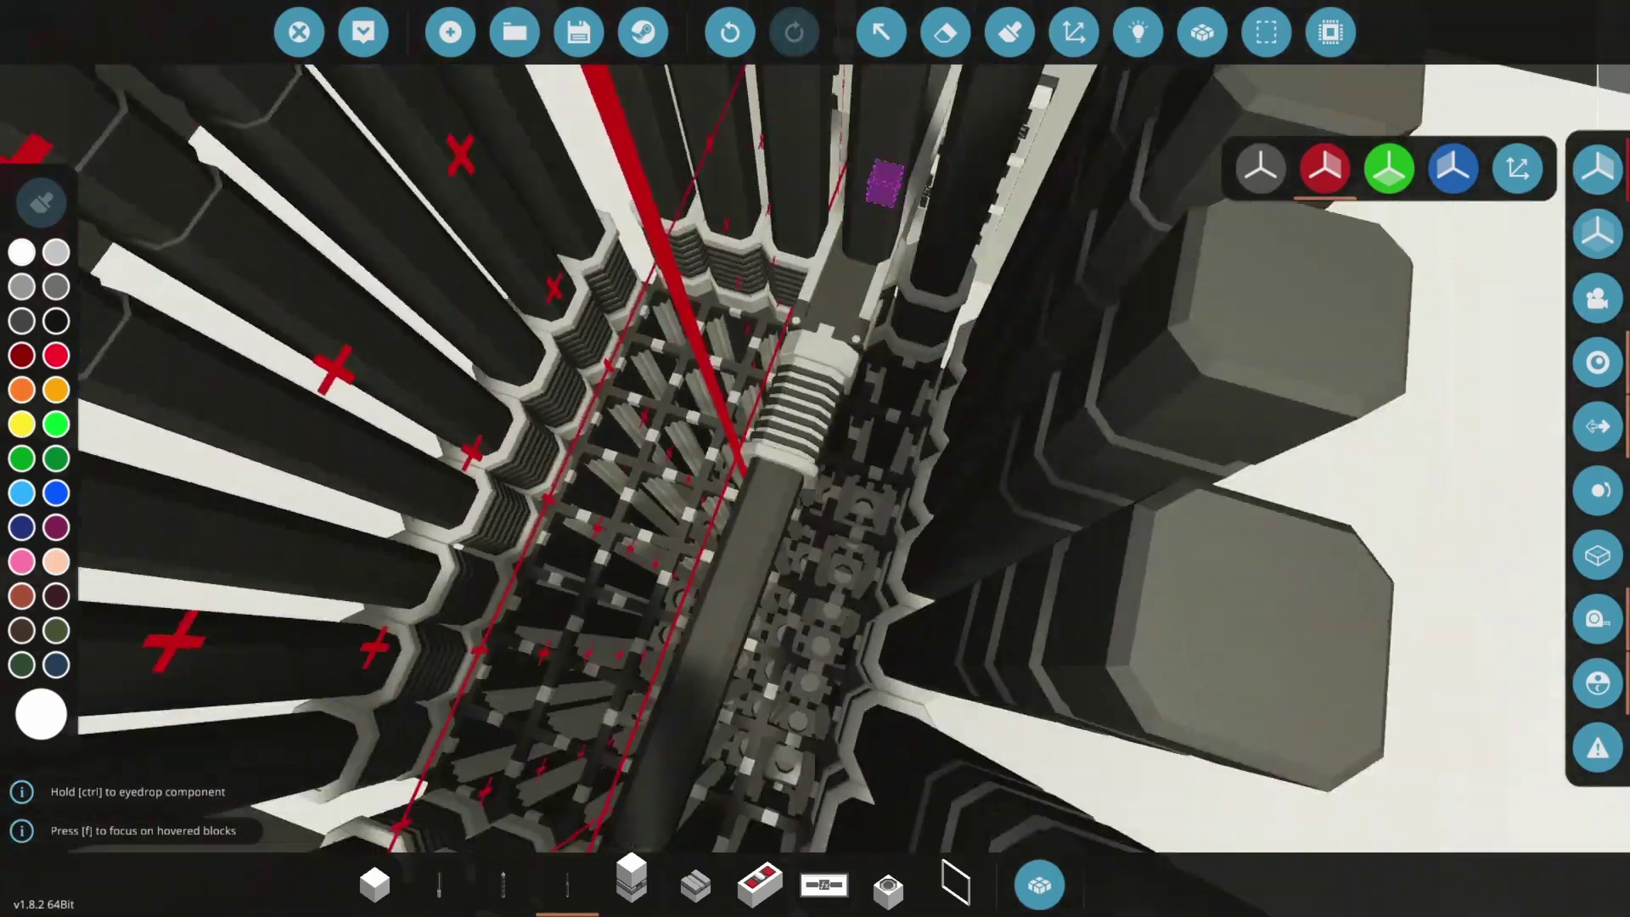